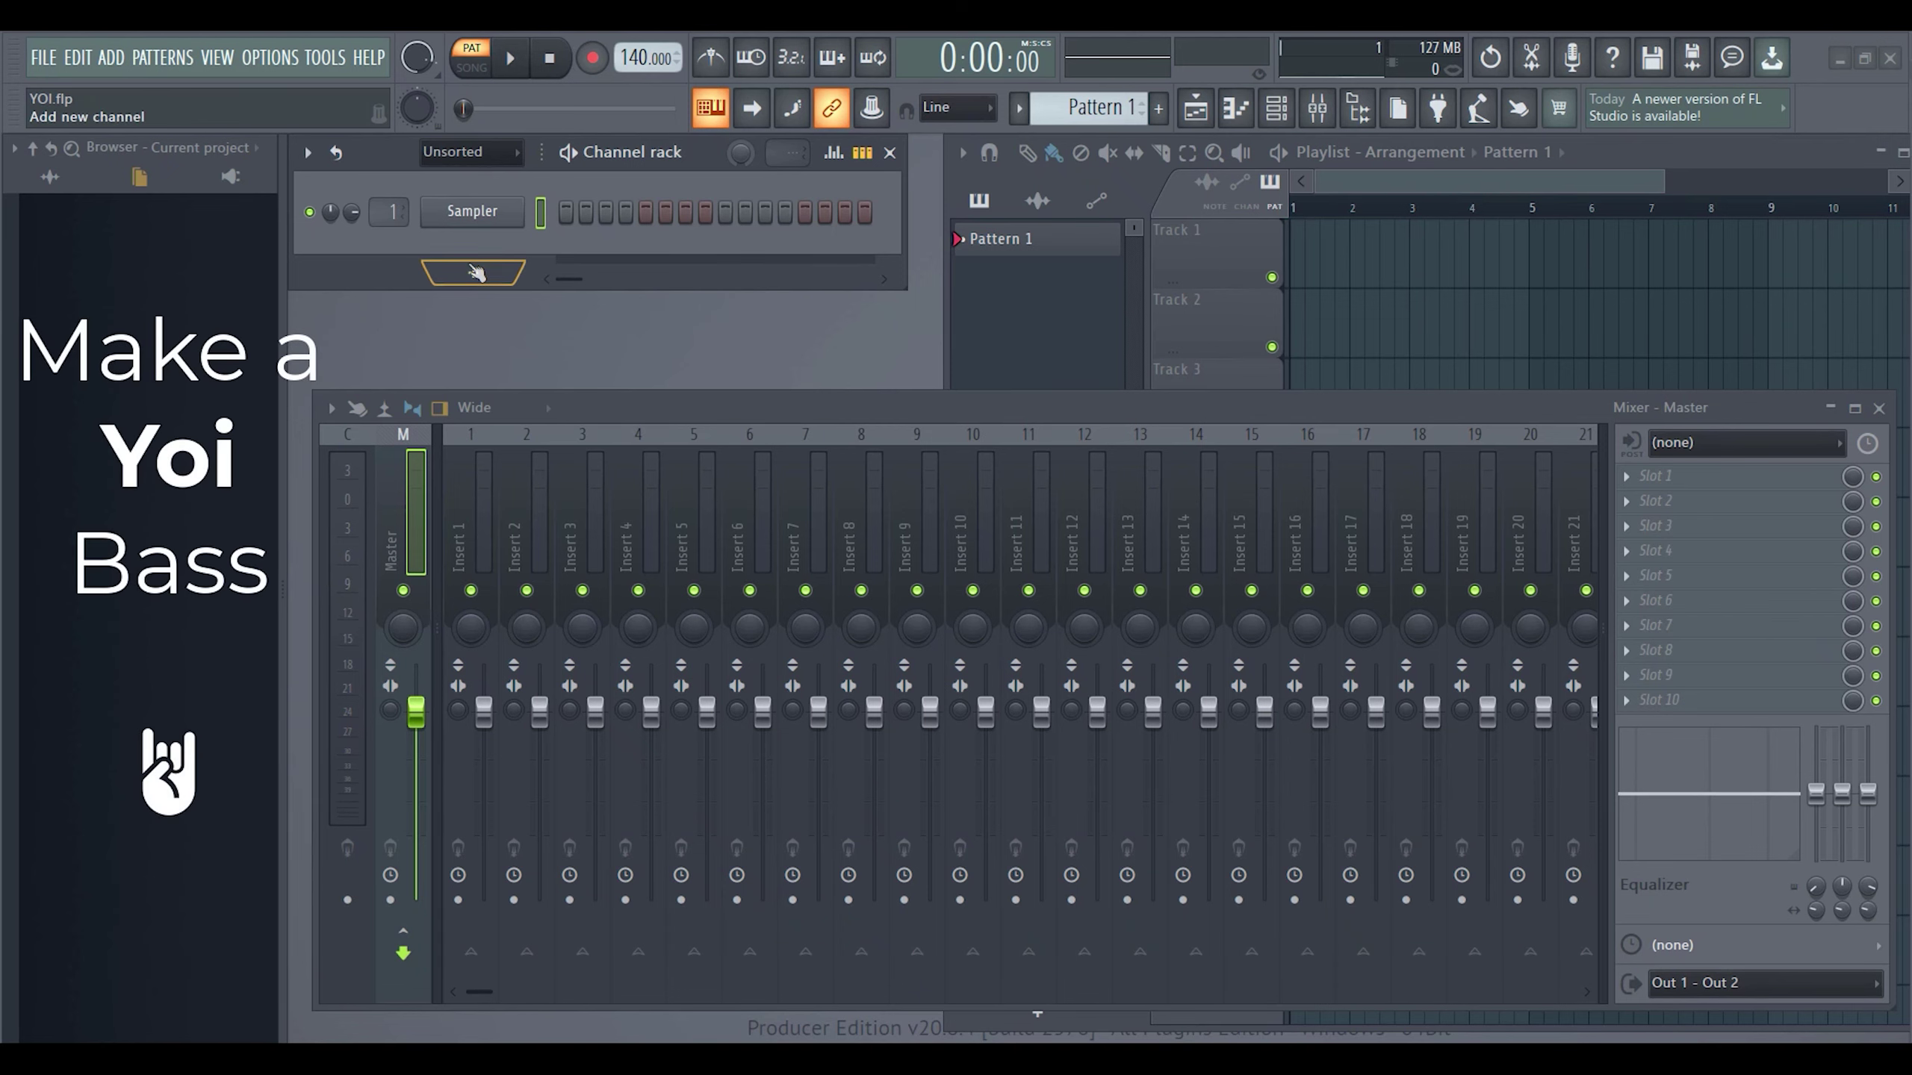
# - Add a Serum instrument channel and move its window up and to the right
pyautogui.click(476, 277)
pyautogui.click(726, 478)
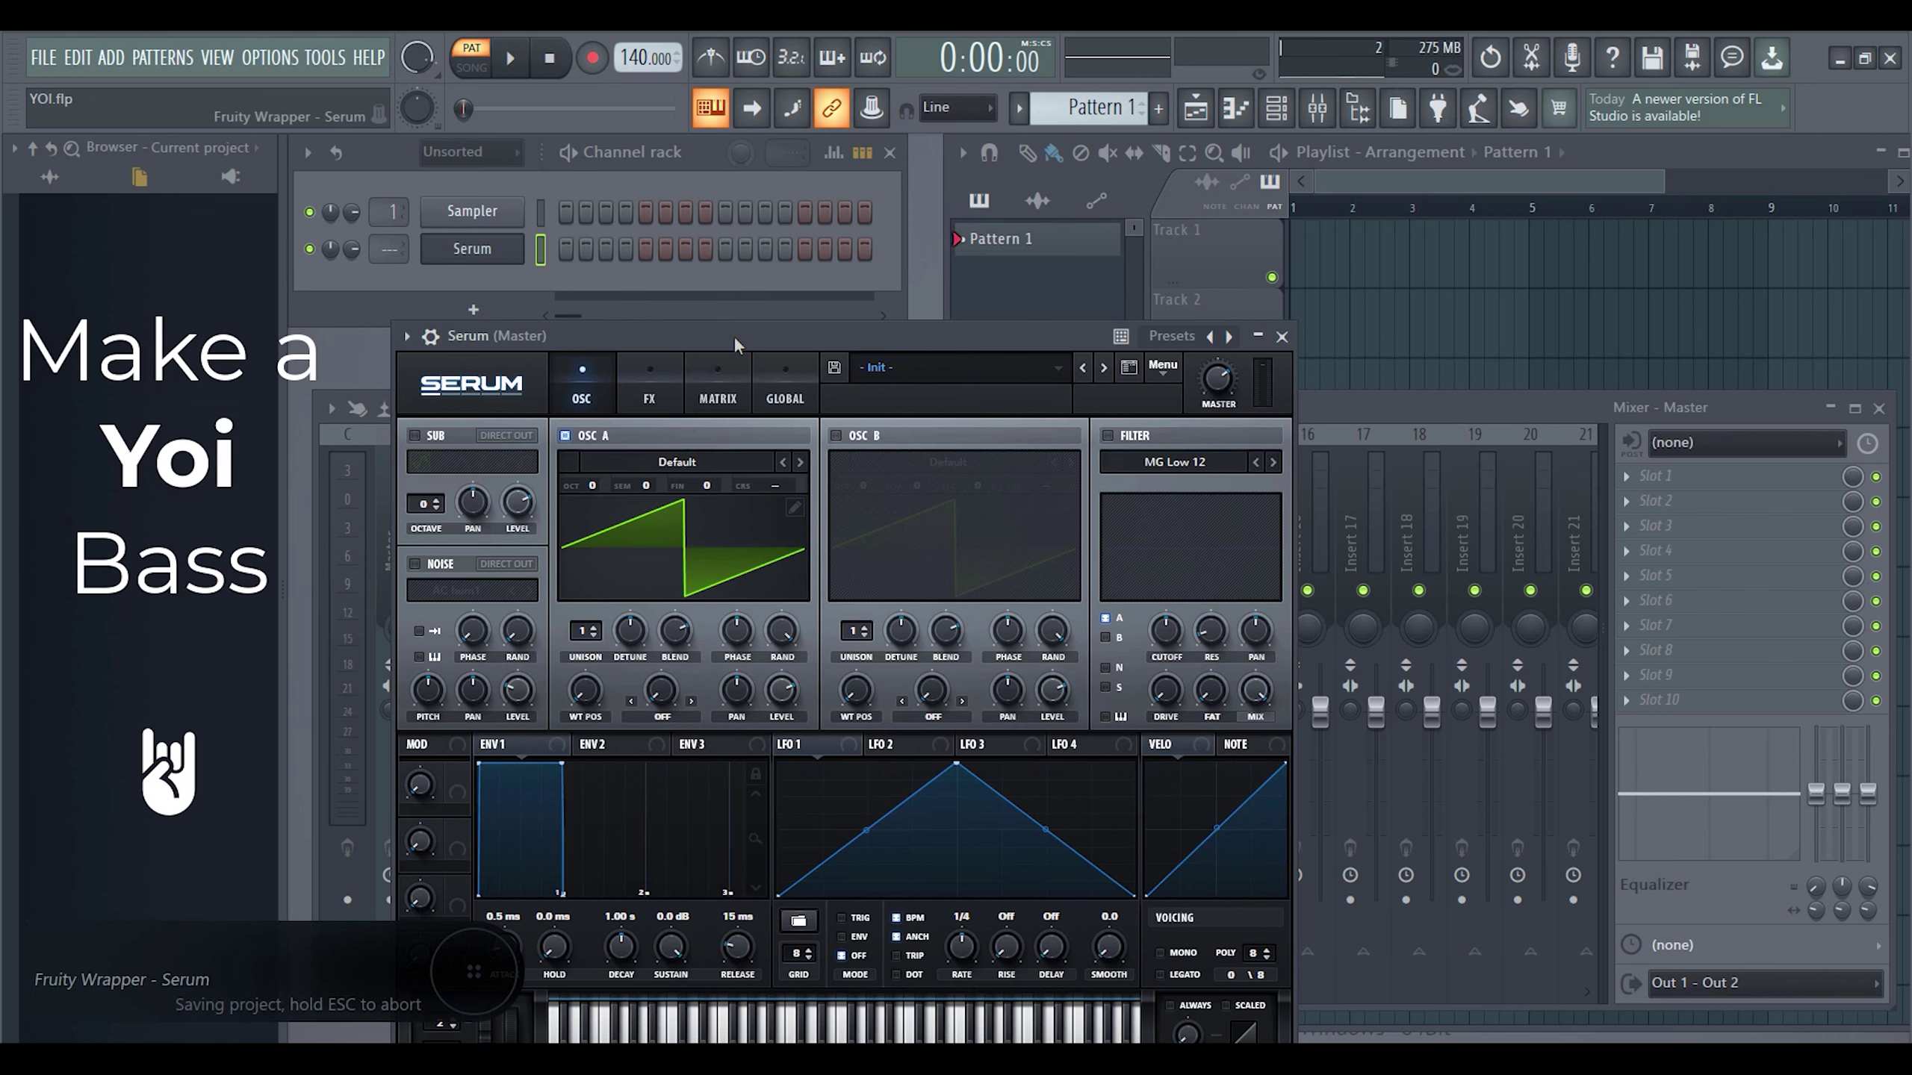
pyautogui.moveTo(734, 335); pyautogui.dragTo(839, 194)
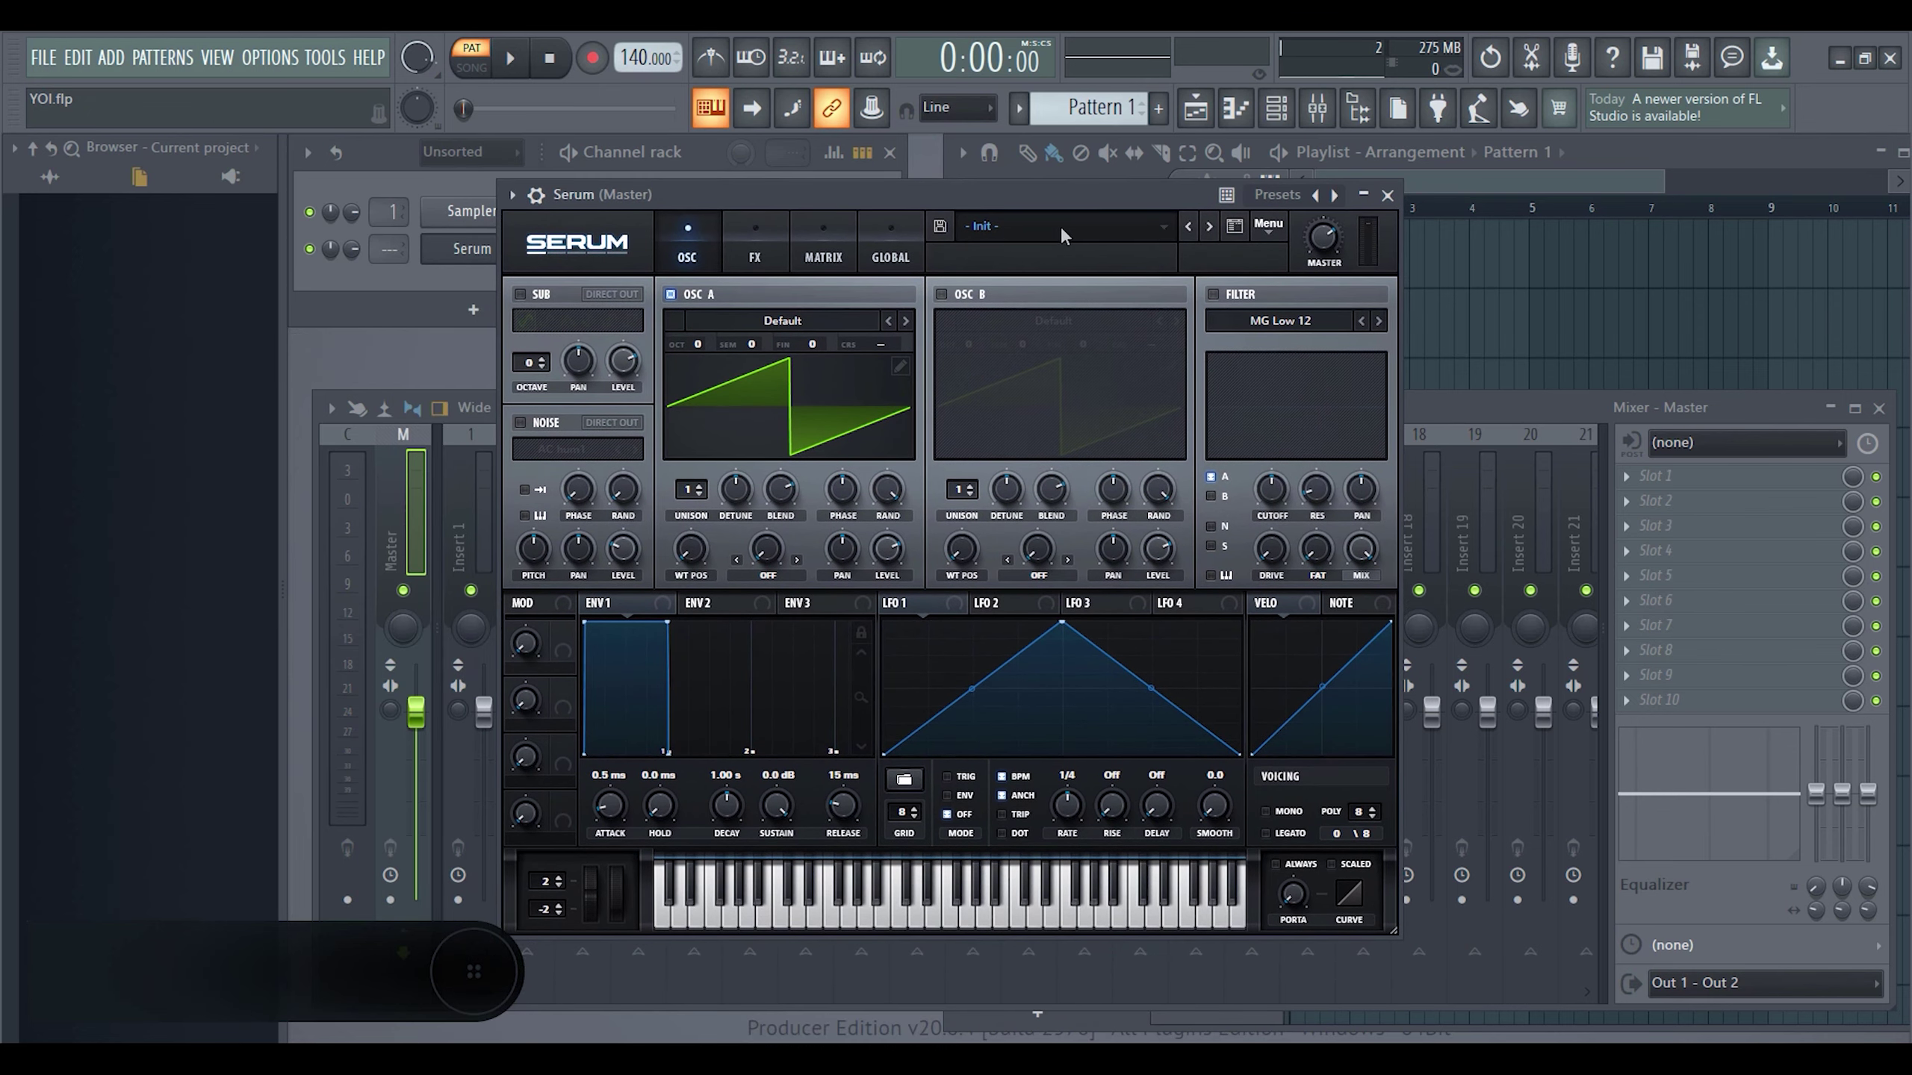
# - Load the Spectral 'Gremlin' wavetable into oscillator A
pyautogui.click(792, 319)
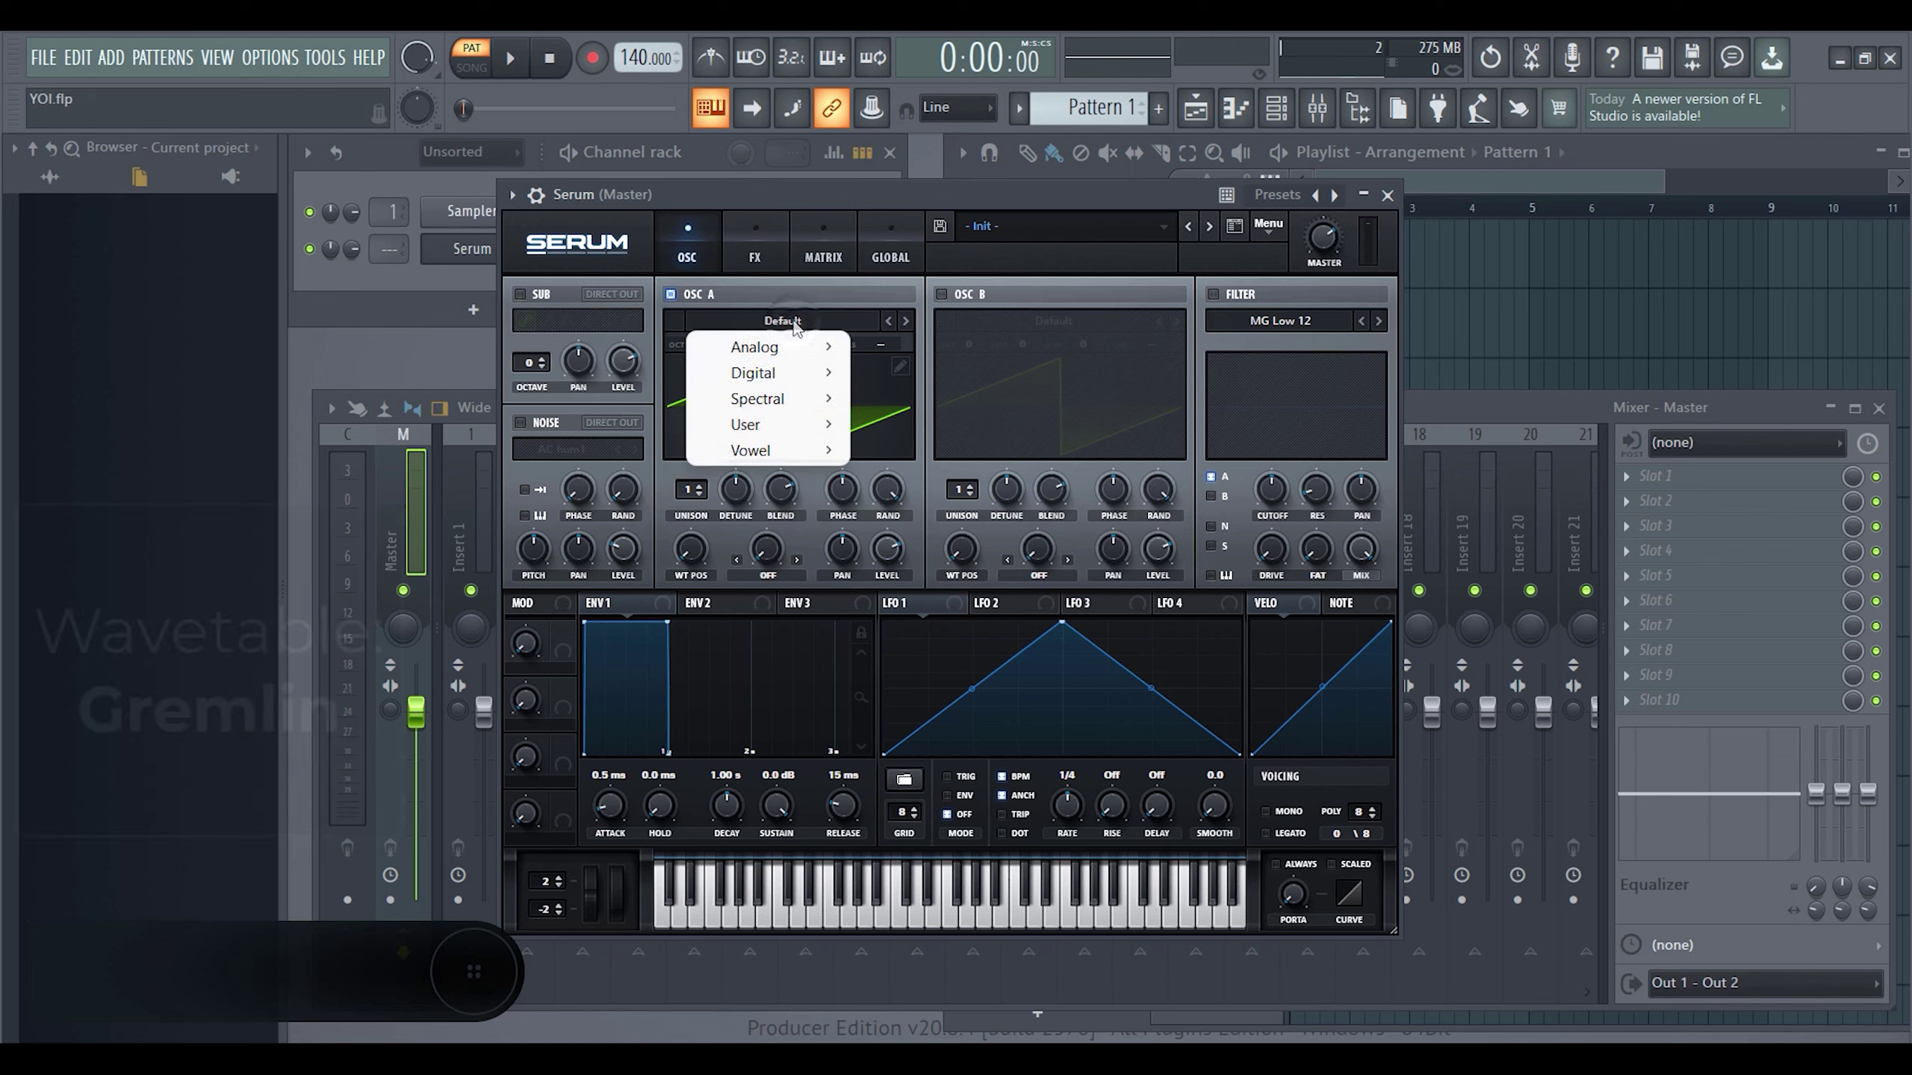
pyautogui.moveTo(759, 398)
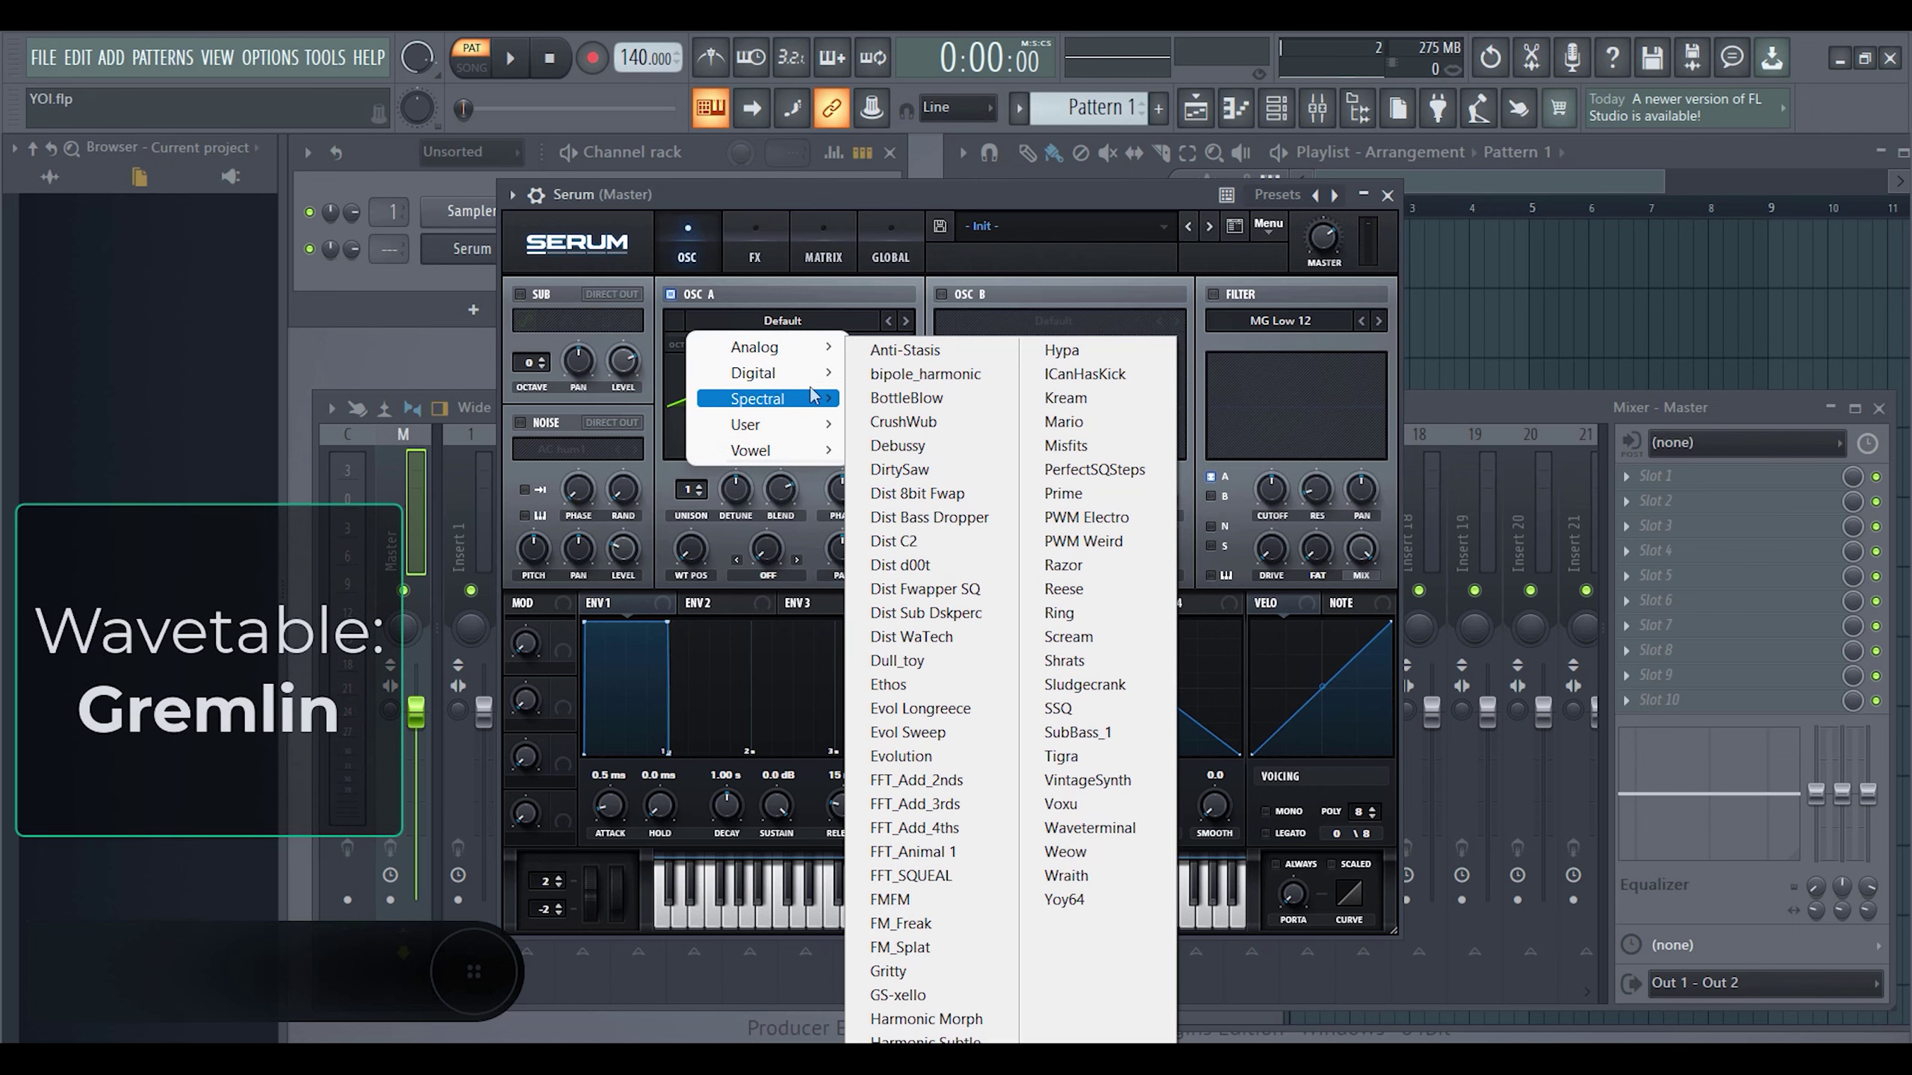
pyautogui.click(910, 447)
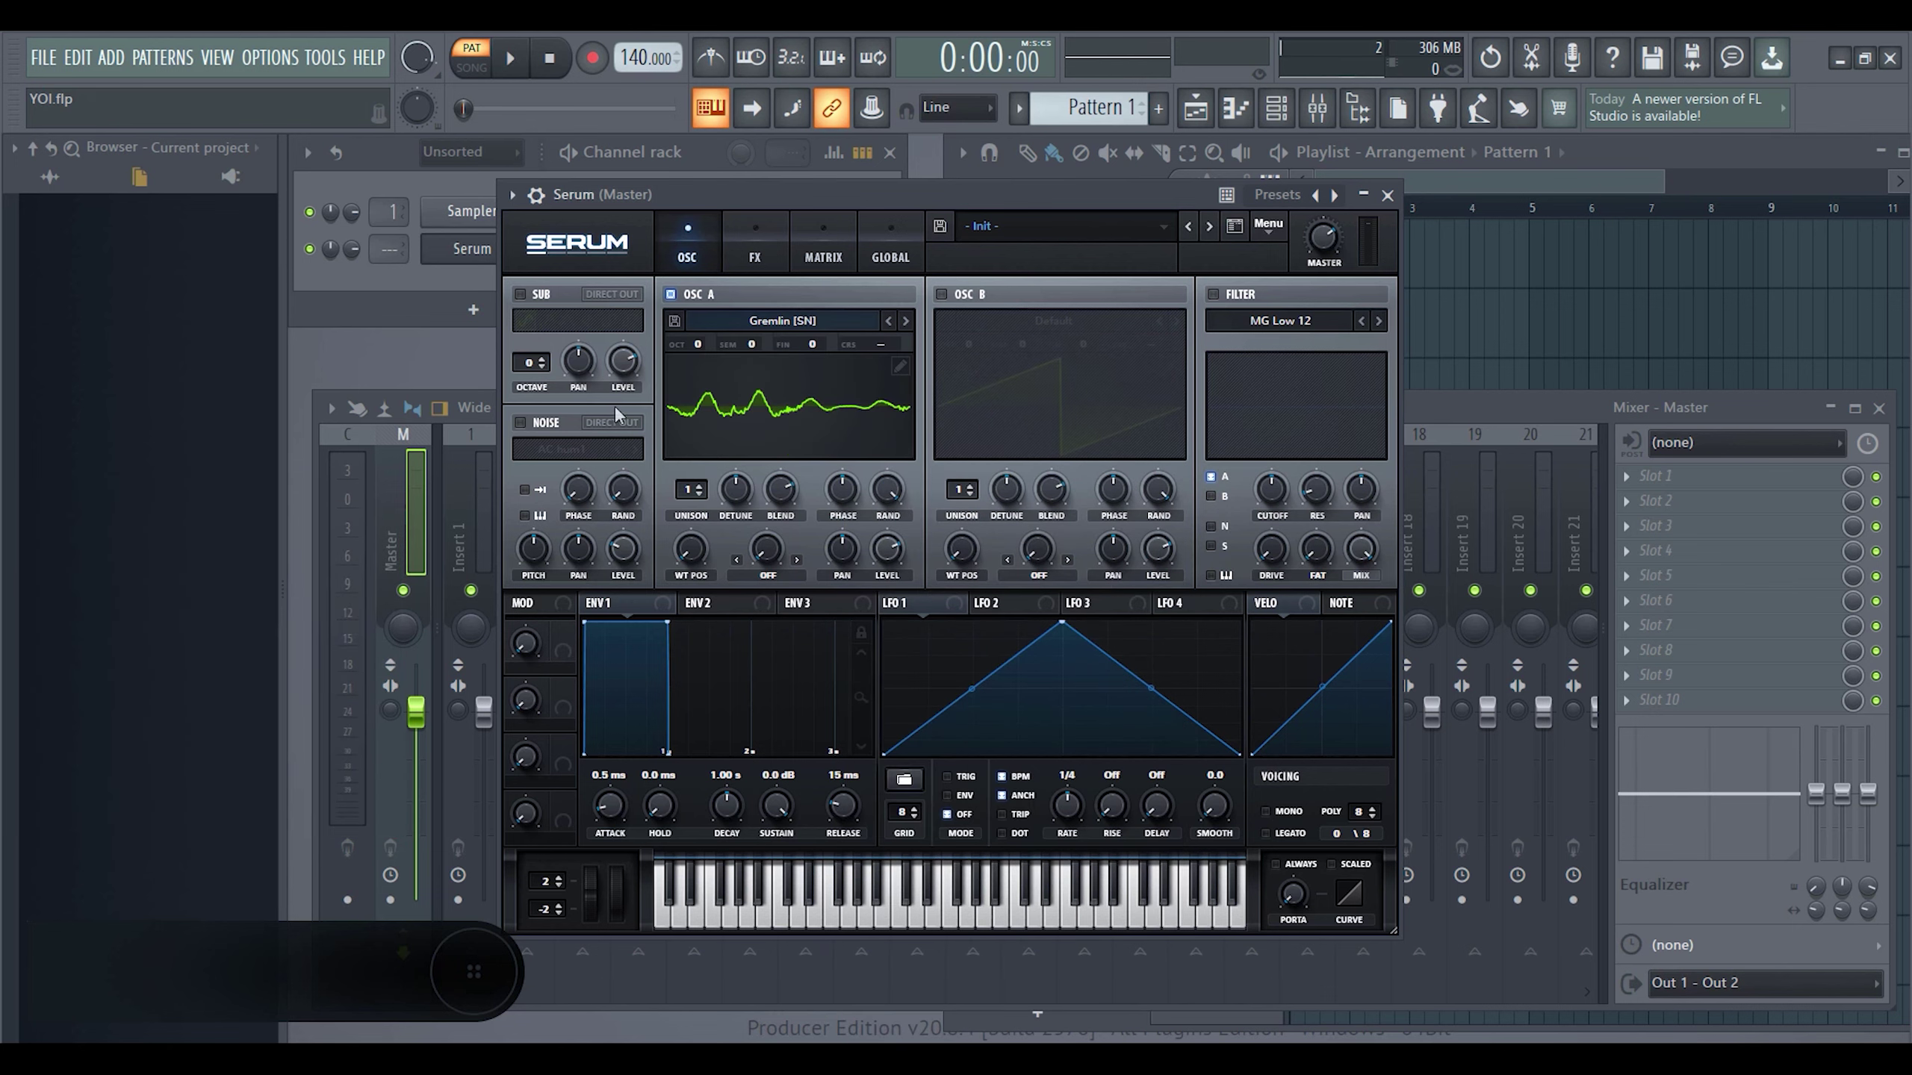
# - In the Serum piano roll, draw an E2 note at the pattern start lasting one bar
pyautogui.rightClick(482, 269)
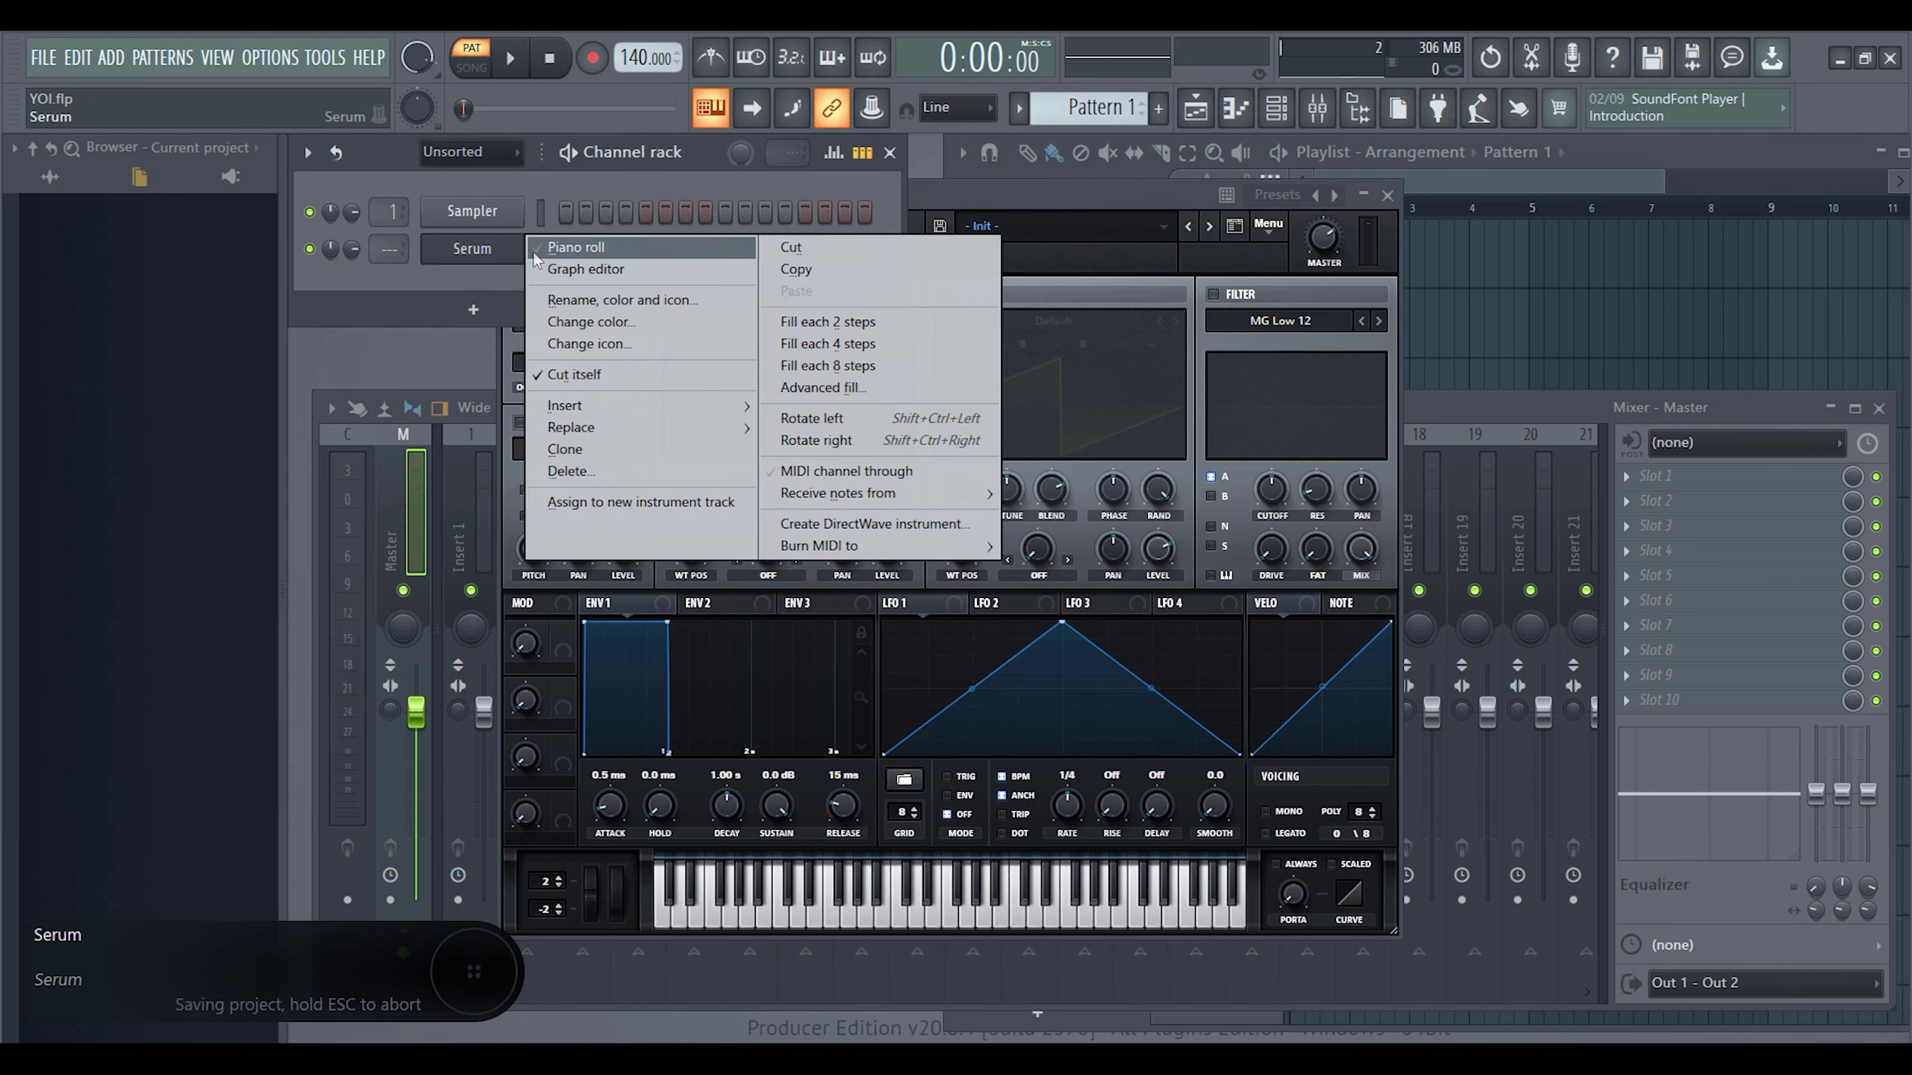
pyautogui.click(577, 243)
pyautogui.scroll(-2, 1110, 632)
pyautogui.scroll(-2, 1115, 603)
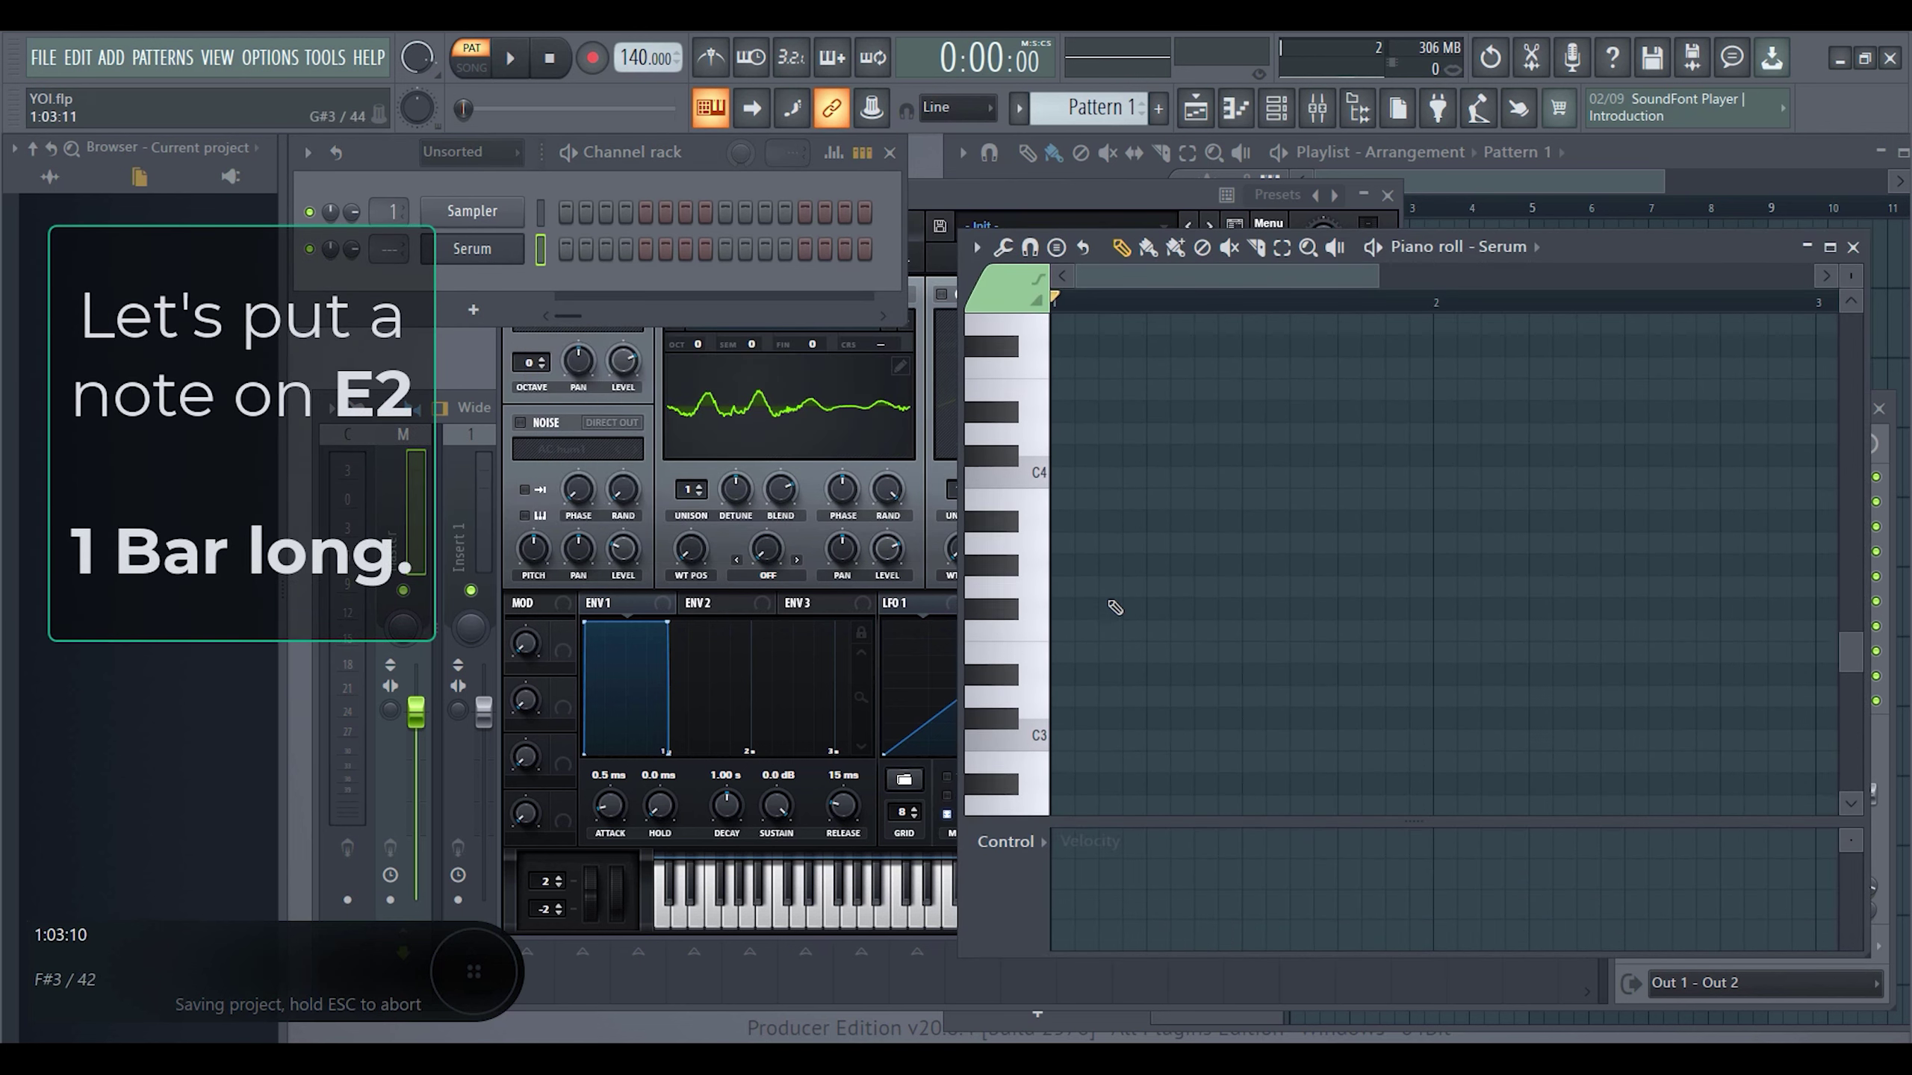
pyautogui.scroll(-2, 1089, 648)
pyautogui.scroll(-2, 1086, 662)
pyautogui.scroll(-1, 1083, 662)
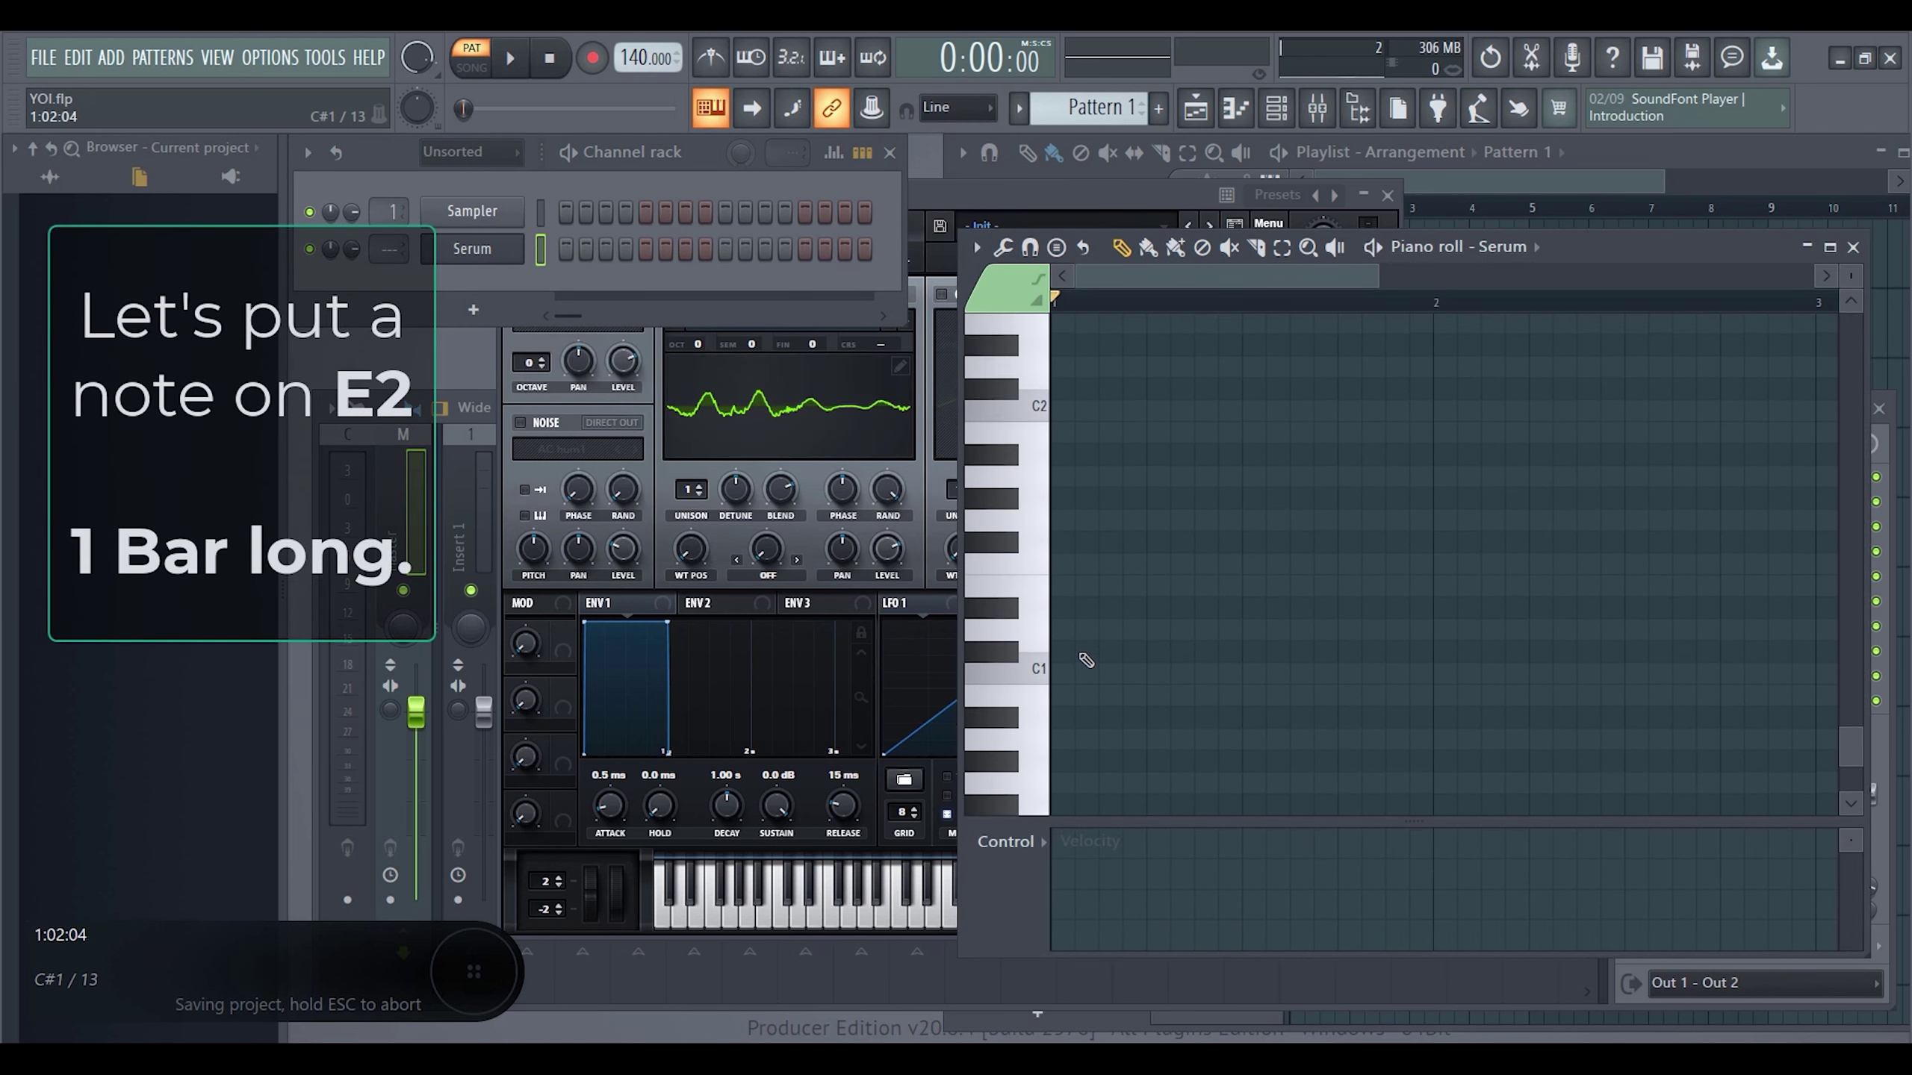
pyautogui.scroll(-1, 1091, 613)
pyautogui.click(1069, 521)
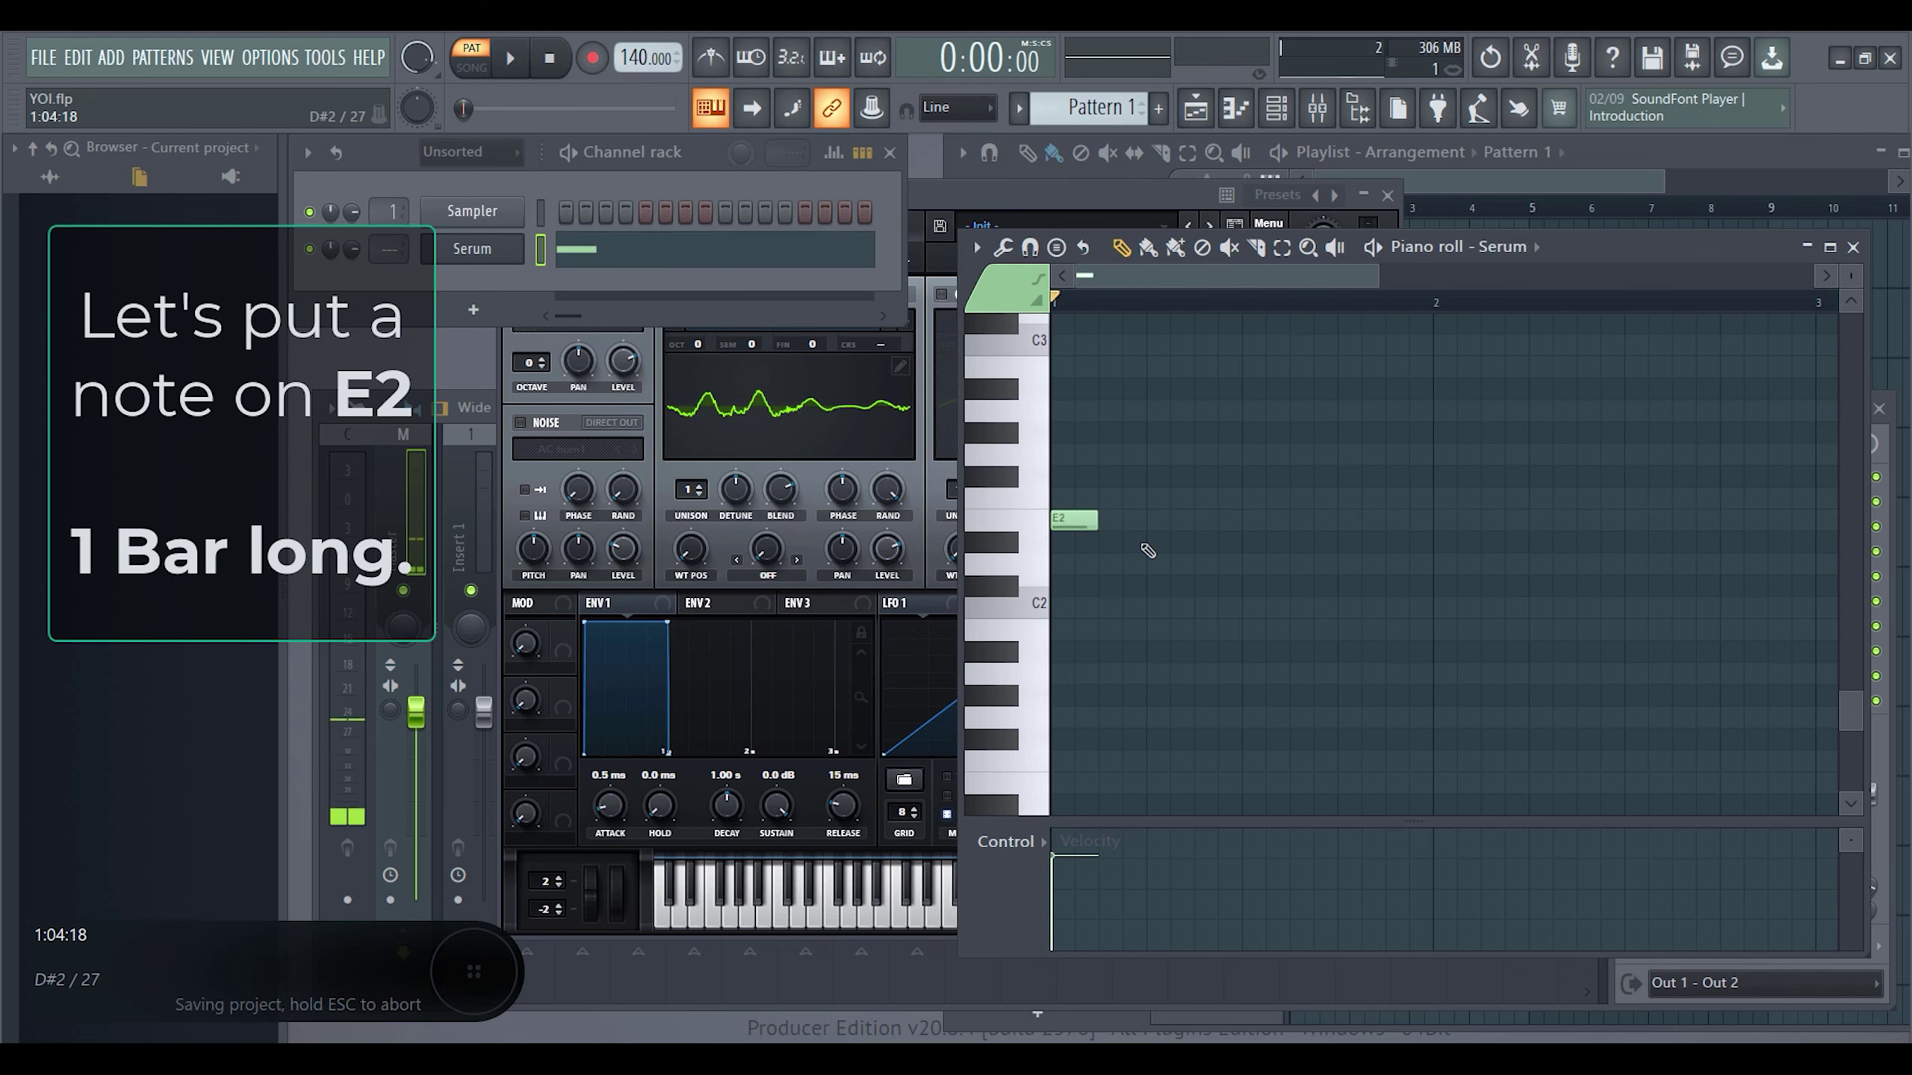
pyautogui.moveTo(1098, 520); pyautogui.dragTo(1432, 521)
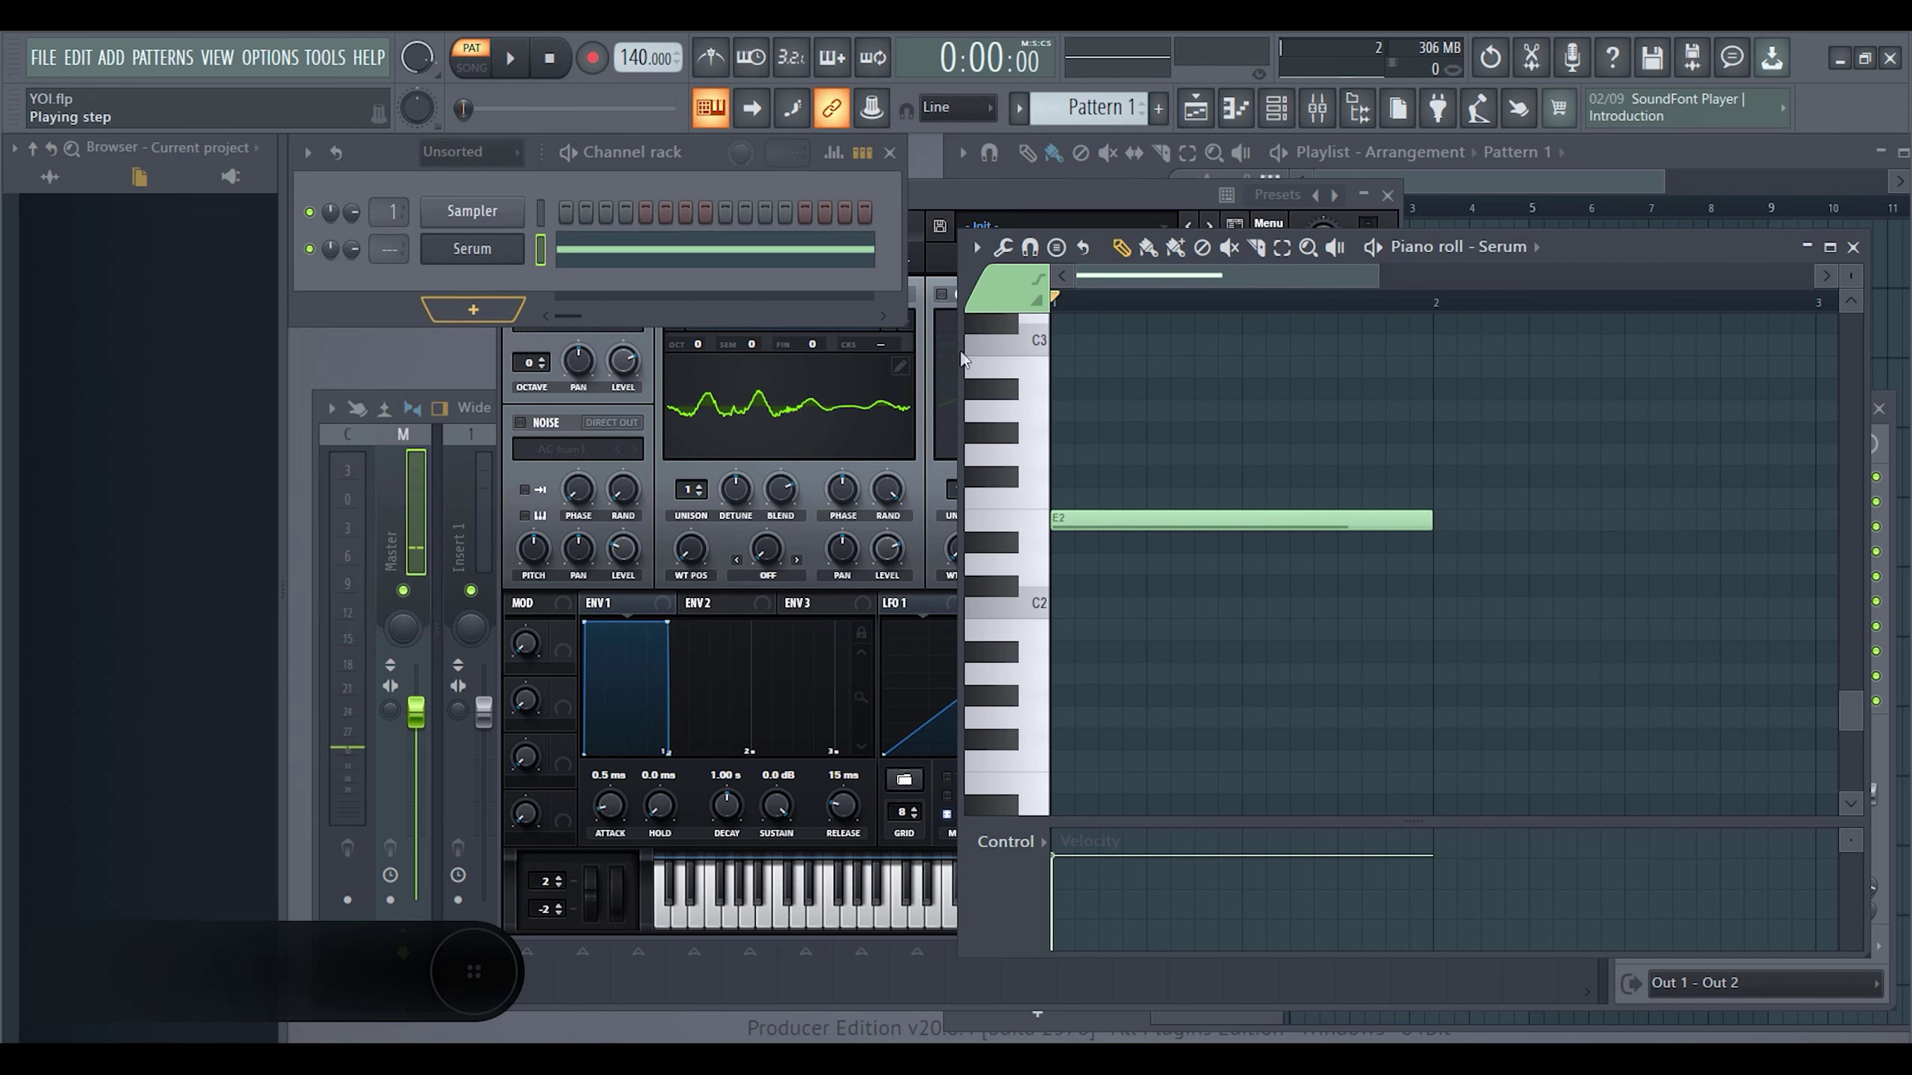
# - Route LFO 1 to oscillator A's wavetable position and audition it
pyautogui.click(654, 471)
pyautogui.press('space')
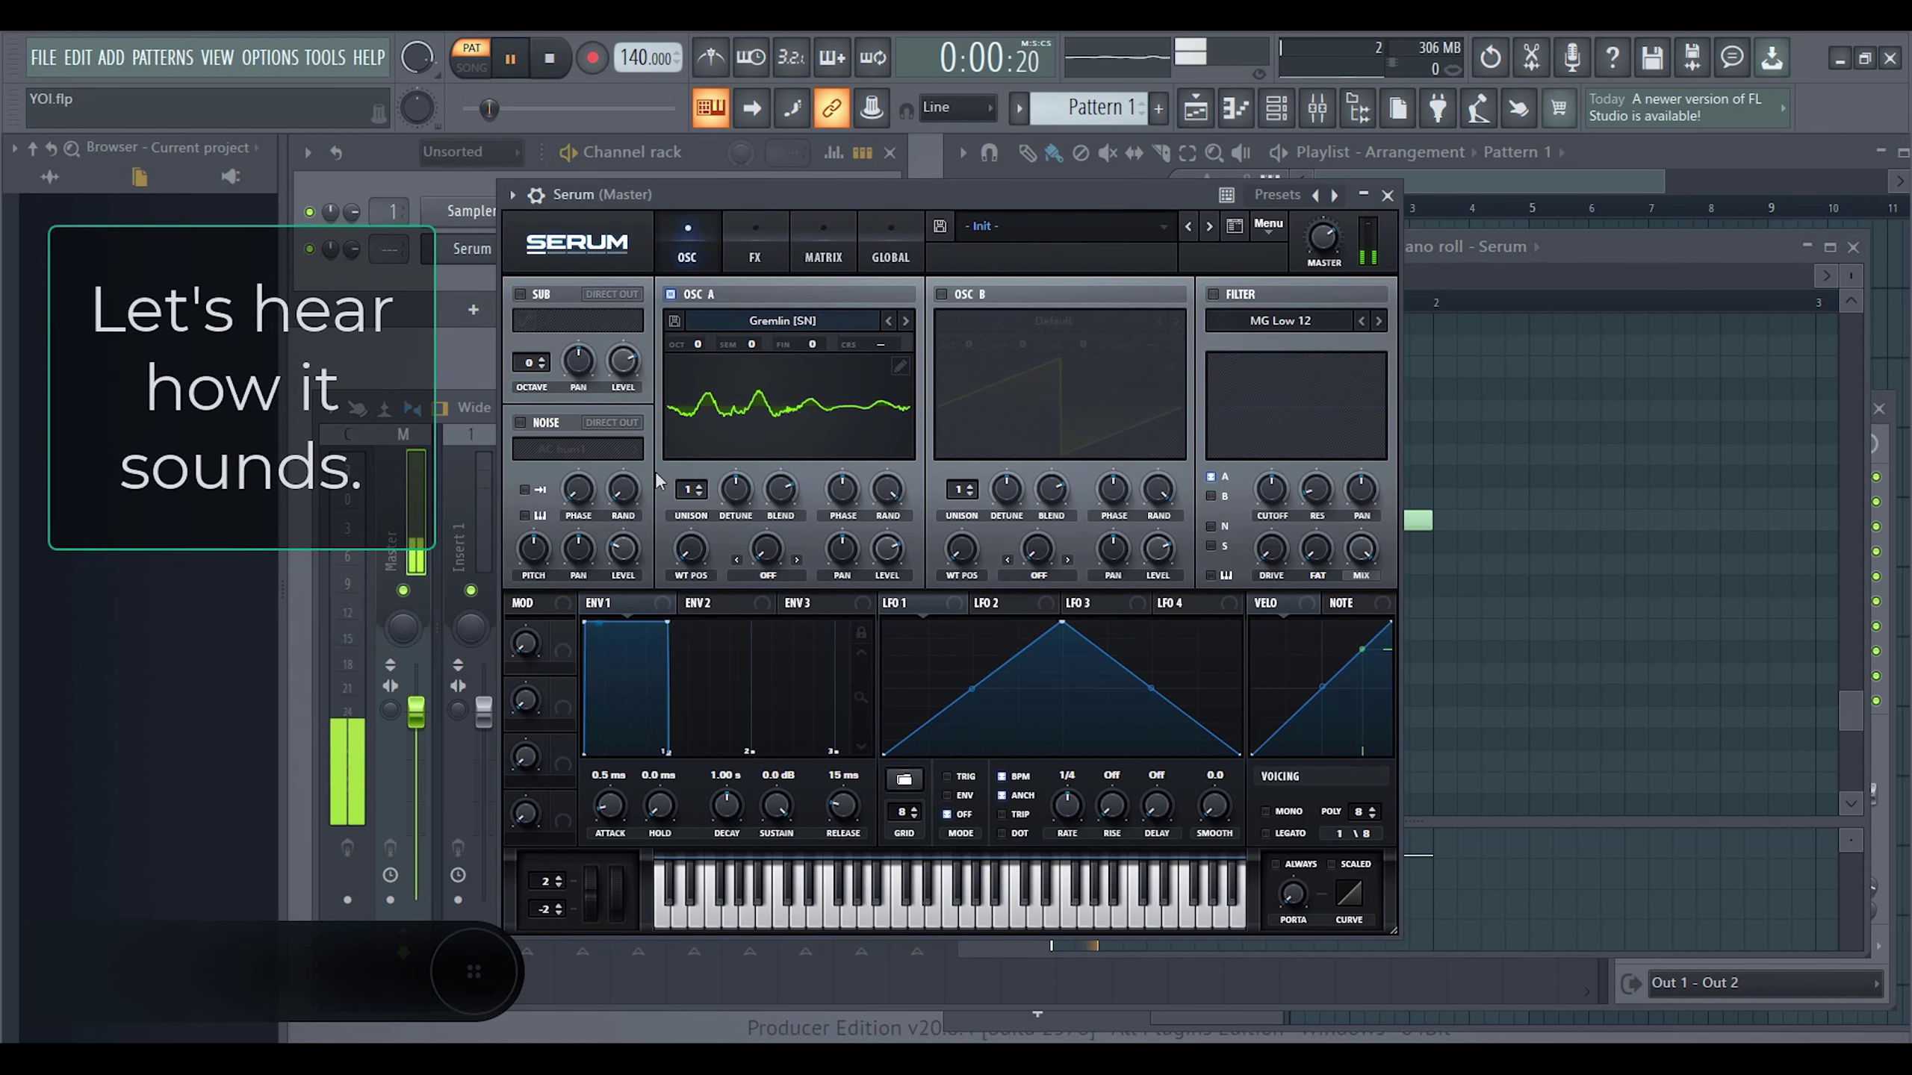
pyautogui.press('space')
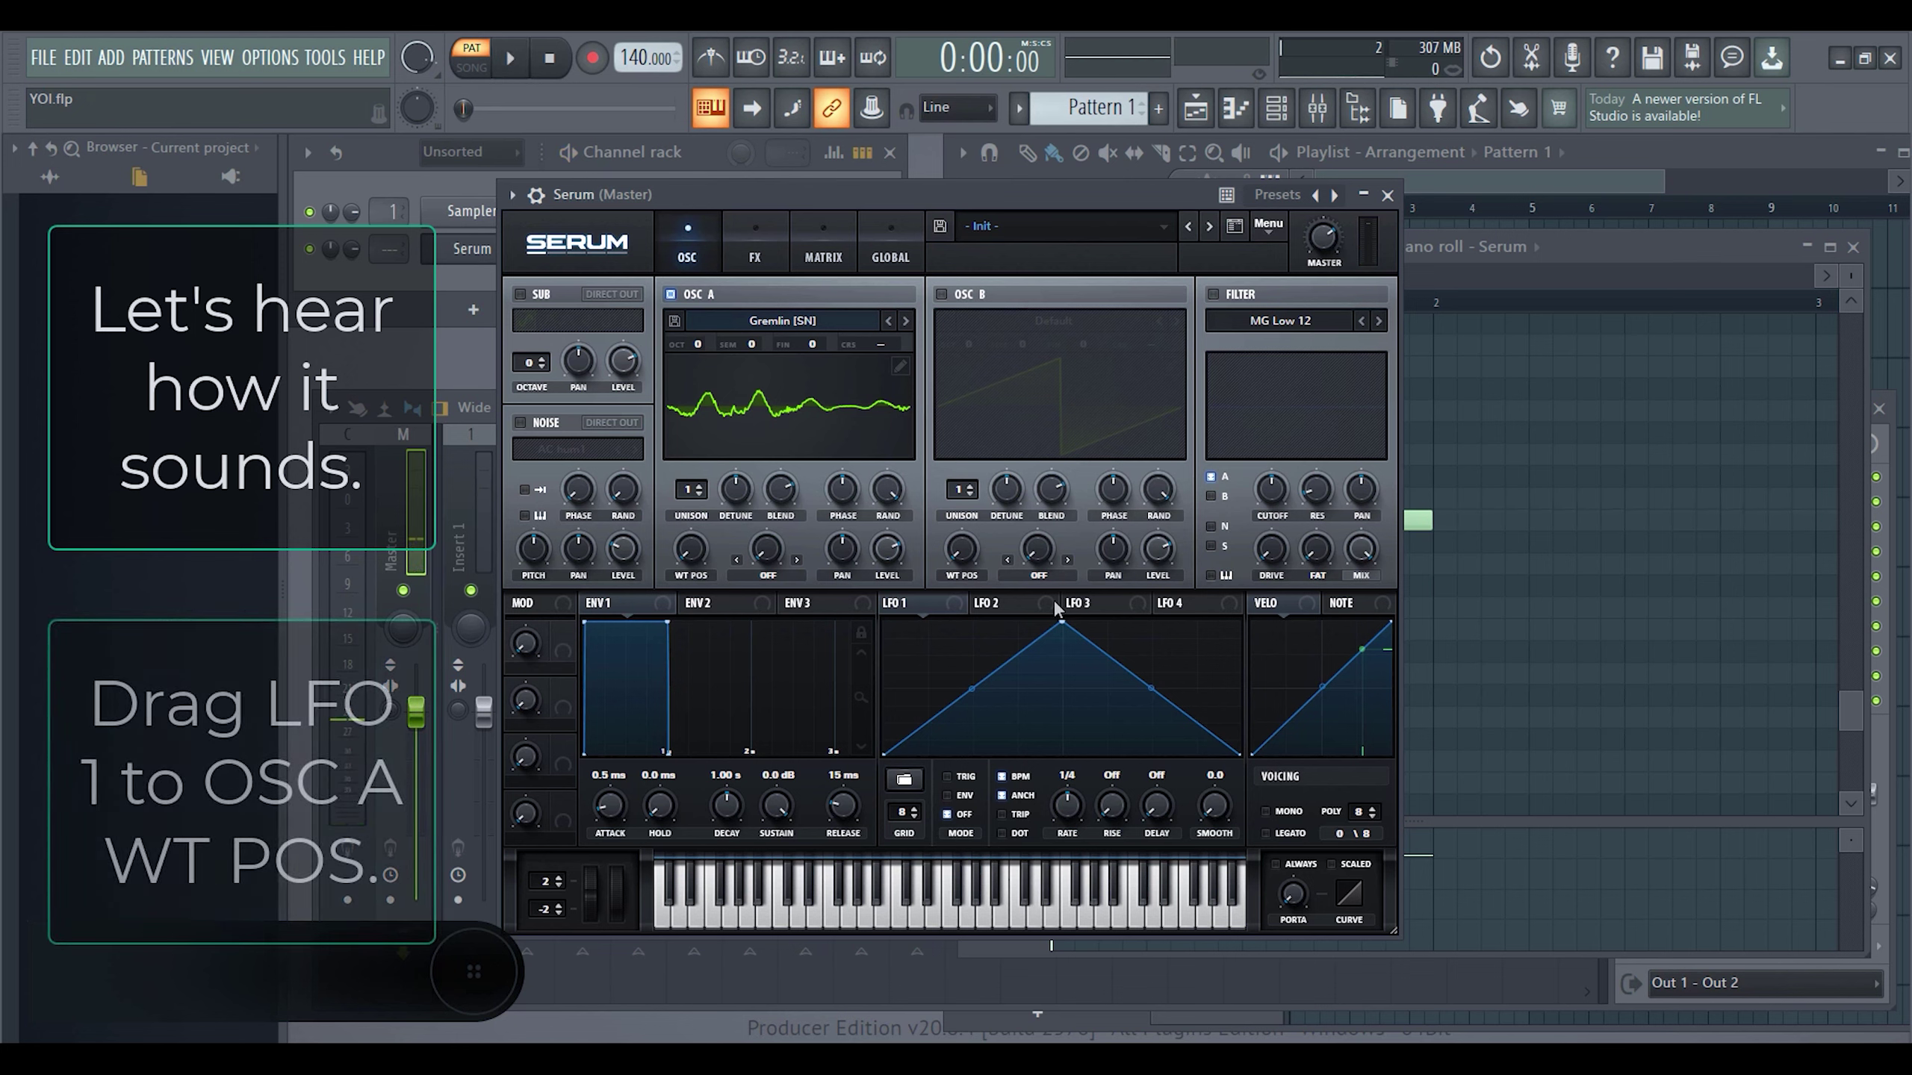
pyautogui.moveTo(1061, 631)
pyautogui.mouseDown()
pyautogui.moveTo(830, 569)
pyautogui.moveTo(678, 557)
pyautogui.mouseUp()
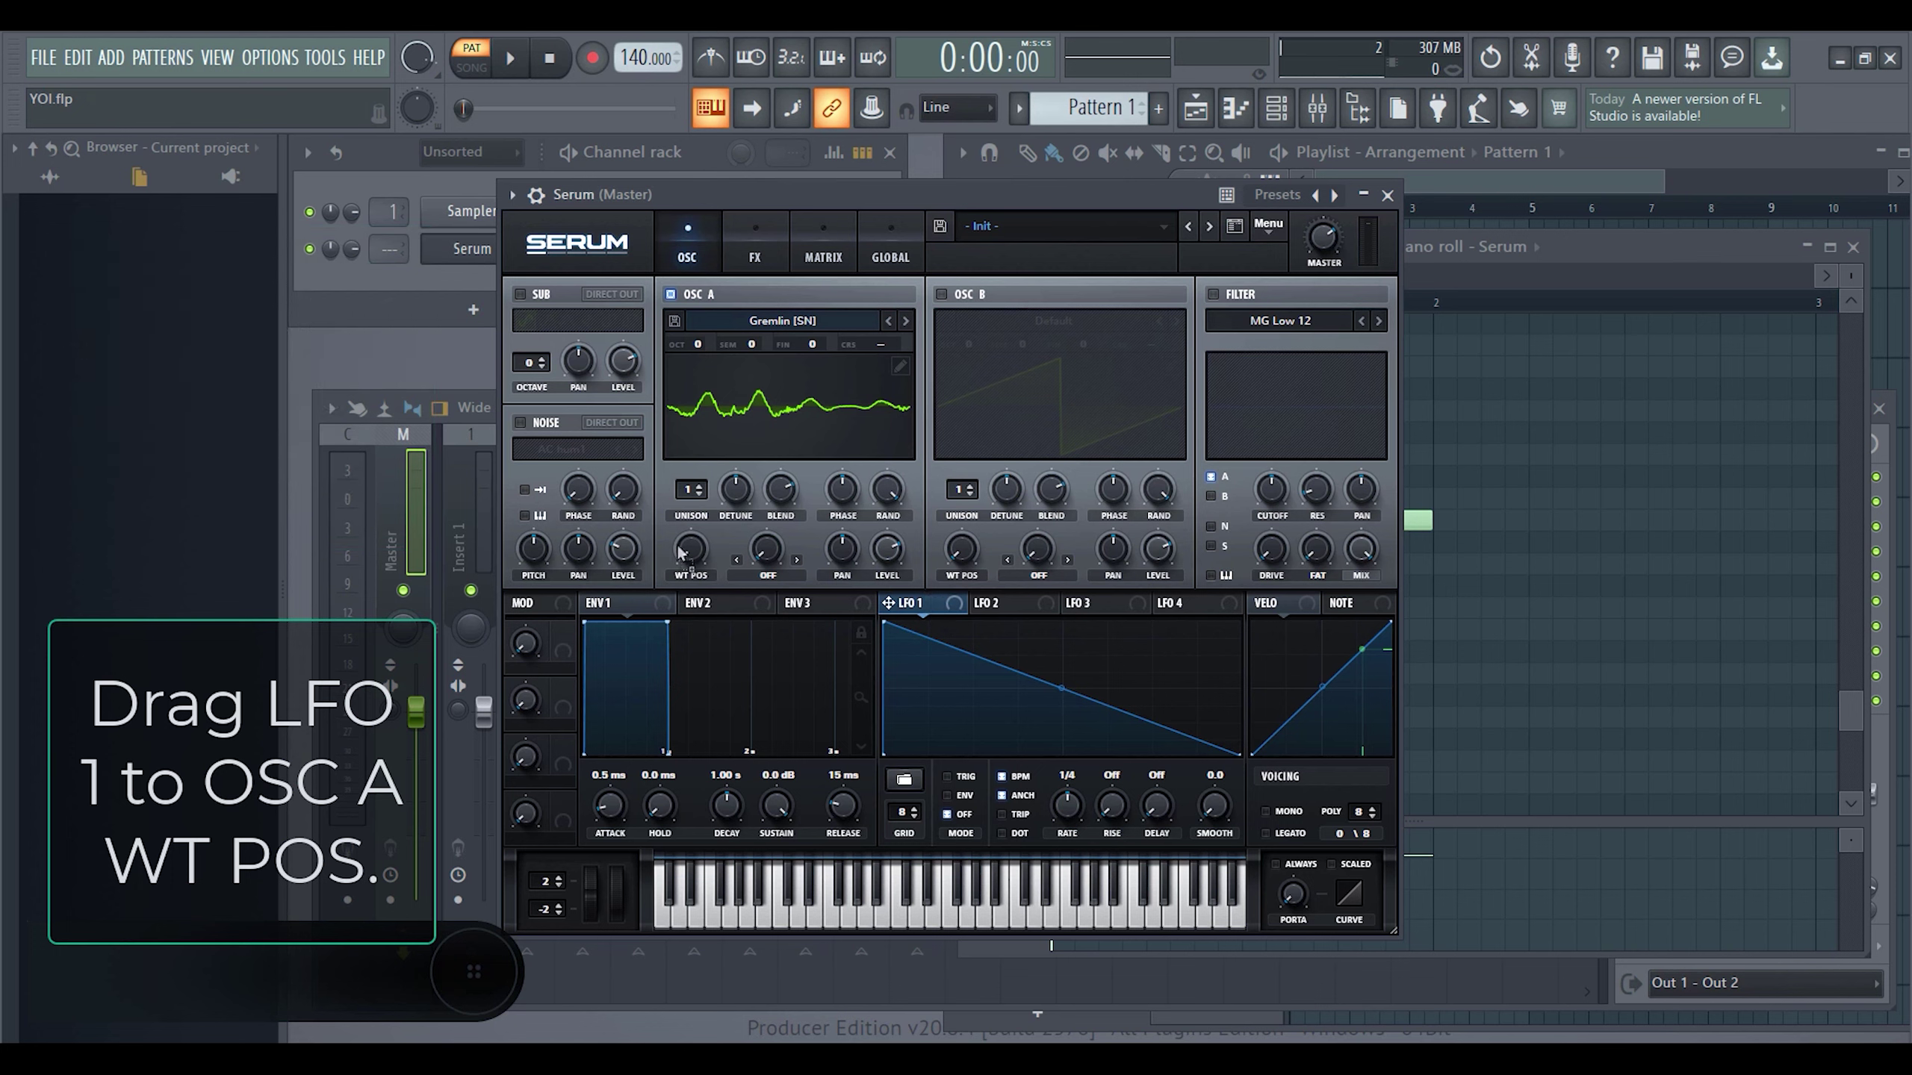
pyautogui.press('space')
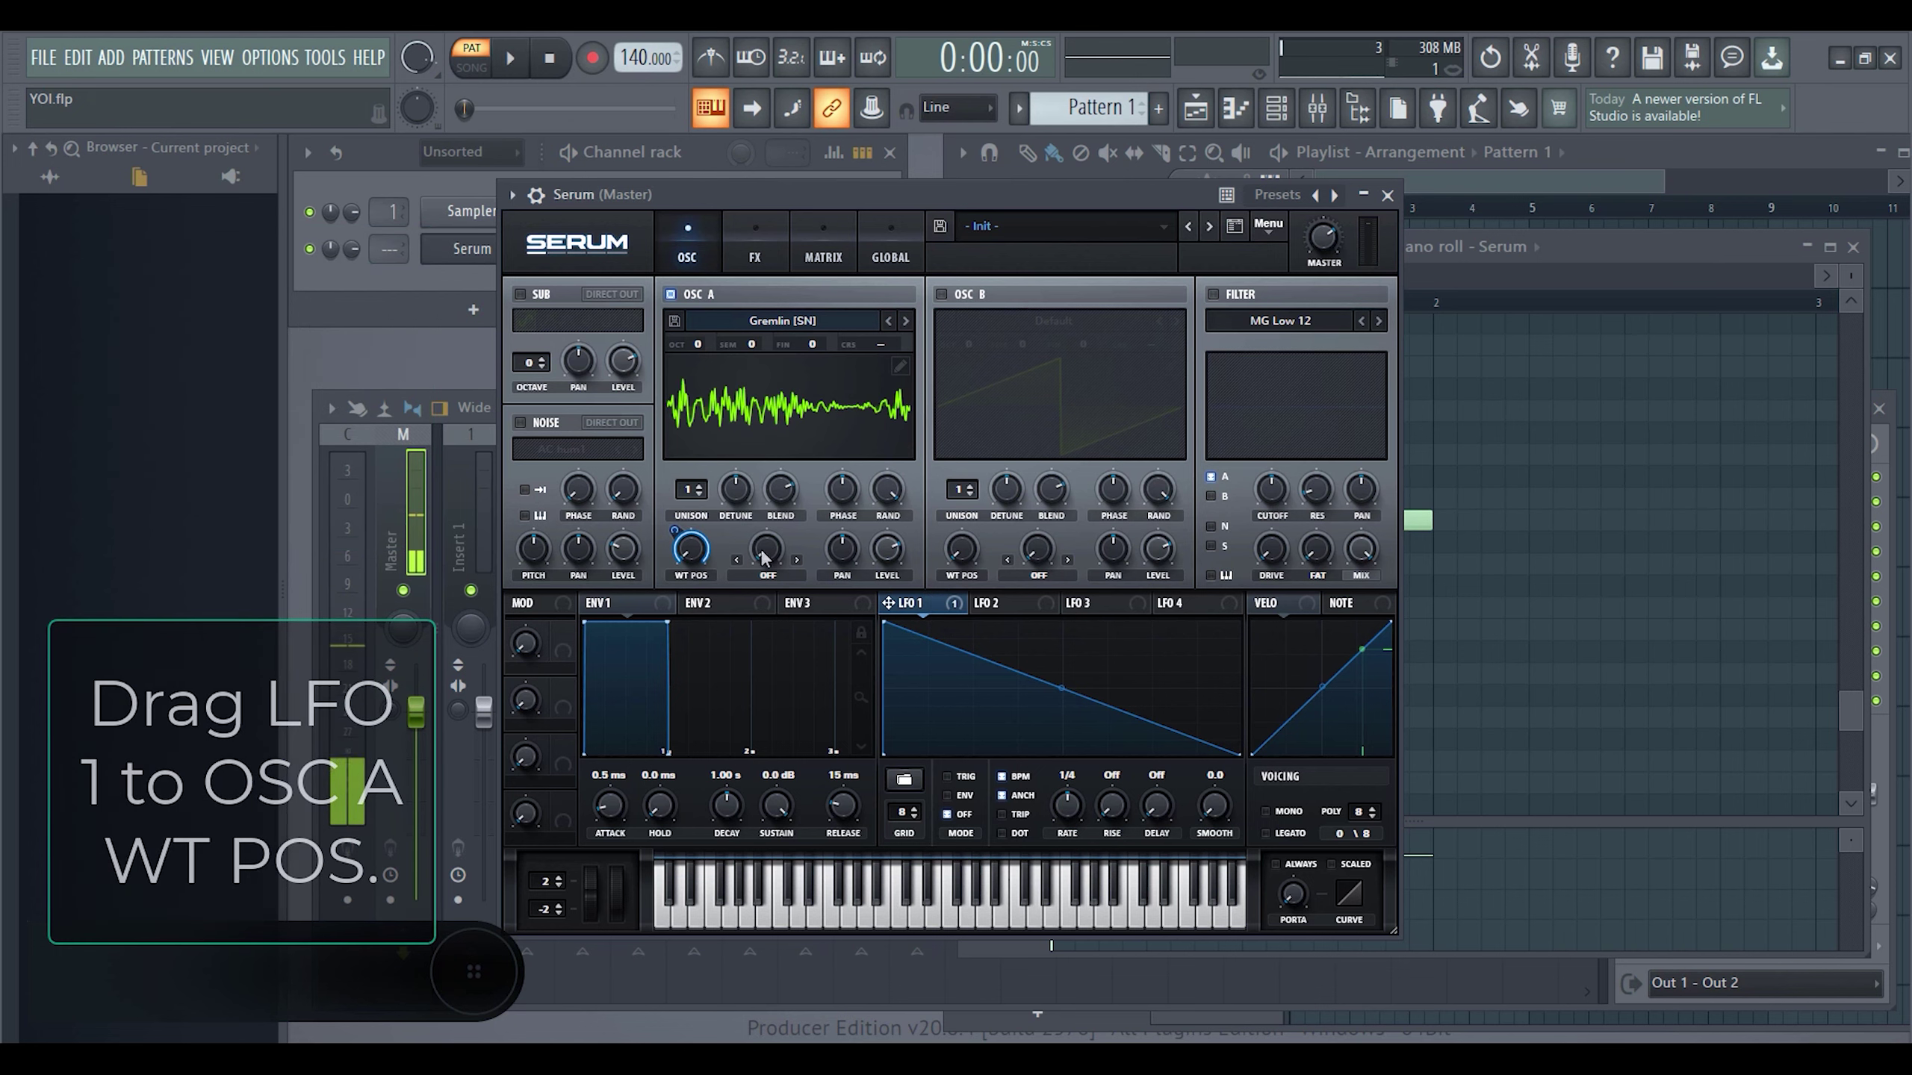
# - Set LFO 1's rate to one bar and audition the slower sweep
pyautogui.moveTo(1068, 805); pyautogui.dragTo(1068, 823)
pyautogui.hotkey('ctrl', 's')
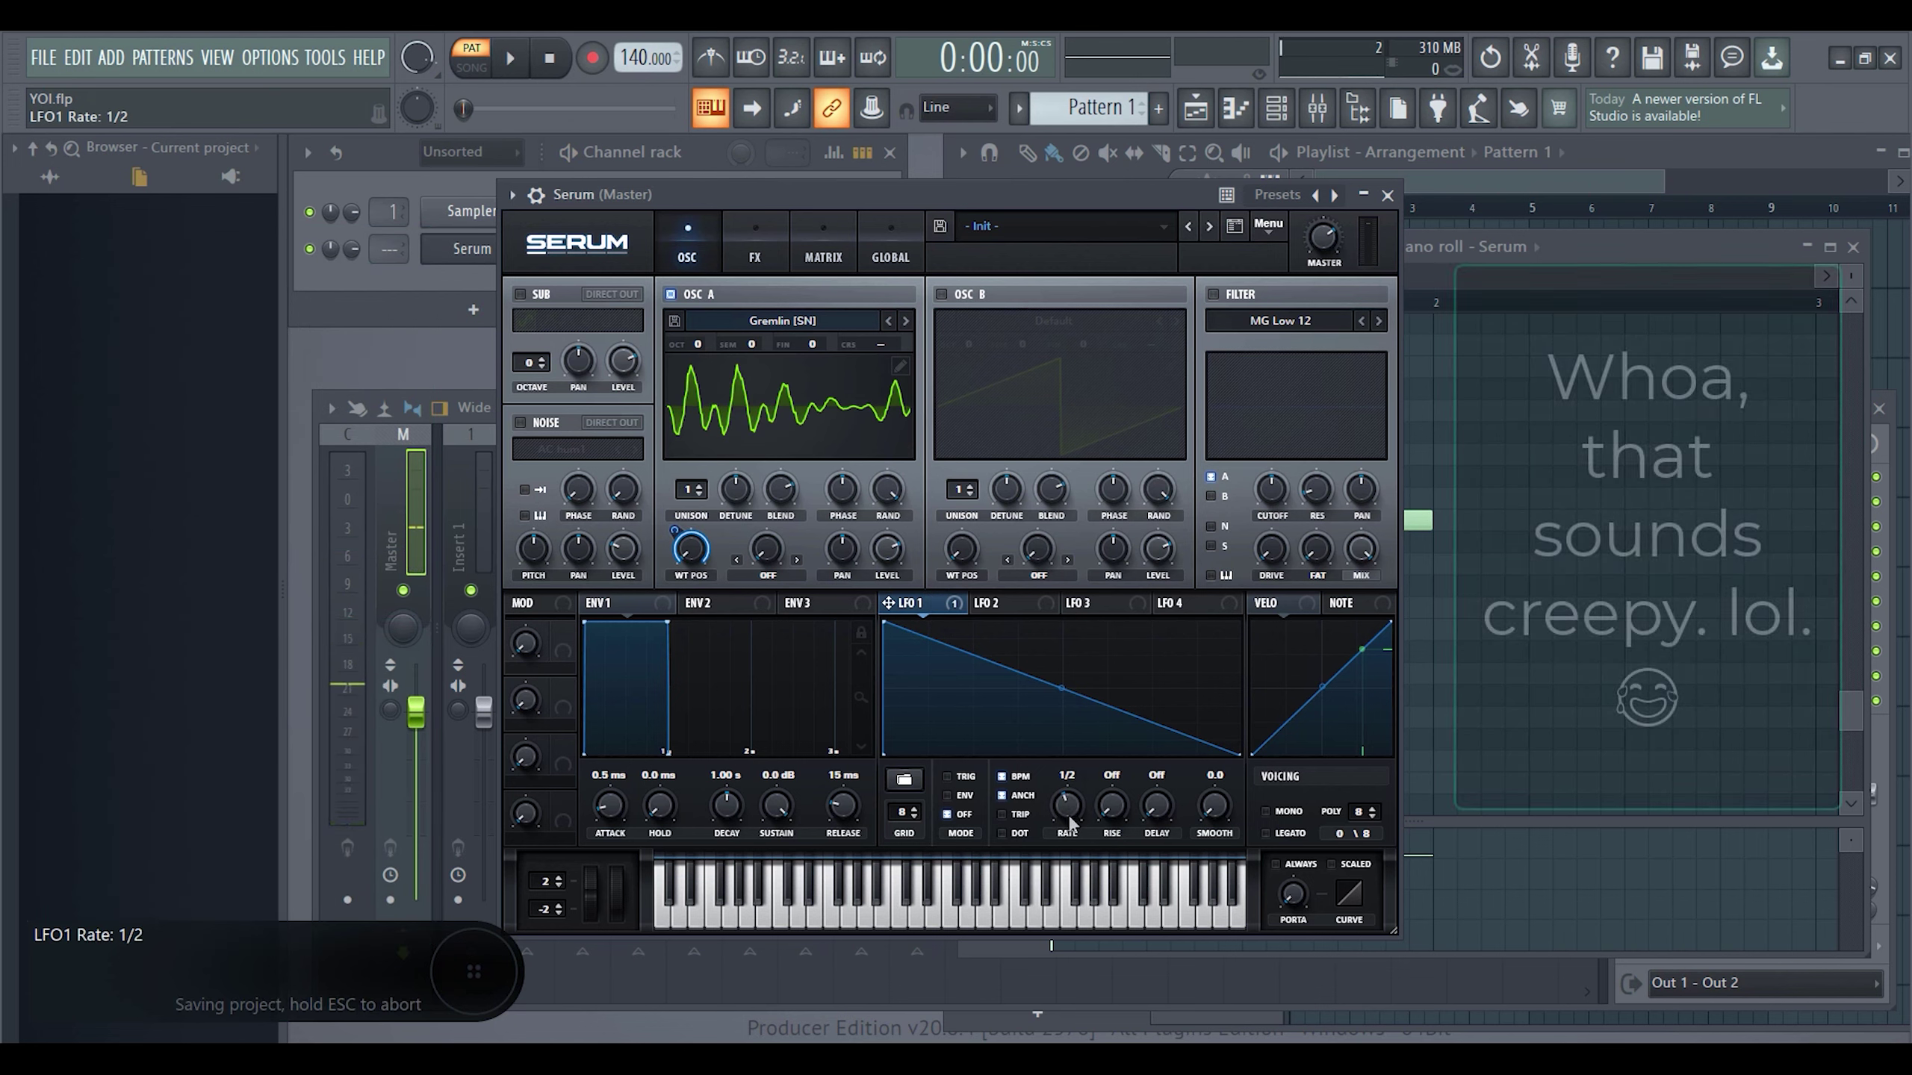
pyautogui.press('space')
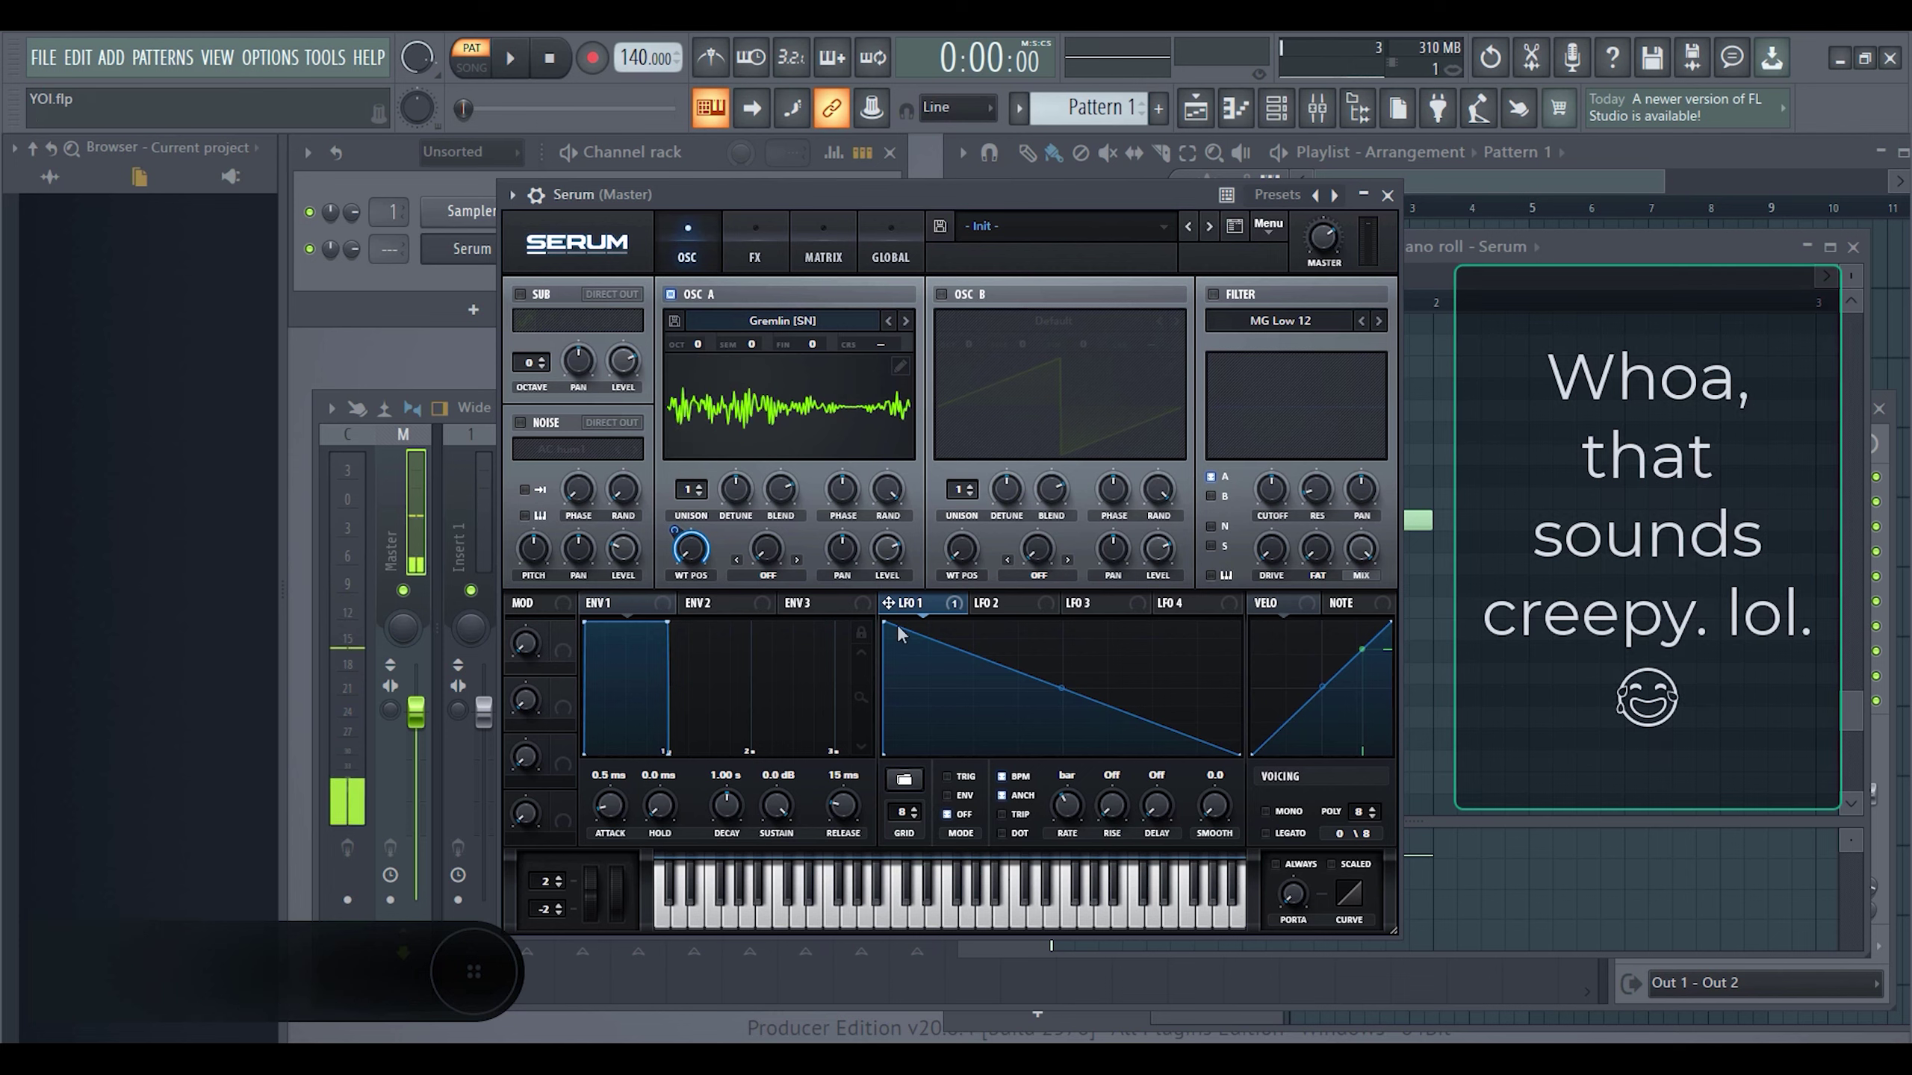
pyautogui.press('space')
# - Add an early peak point to LFO 1, curve both slopes inward, and audition
pyautogui.doubleClick(989, 755)
pyautogui.moveTo(885, 621)
pyautogui.mouseDown()
pyautogui.moveTo(885, 755)
pyautogui.moveTo(989, 623)
pyautogui.mouseUp()
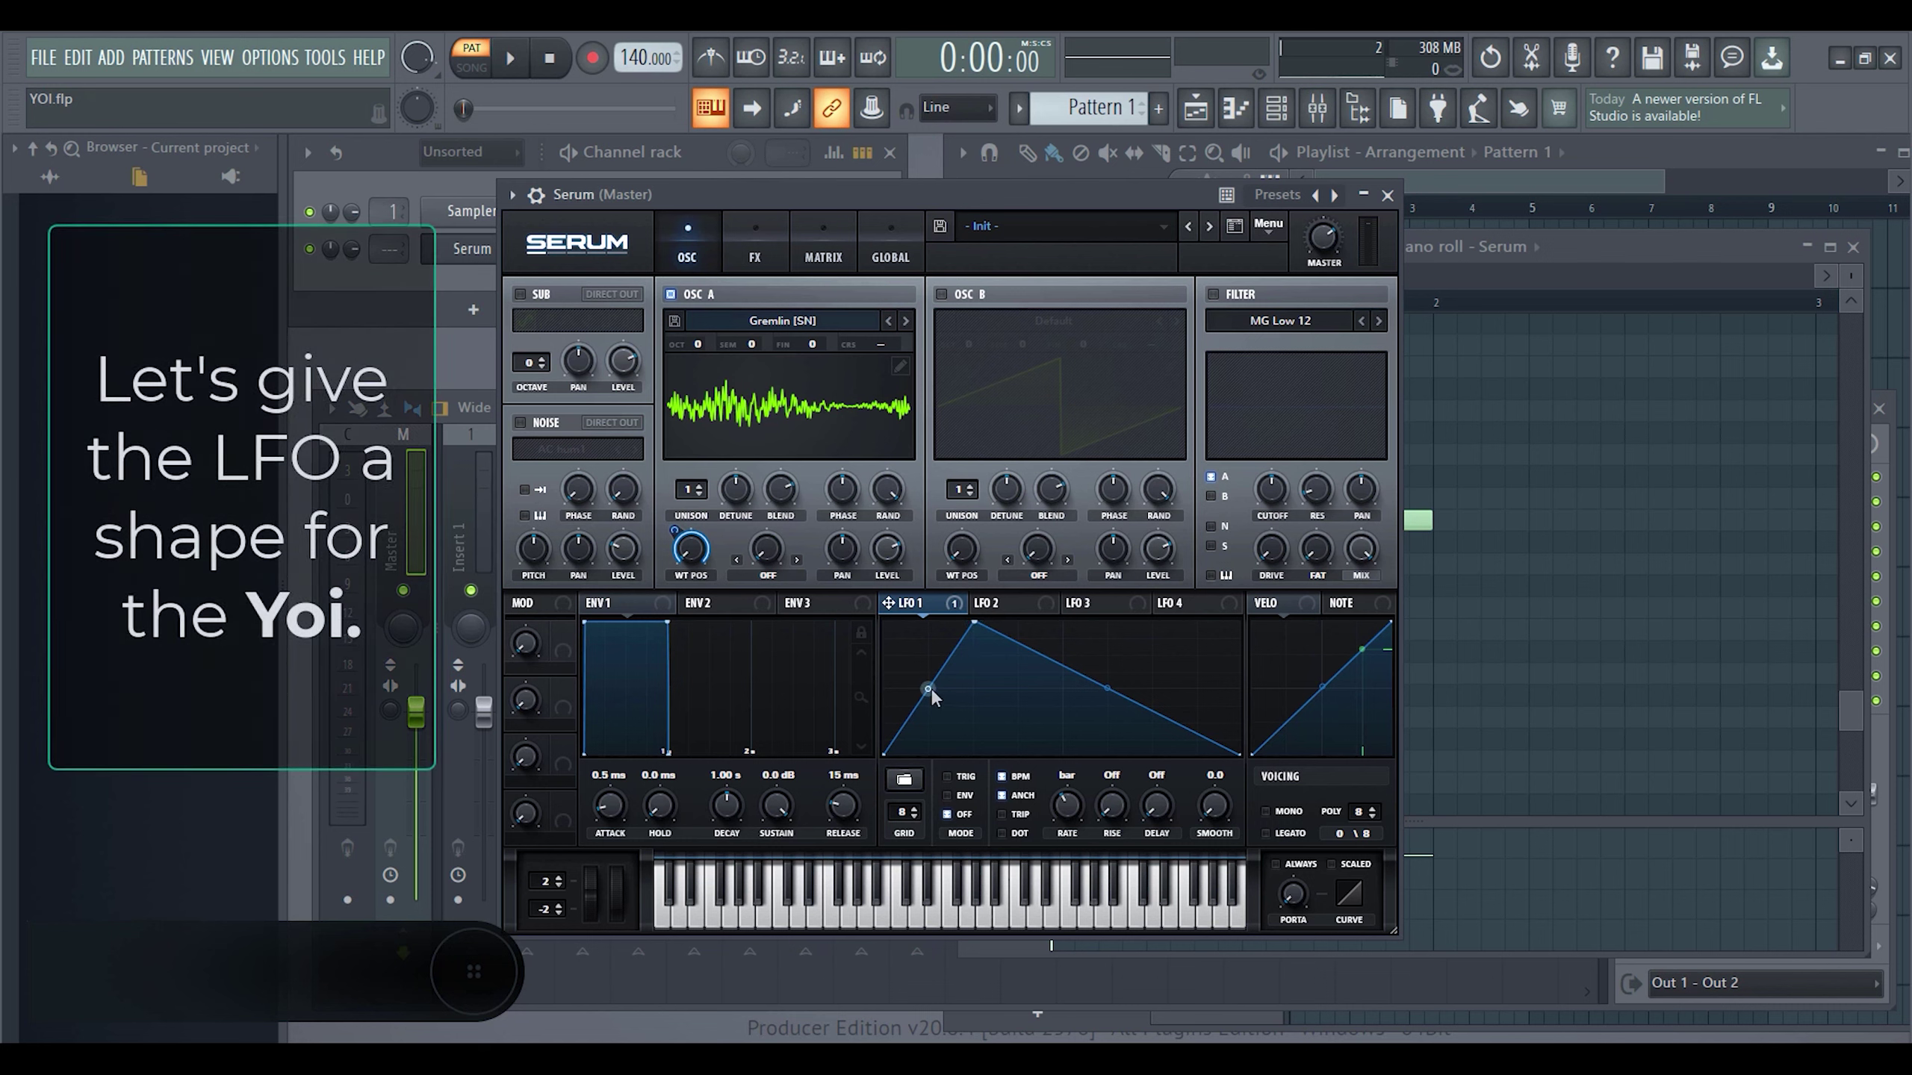
pyautogui.moveTo(929, 688); pyautogui.dragTo(938, 697)
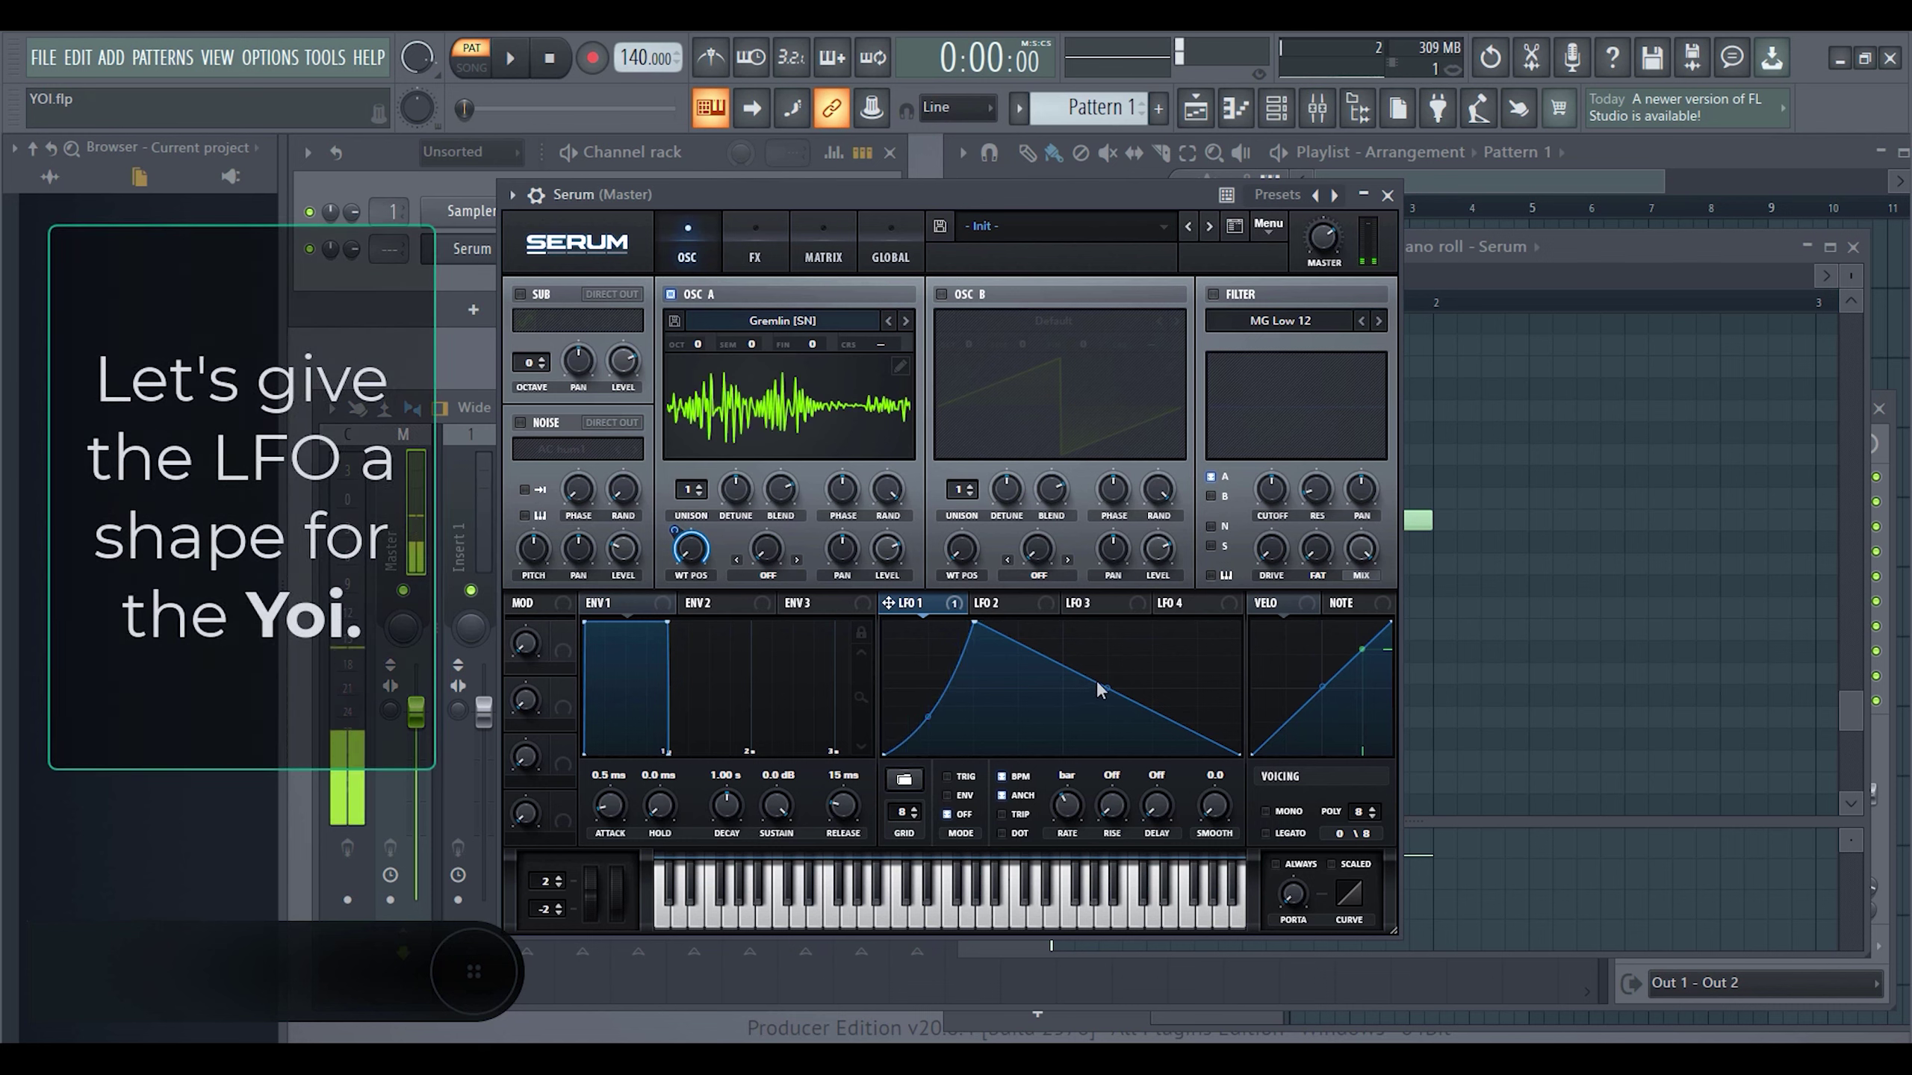
pyautogui.moveTo(1102, 688); pyautogui.dragTo(1102, 709)
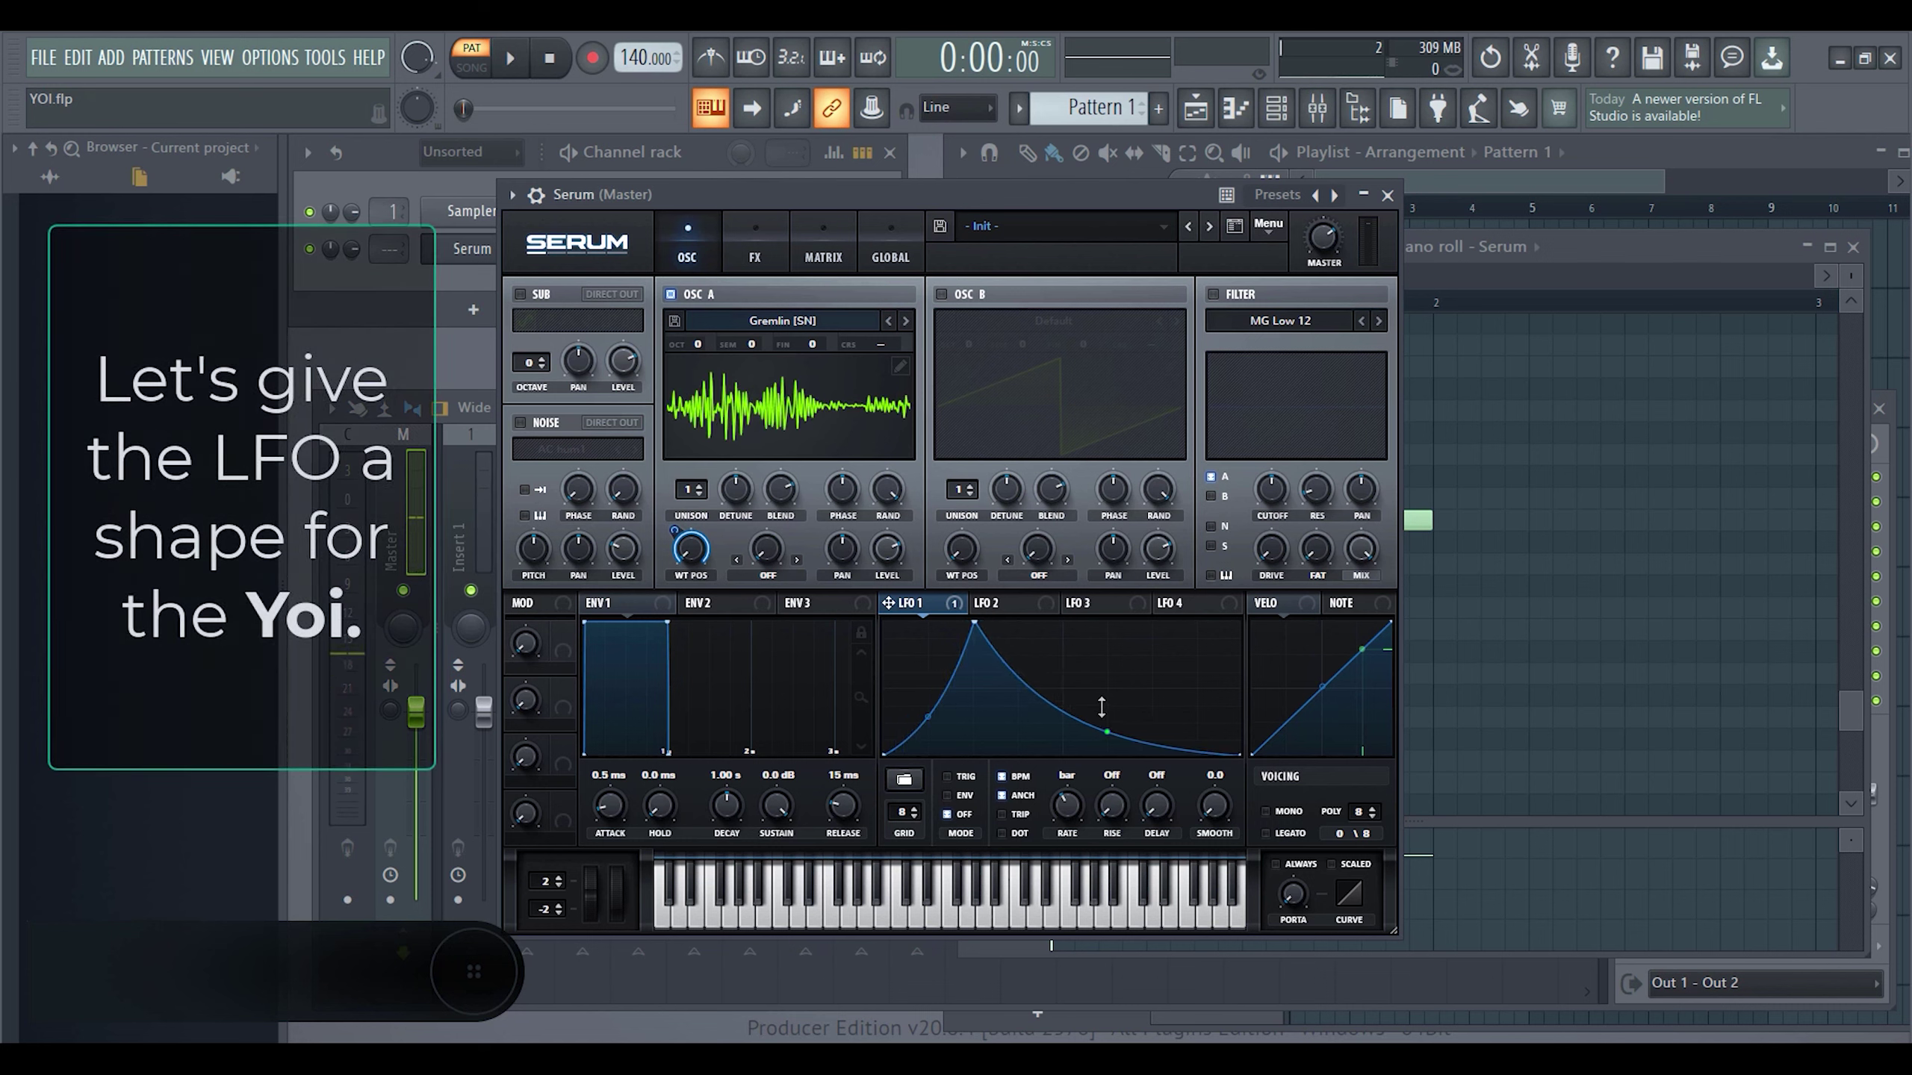
pyautogui.press('space')
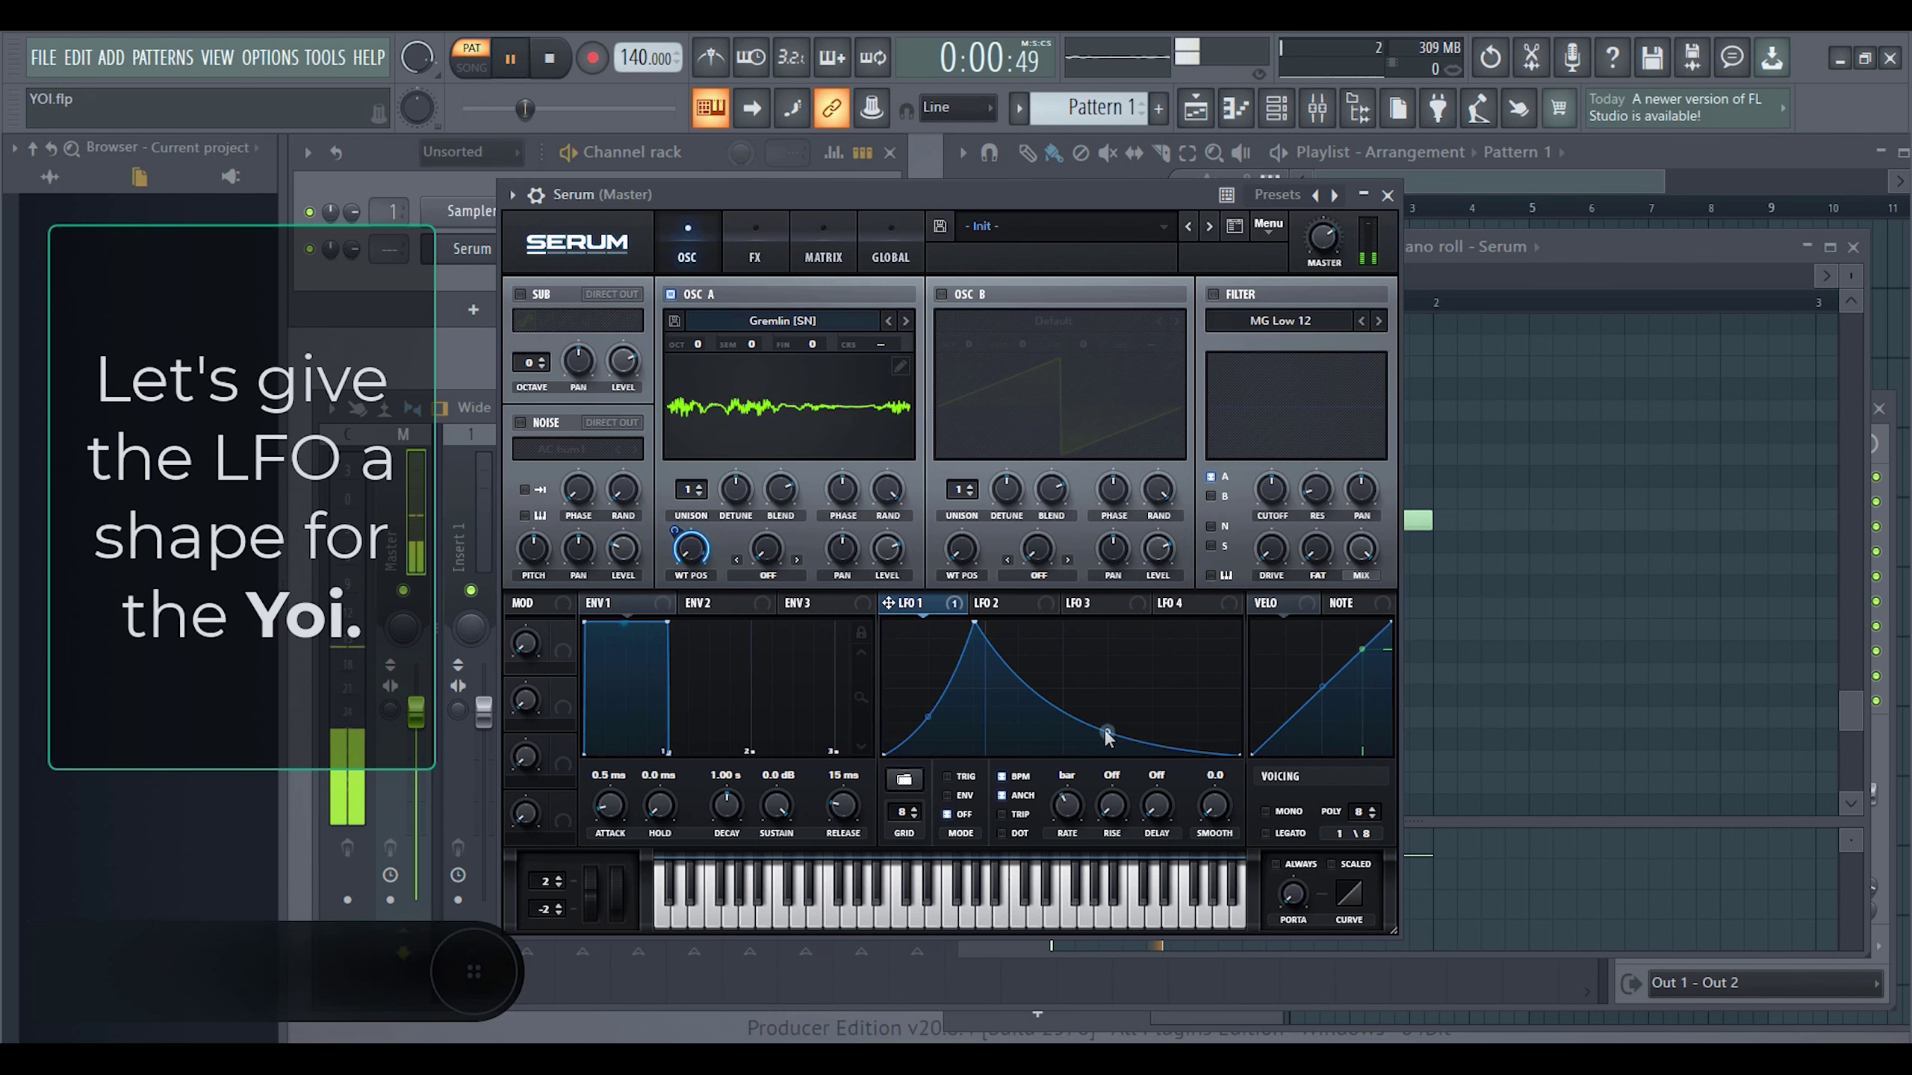
pyautogui.press('space')
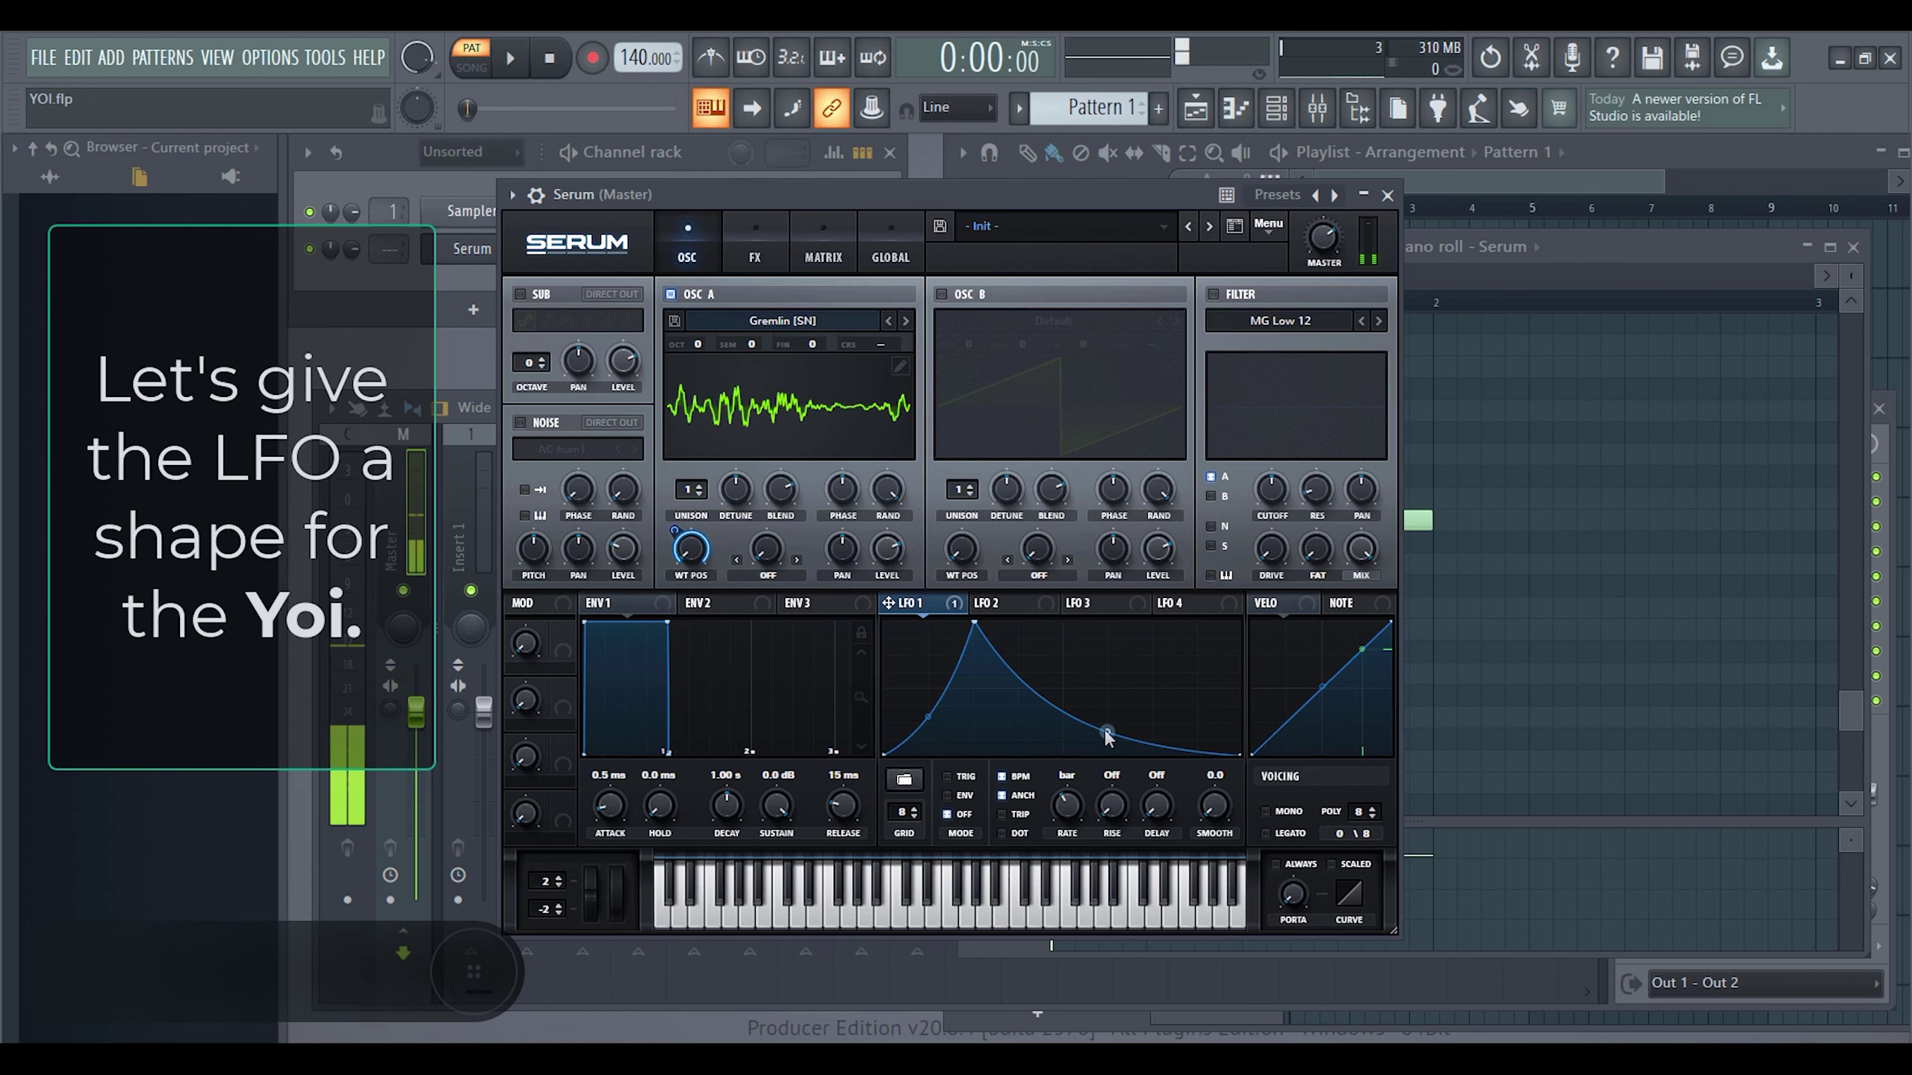
pyautogui.press('space')
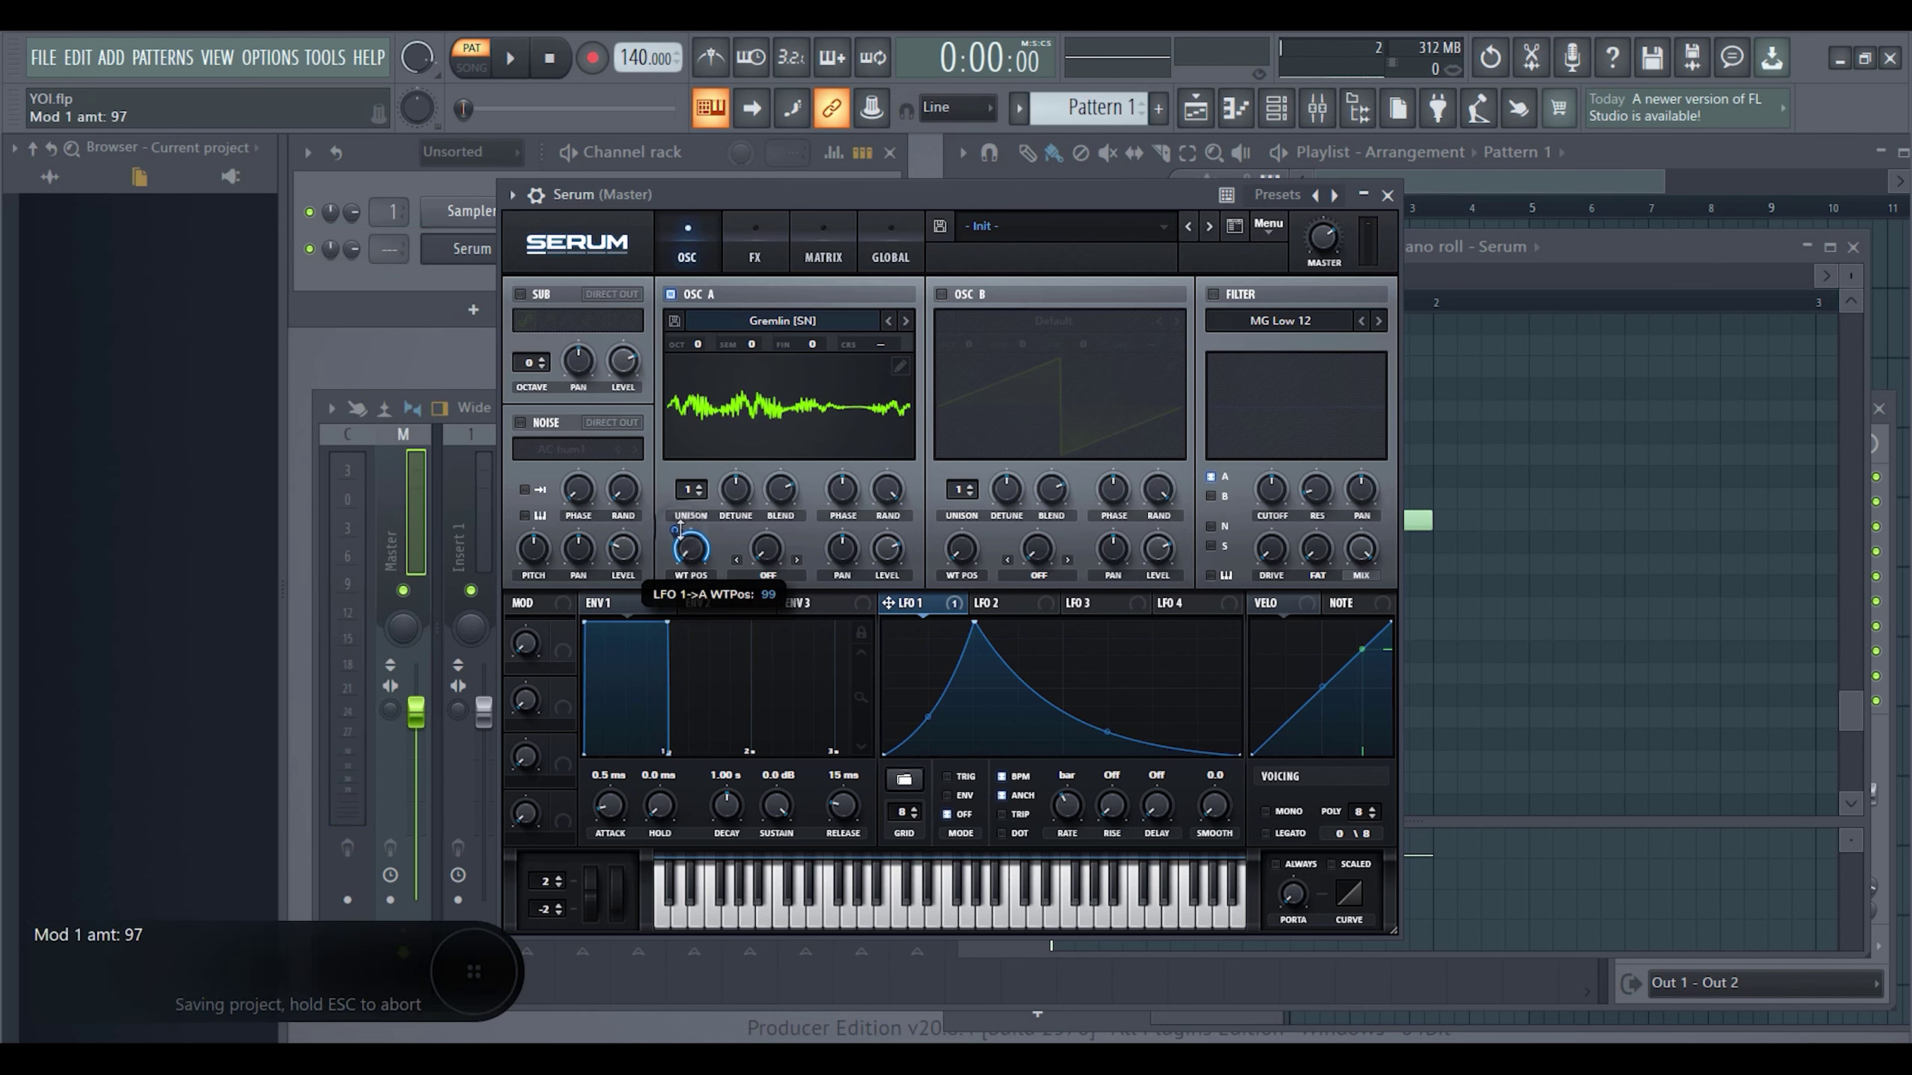
# - Lower LFO 1's wavetable-position amount to 16, raise WT POS to about 24, and audition
pyautogui.moveTo(674, 530); pyautogui.dragTo(678, 538)
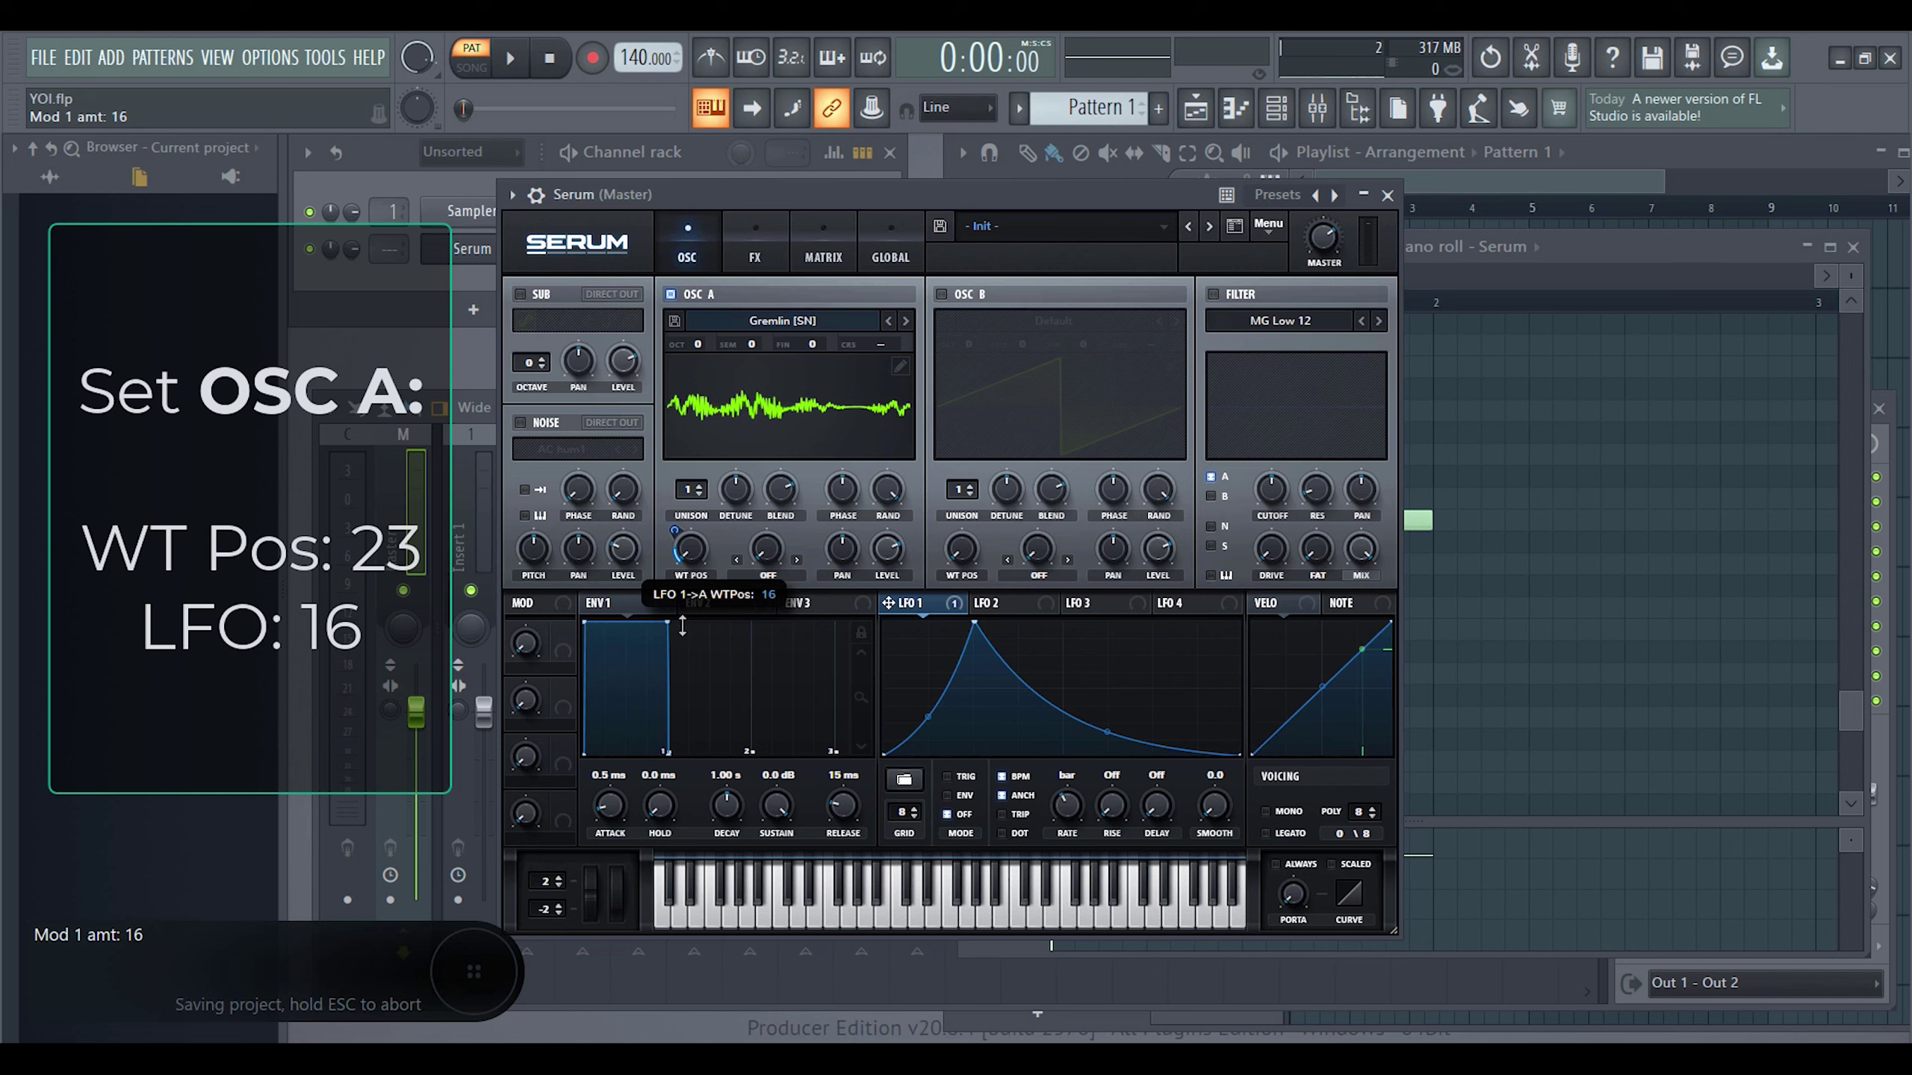
pyautogui.click(690, 556)
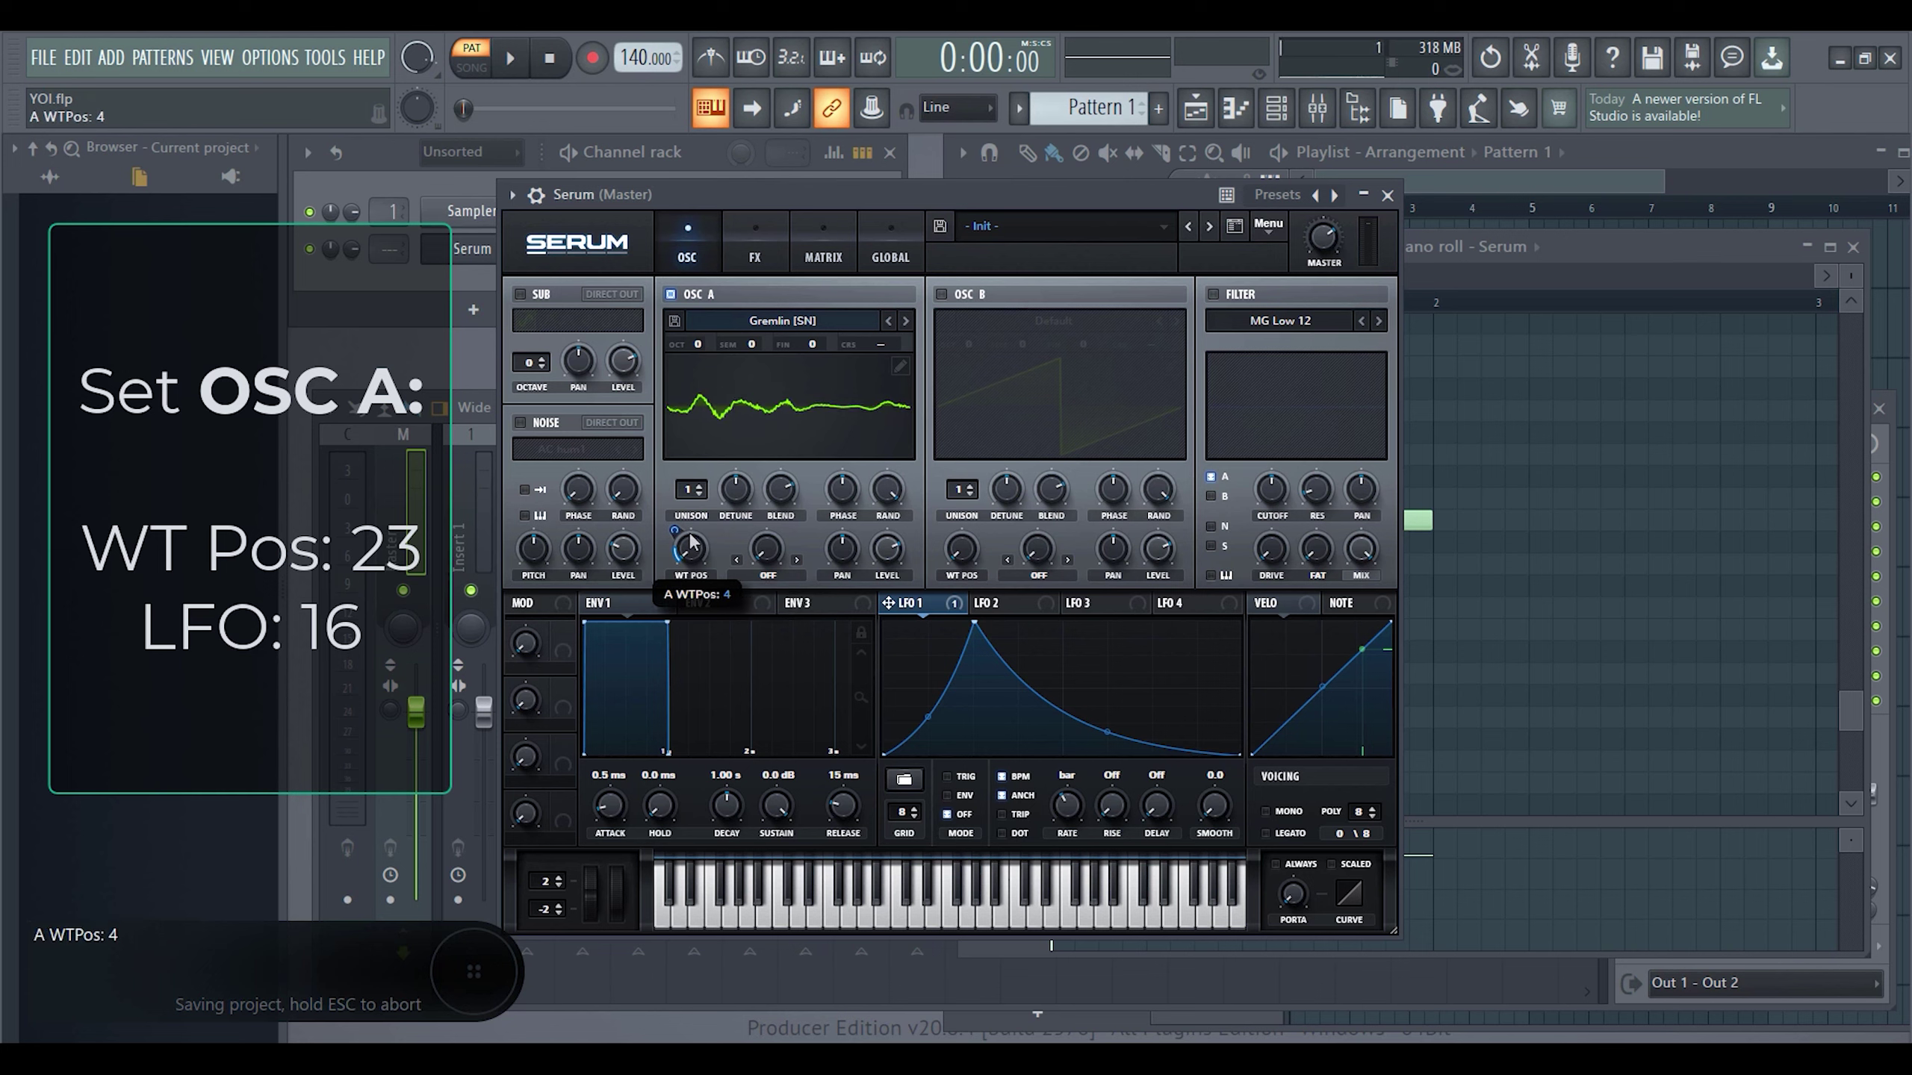
pyautogui.moveTo(691, 513); pyautogui.dragTo(692, 490)
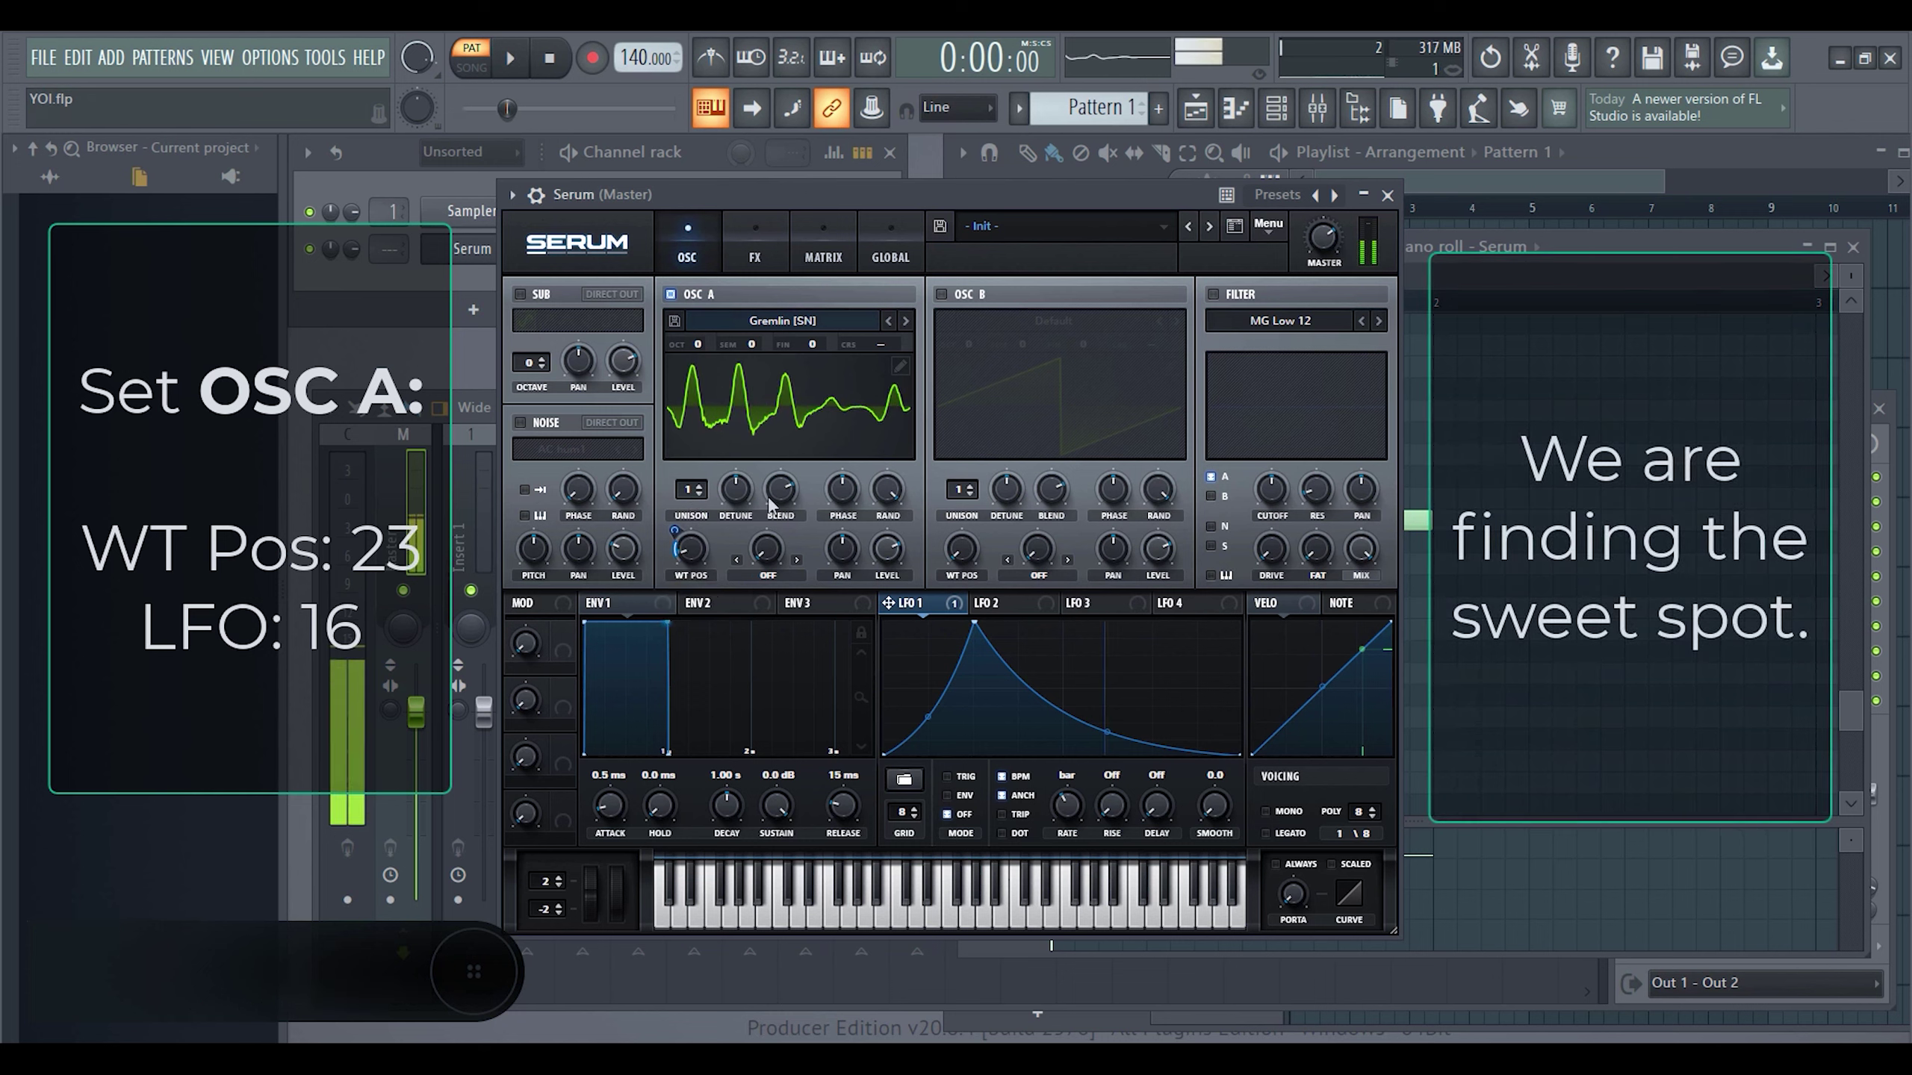
pyautogui.press('space')
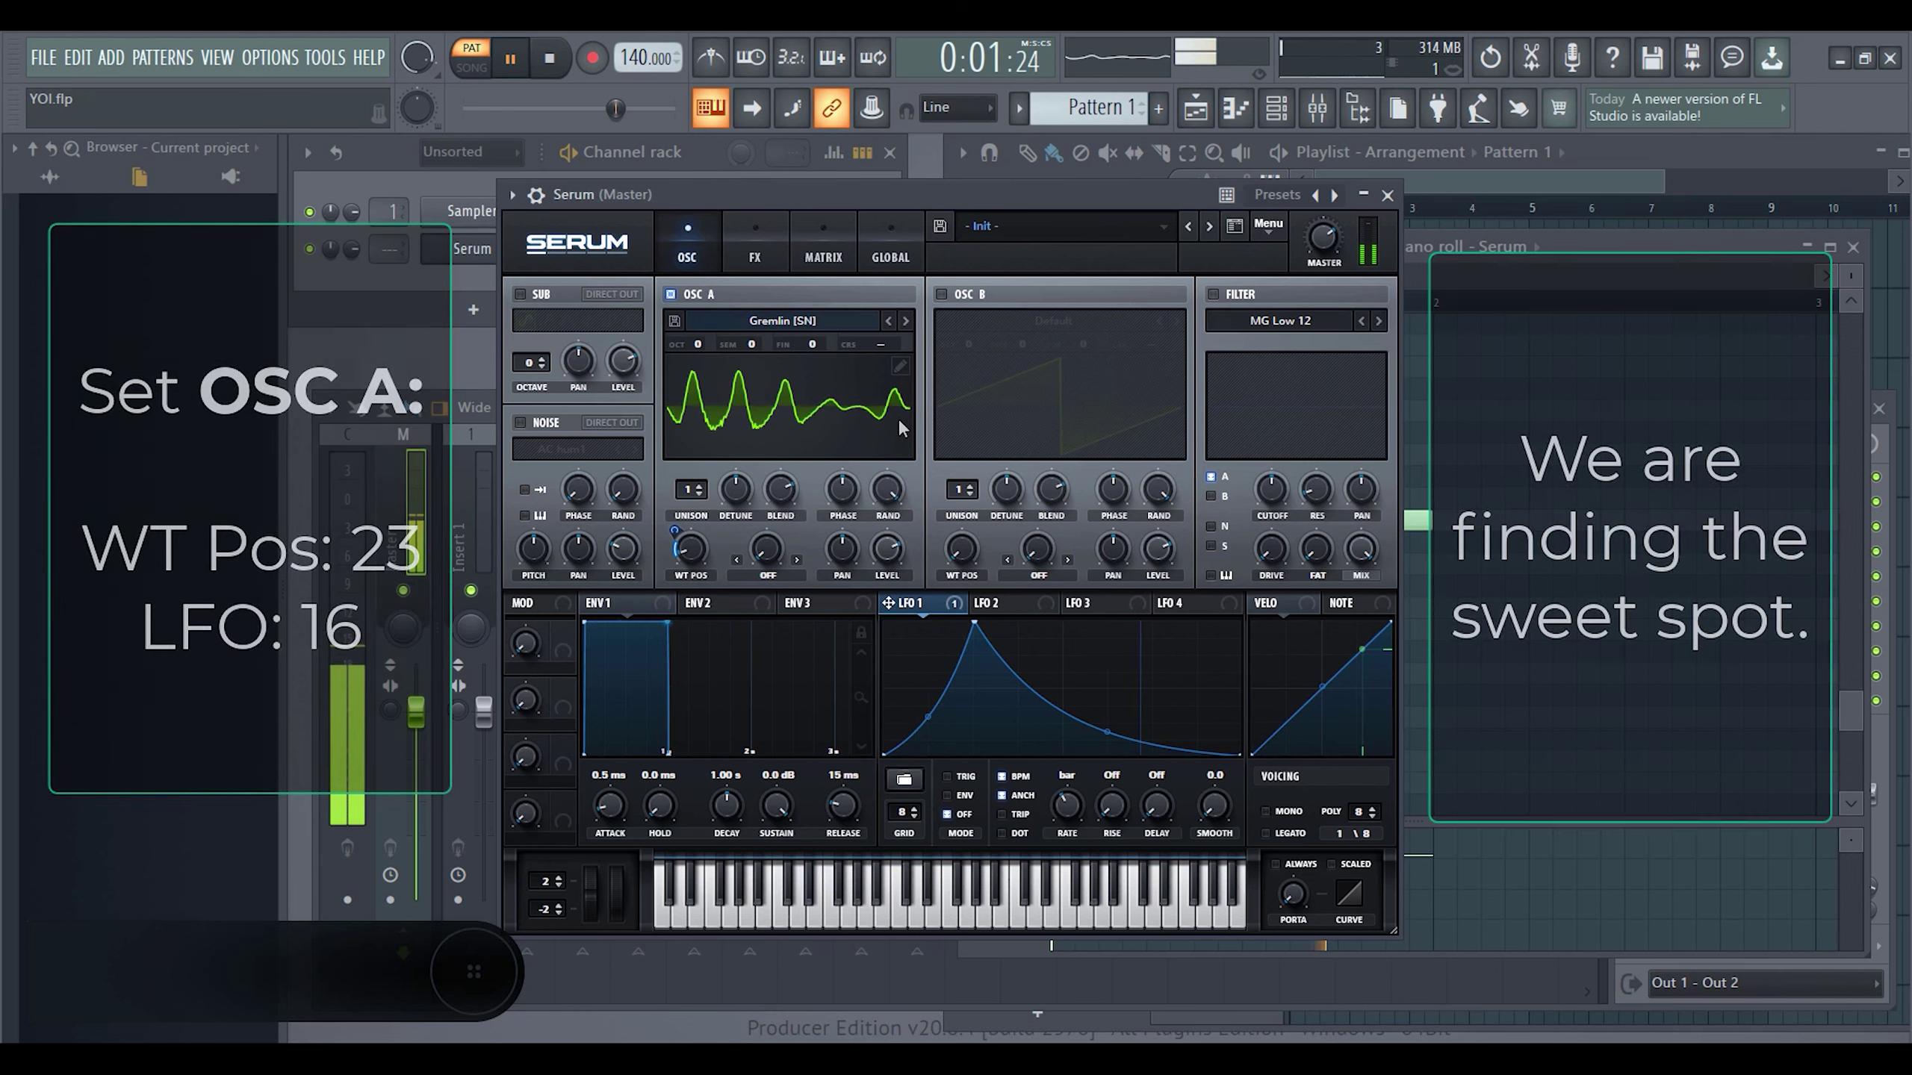
# - Enable Serum's filter and set its cutoff to 78 Hz
pyautogui.press('space')
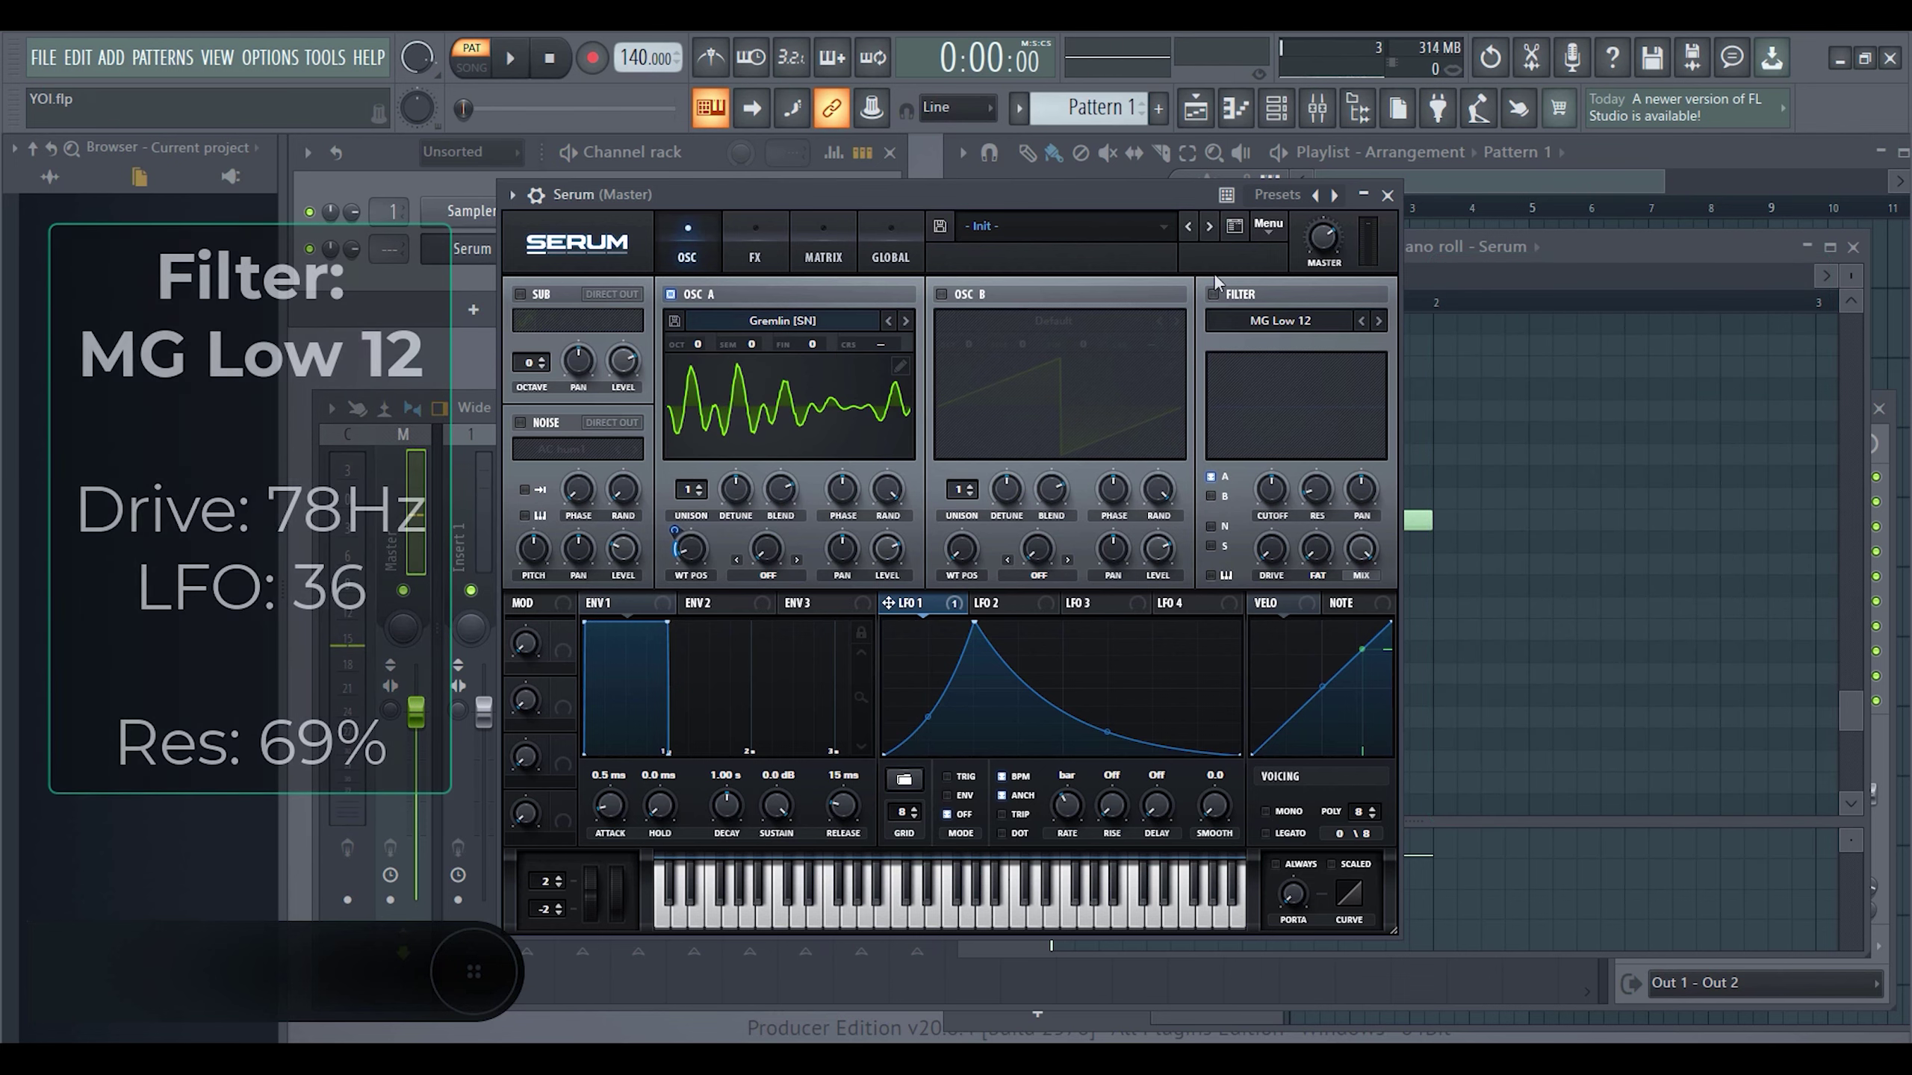
pyautogui.click(1213, 295)
pyautogui.press('space')
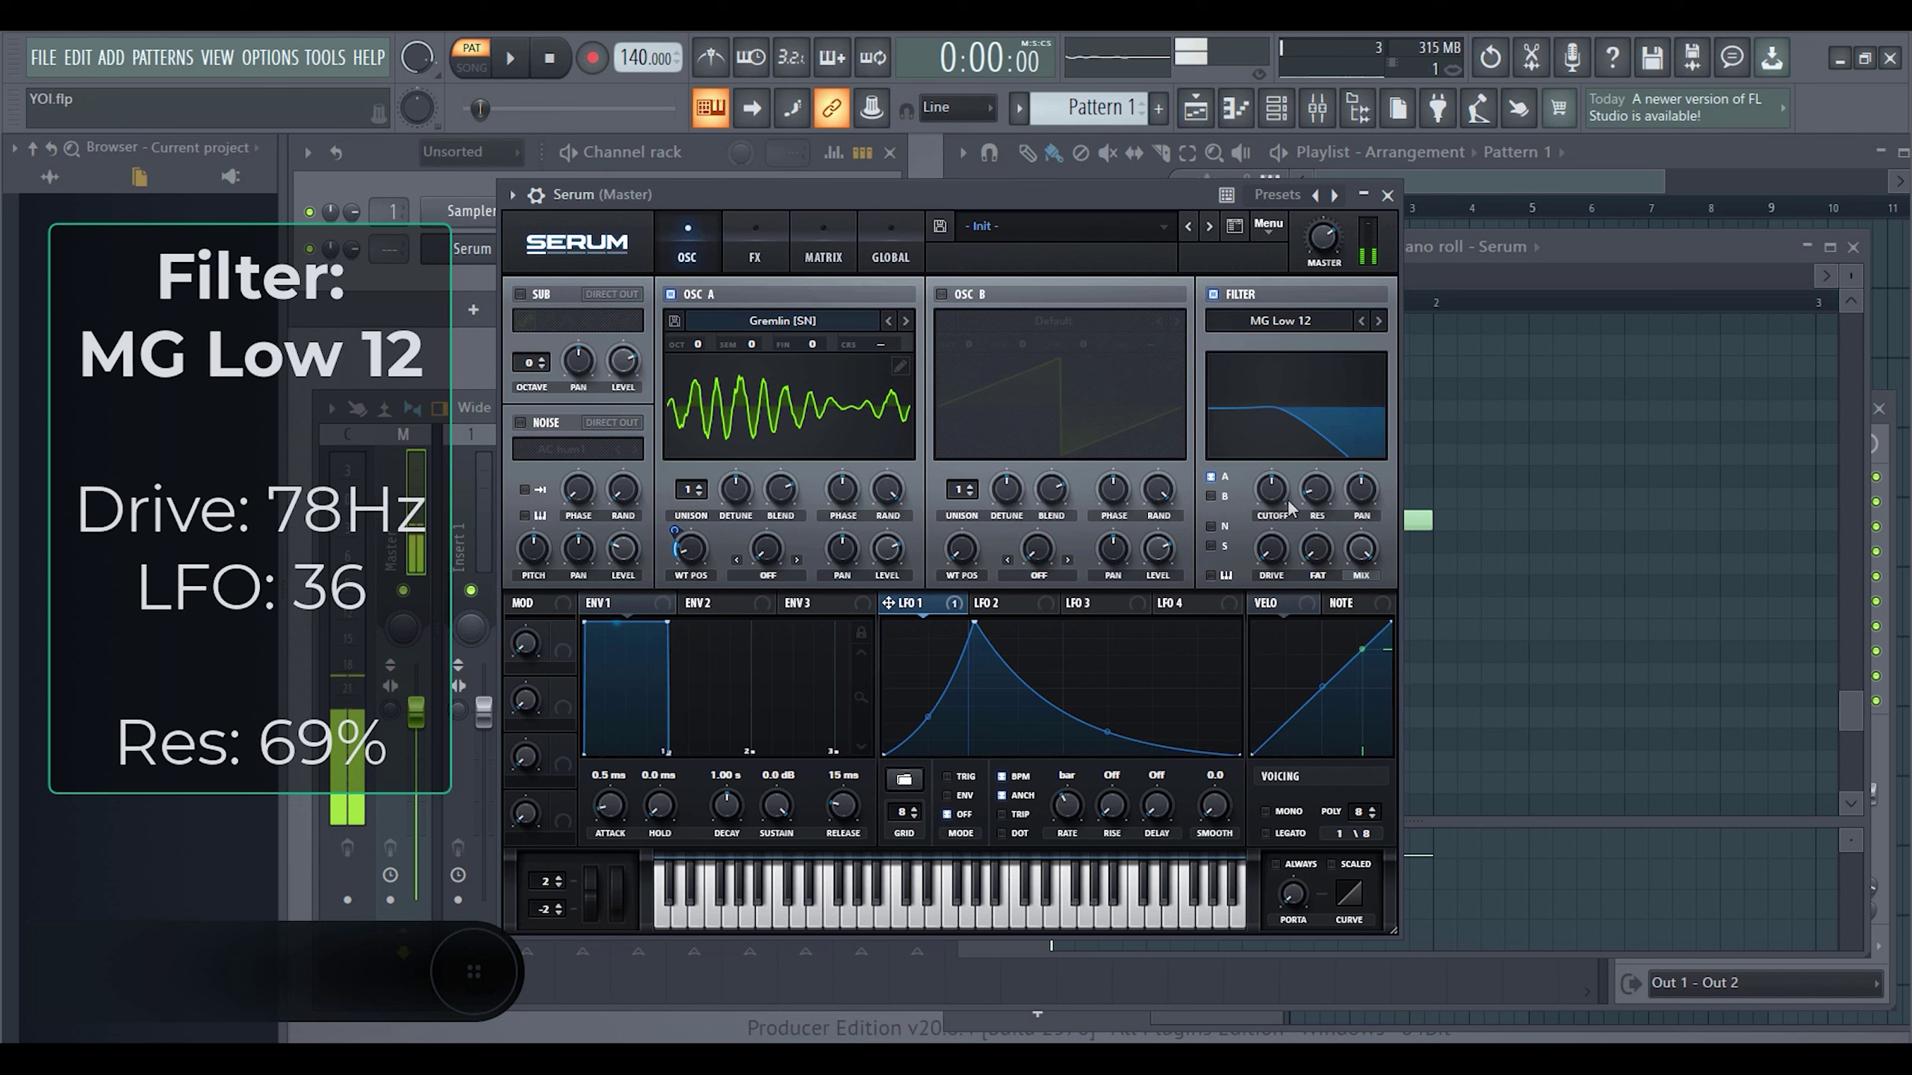
pyautogui.press('space')
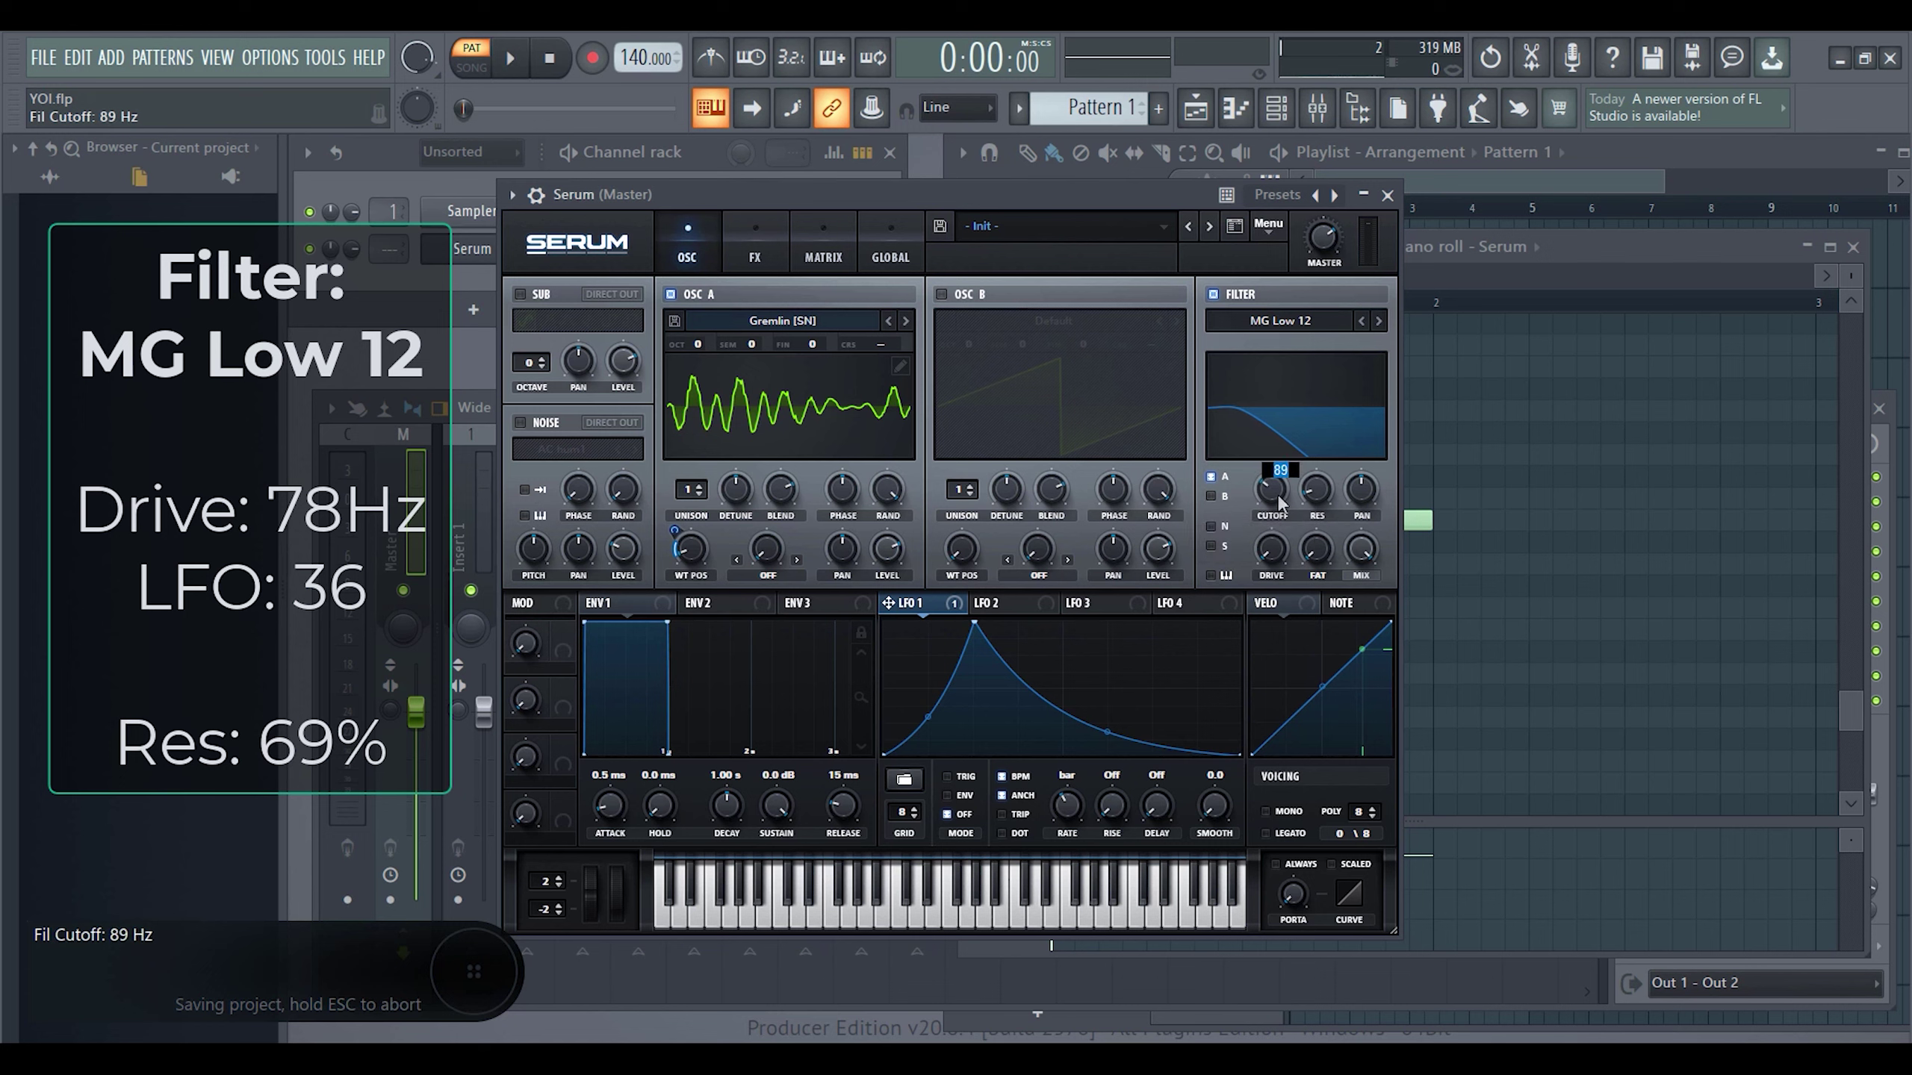
pyautogui.write('8')
pyautogui.press('Return')
# - Raise the filter resonance to 69% and preview the pattern
pyautogui.moveTo(1317, 505); pyautogui.dragTo(1317, 440)
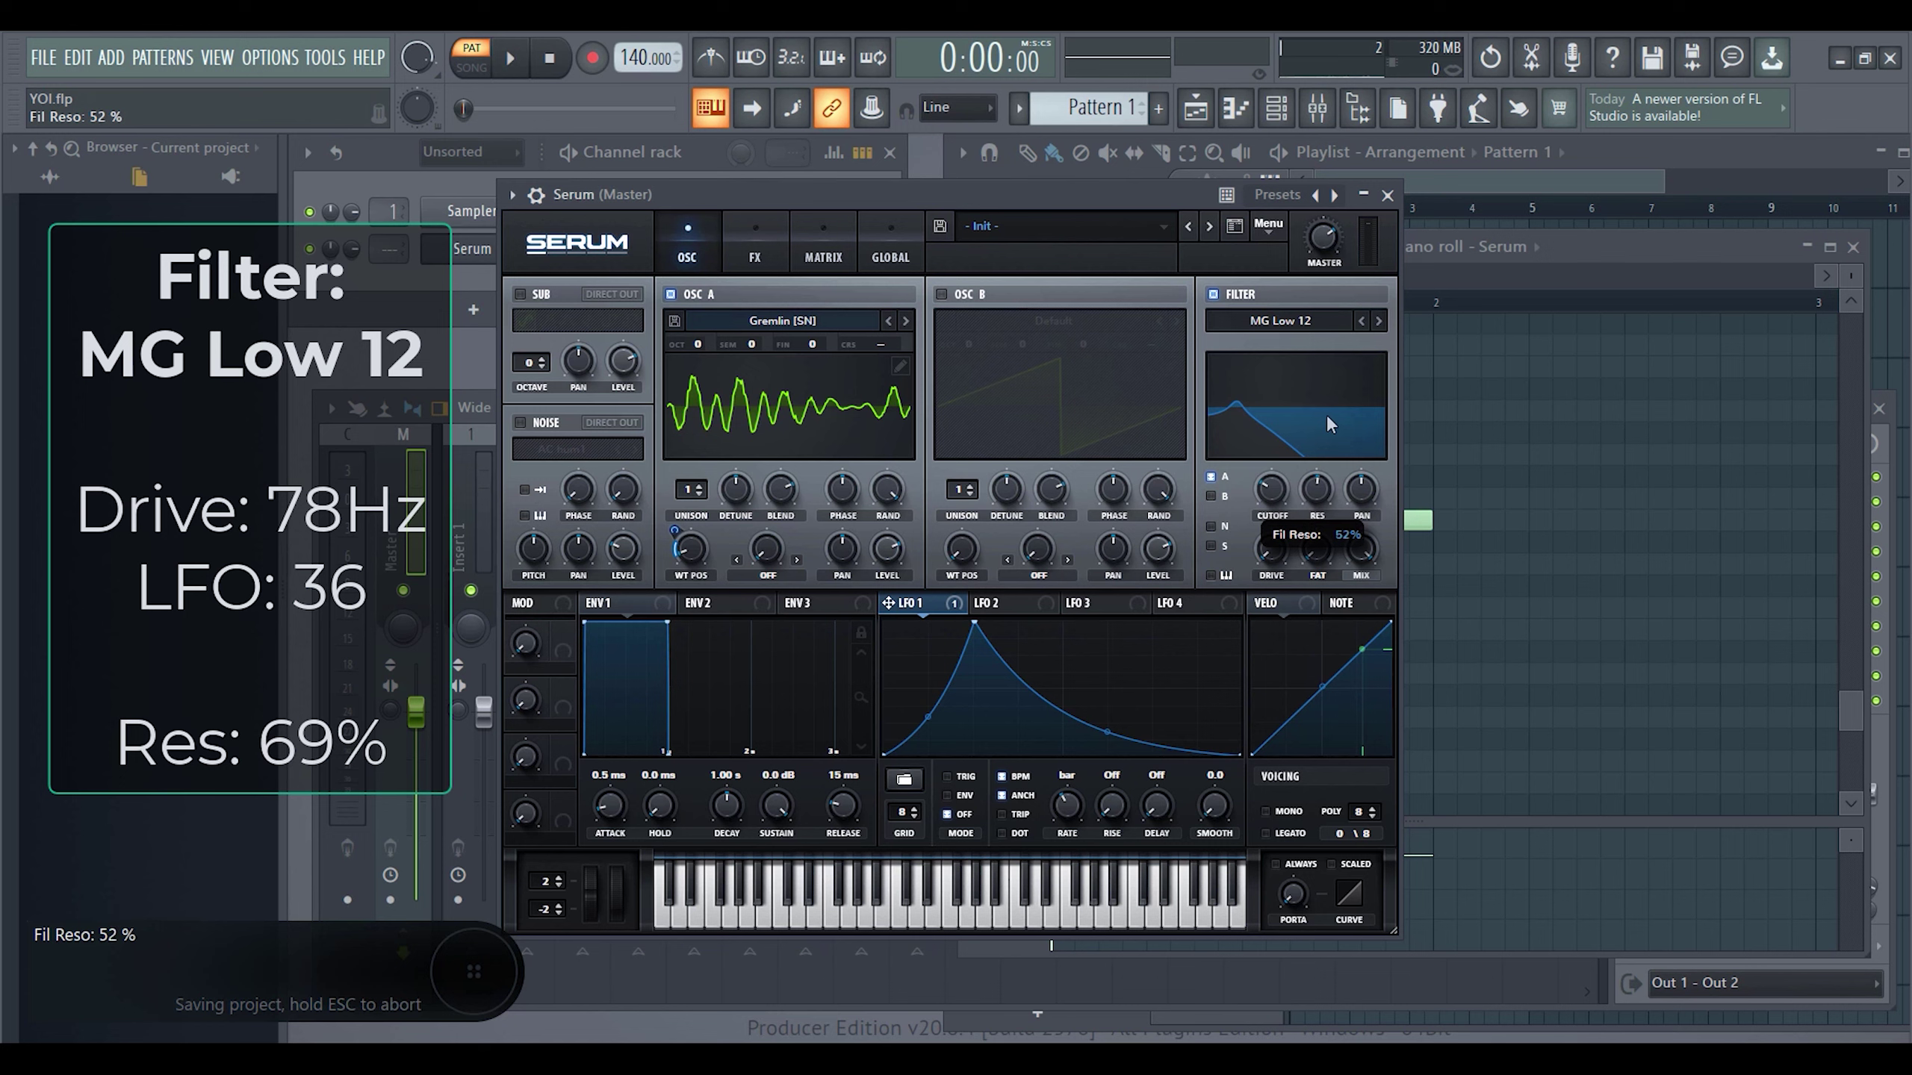
pyautogui.moveTo(1329, 404); pyautogui.dragTo(1330, 398)
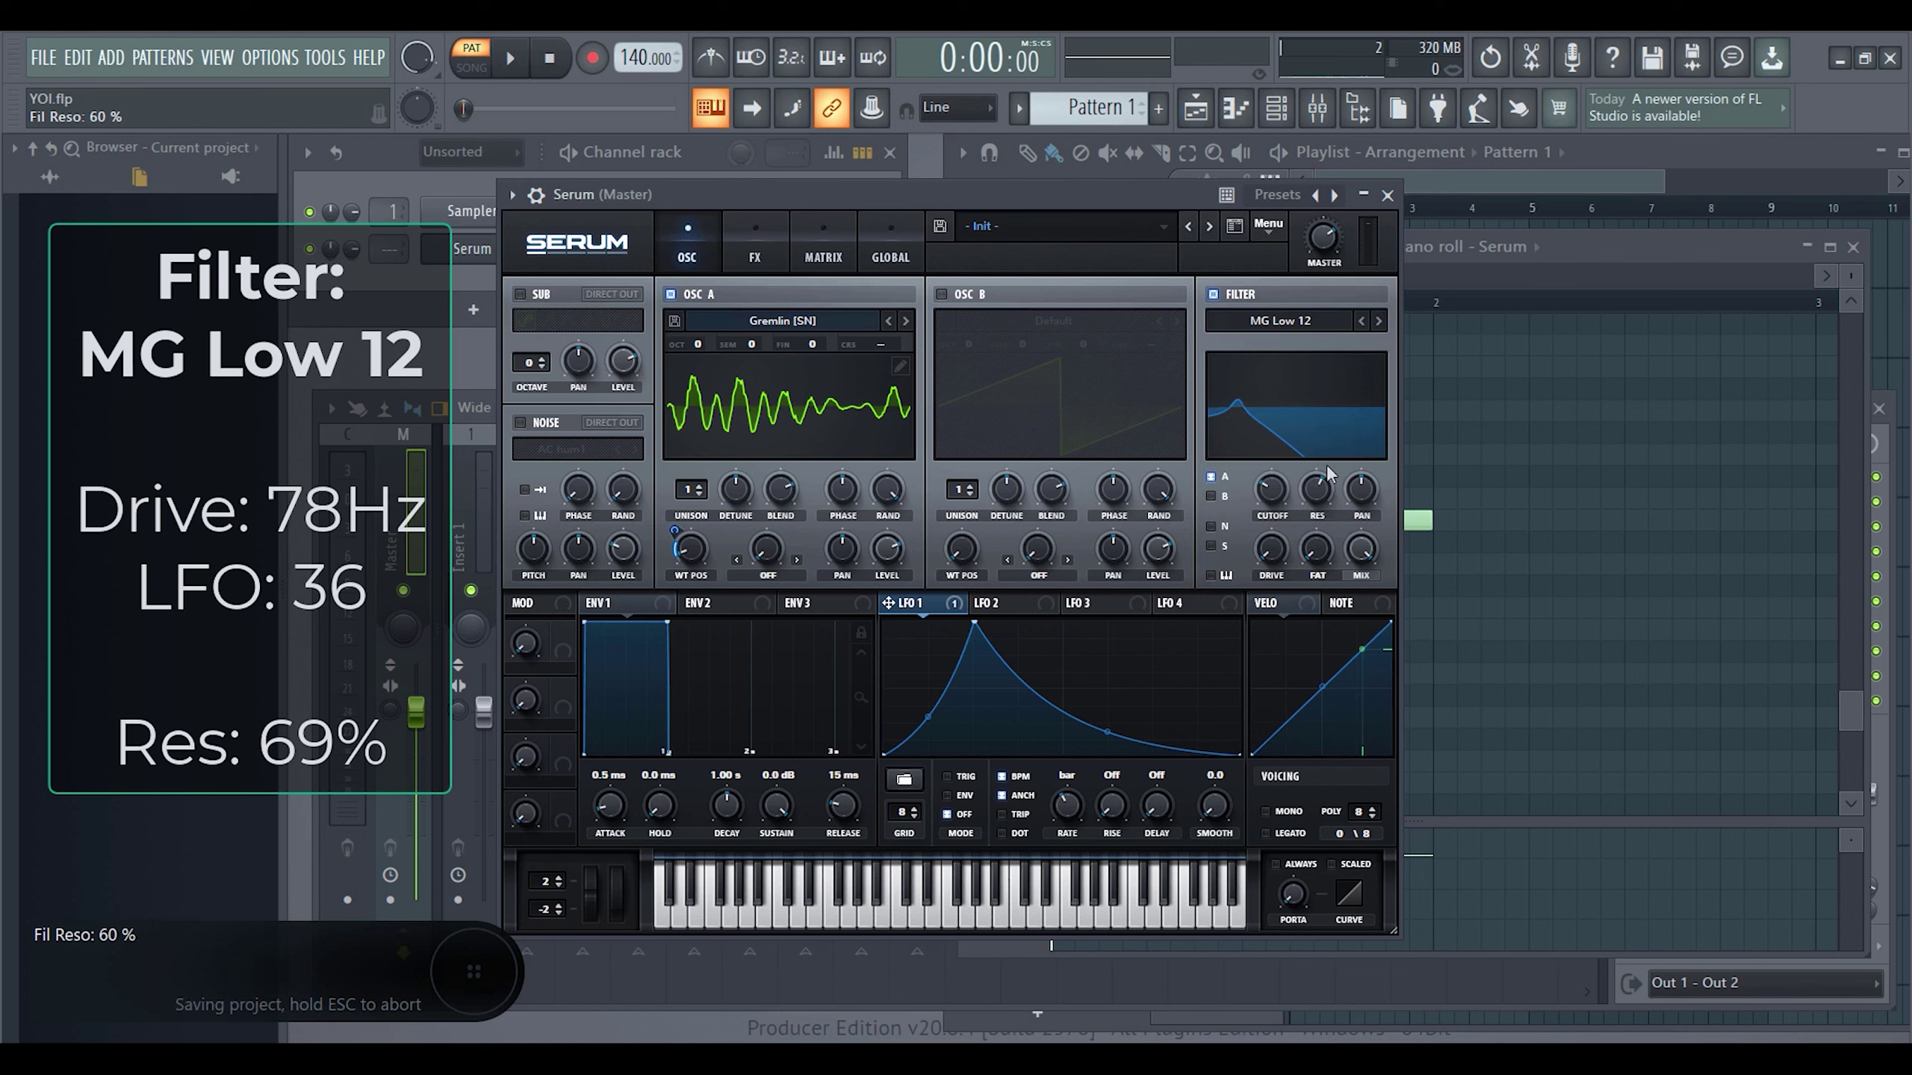
pyautogui.moveTo(1316, 490); pyautogui.dragTo(1321, 475)
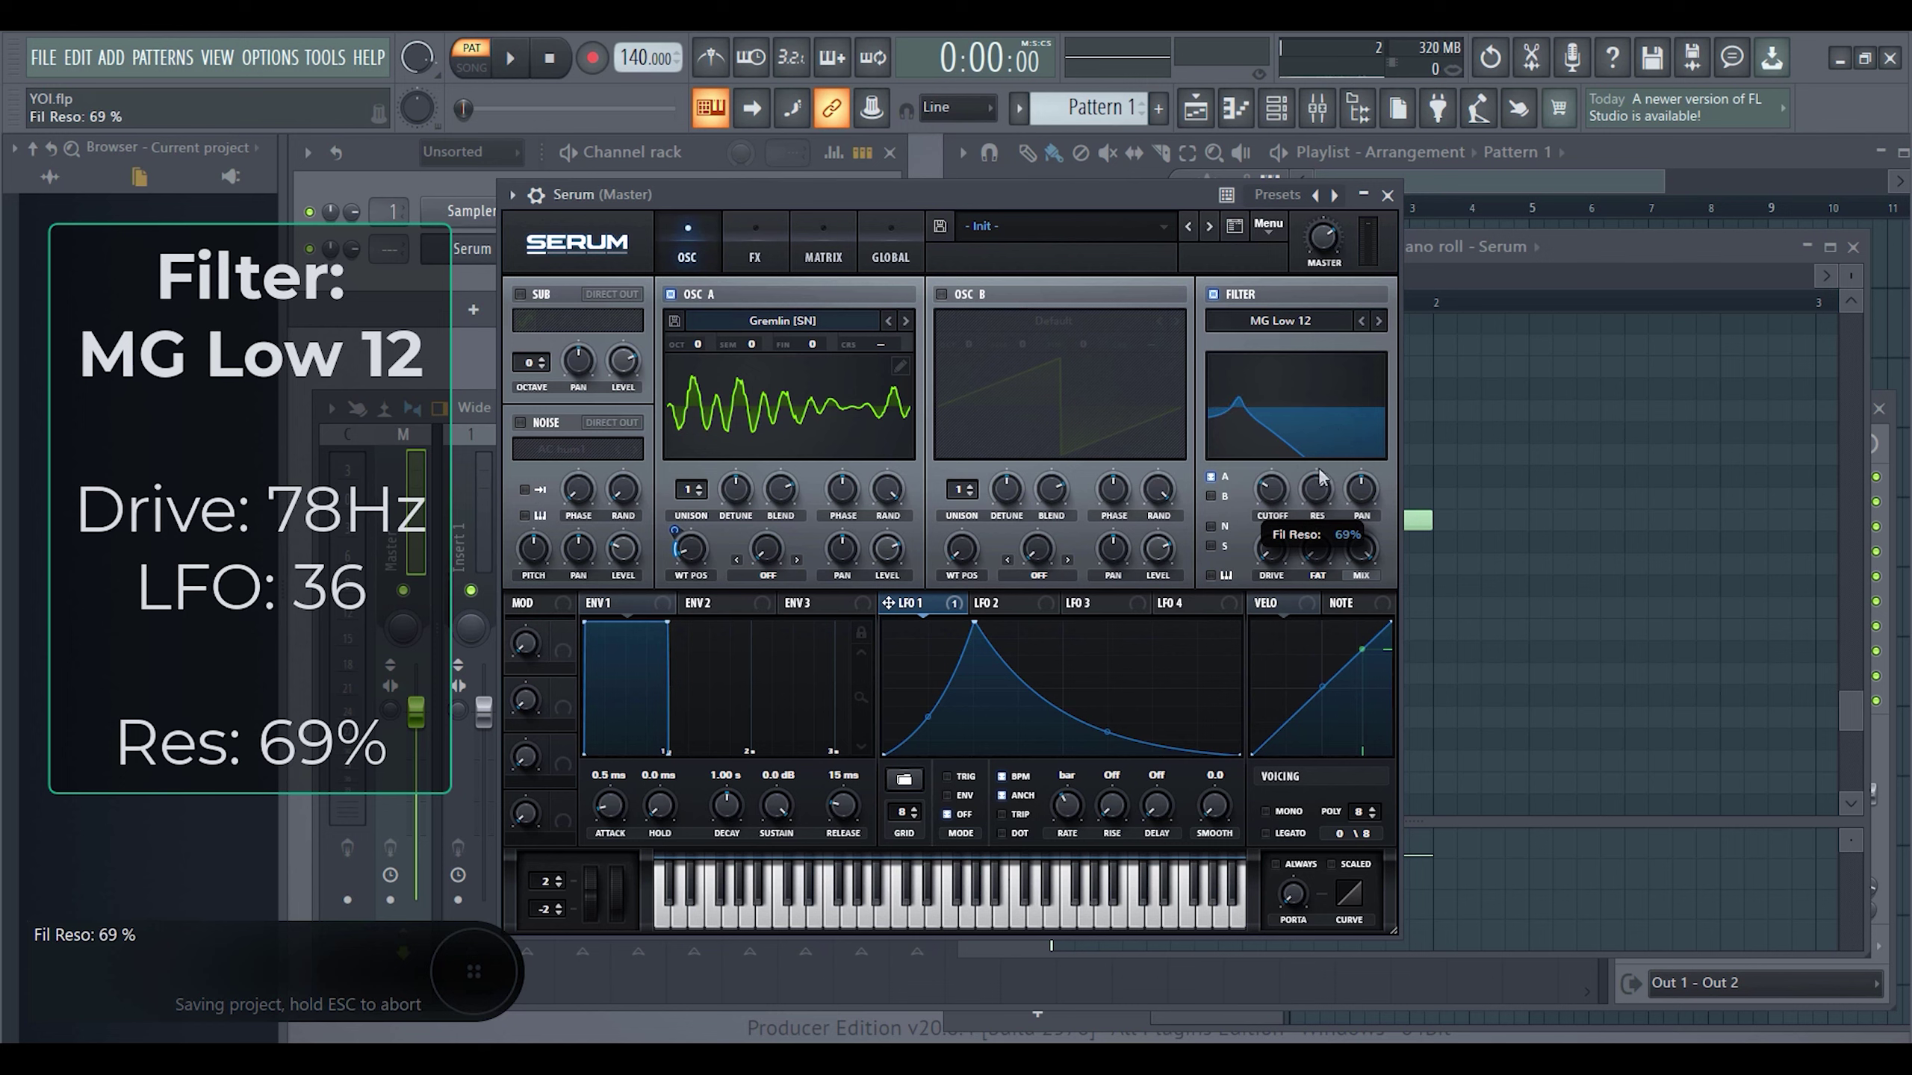
pyautogui.press('space')
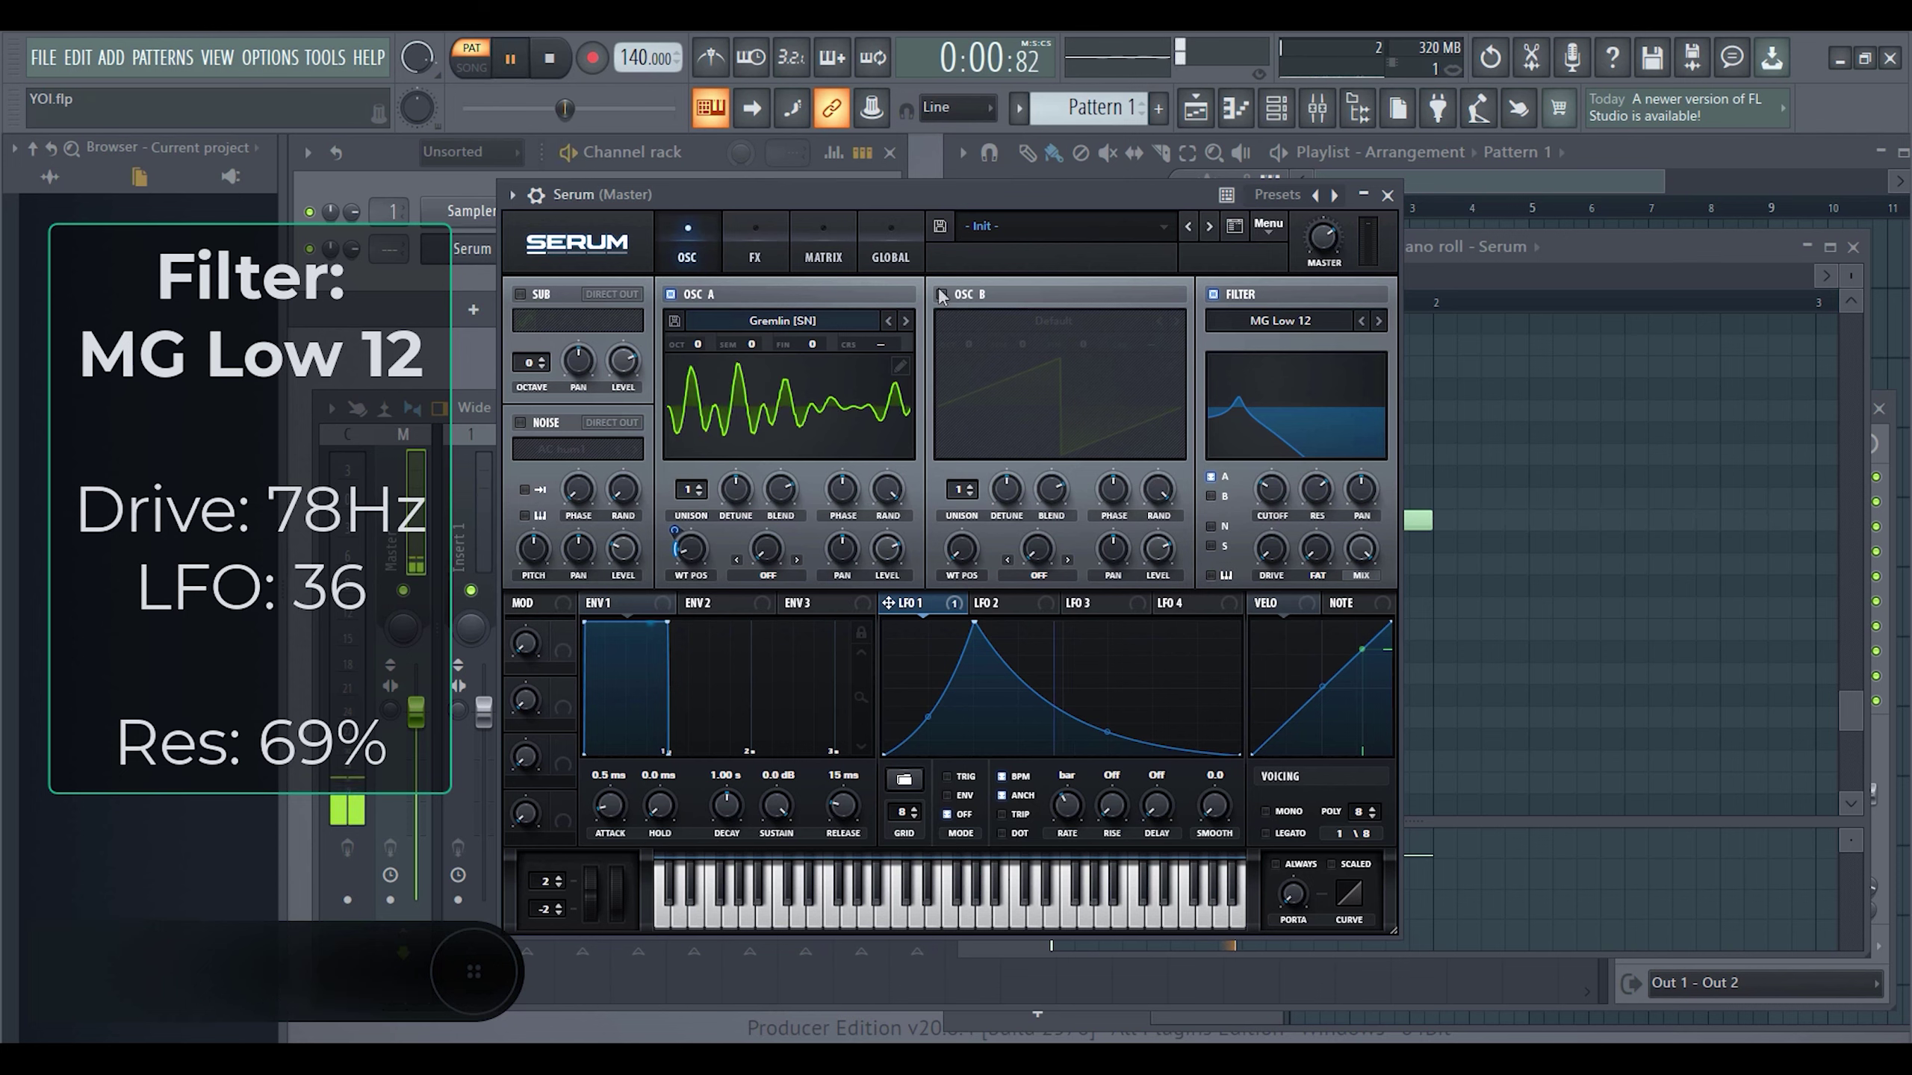
pyautogui.press('space')
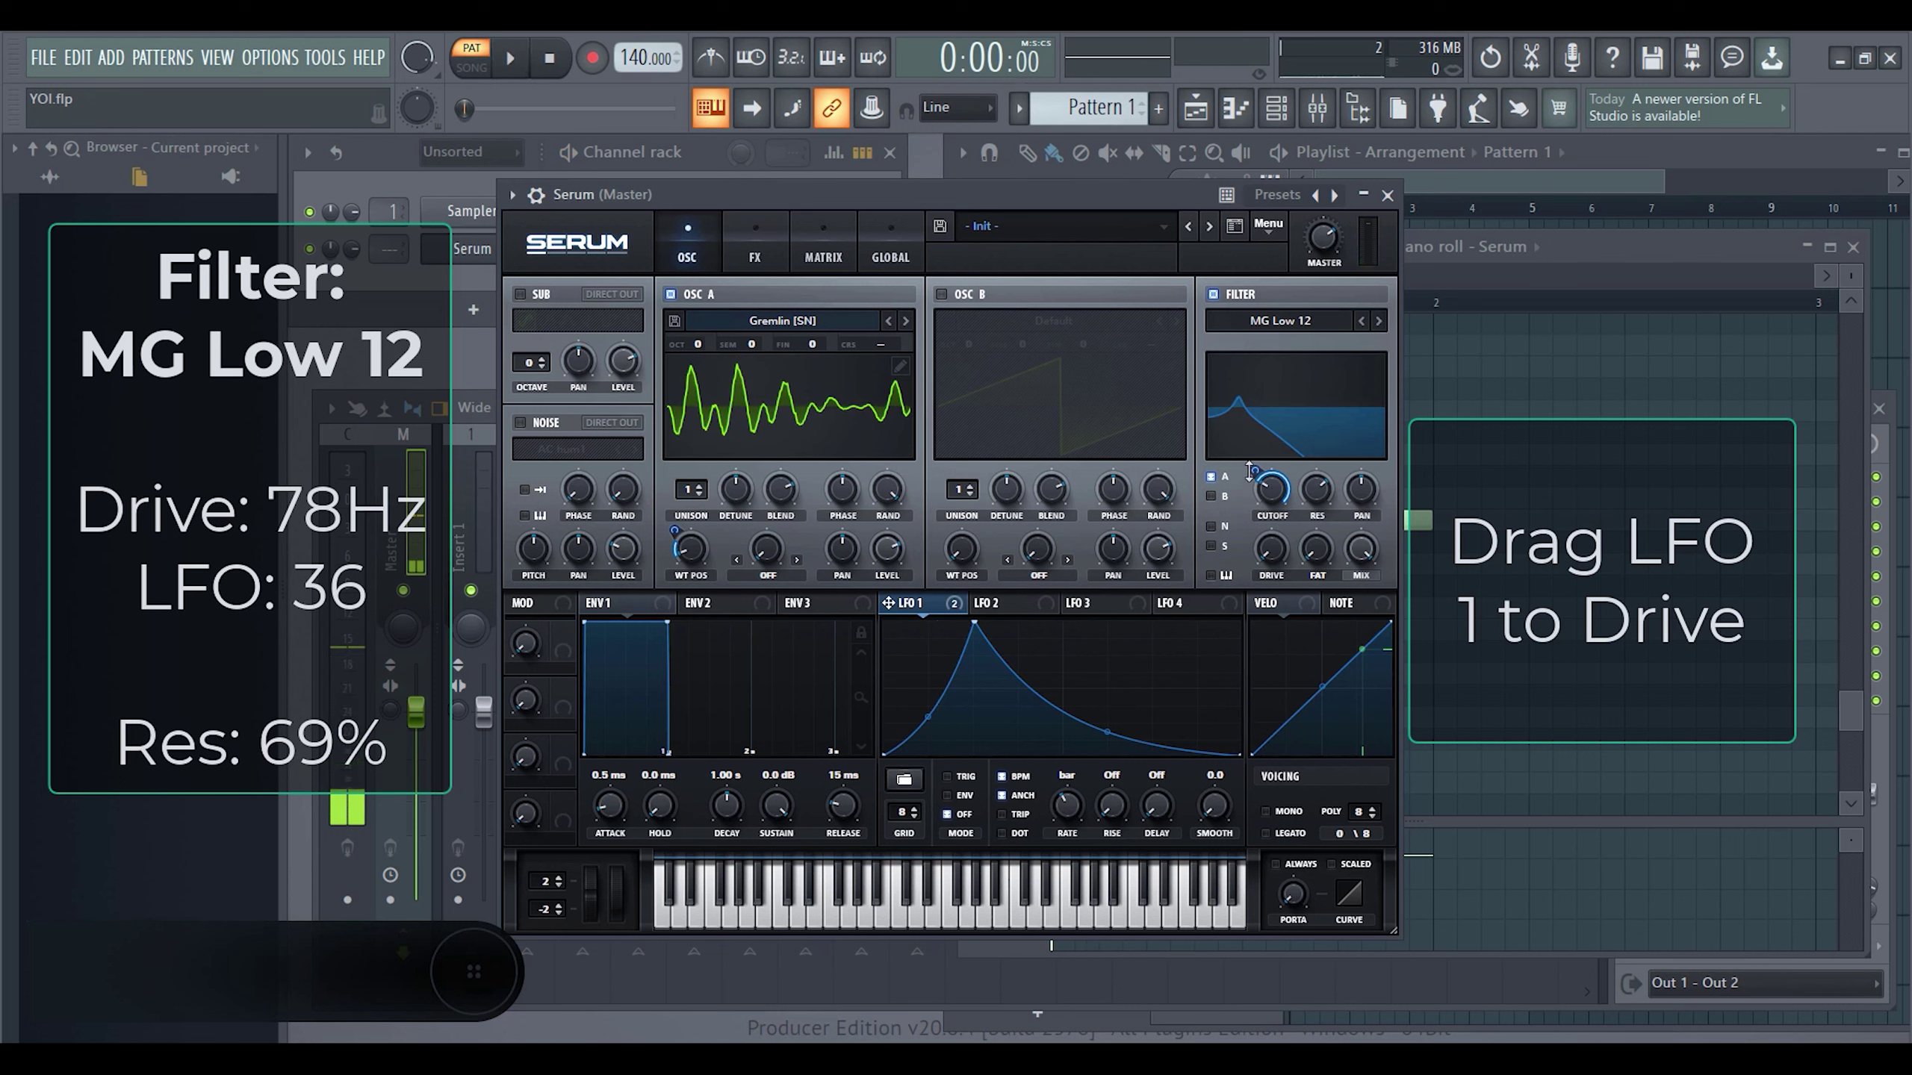
# - Assign LFO 1 to the filter cutoff at about 57 and audition the sweep
pyautogui.moveTo(888, 603); pyautogui.dragTo(1252, 484)
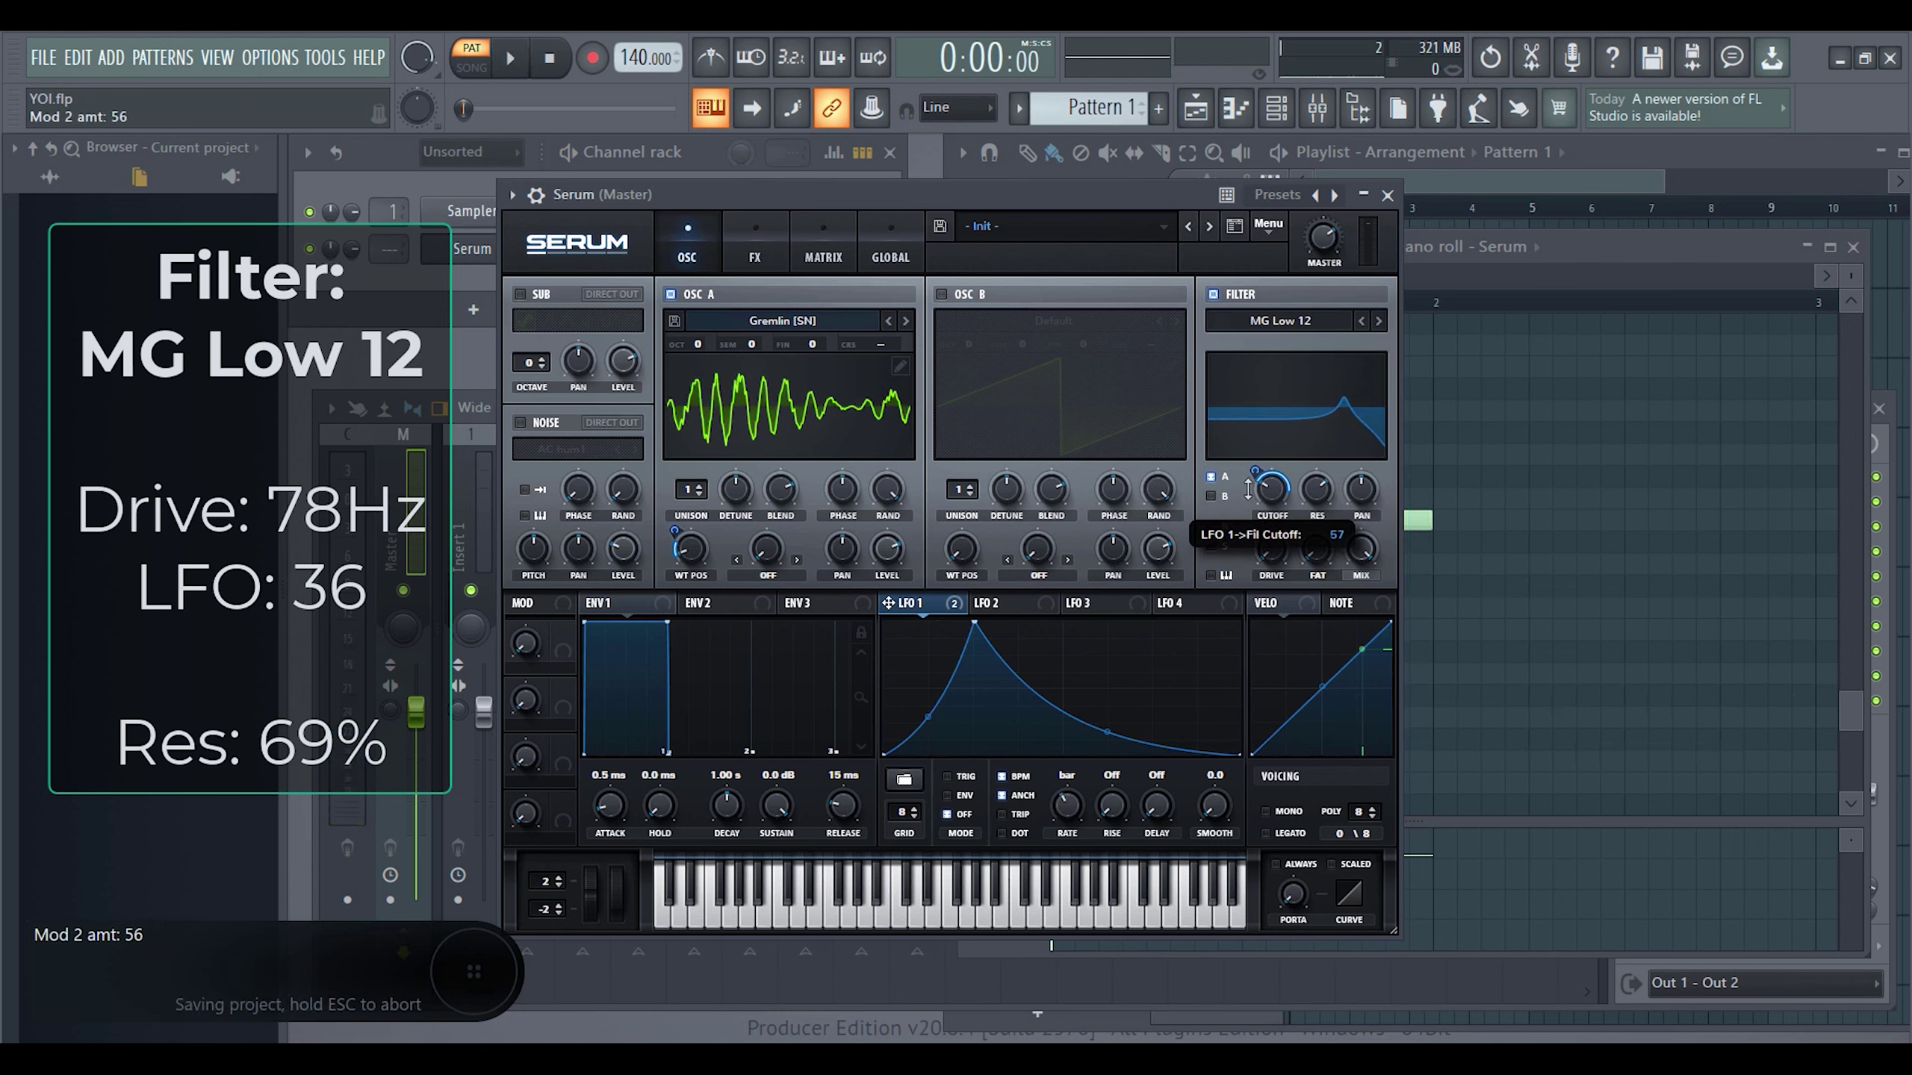
pyautogui.press('space')
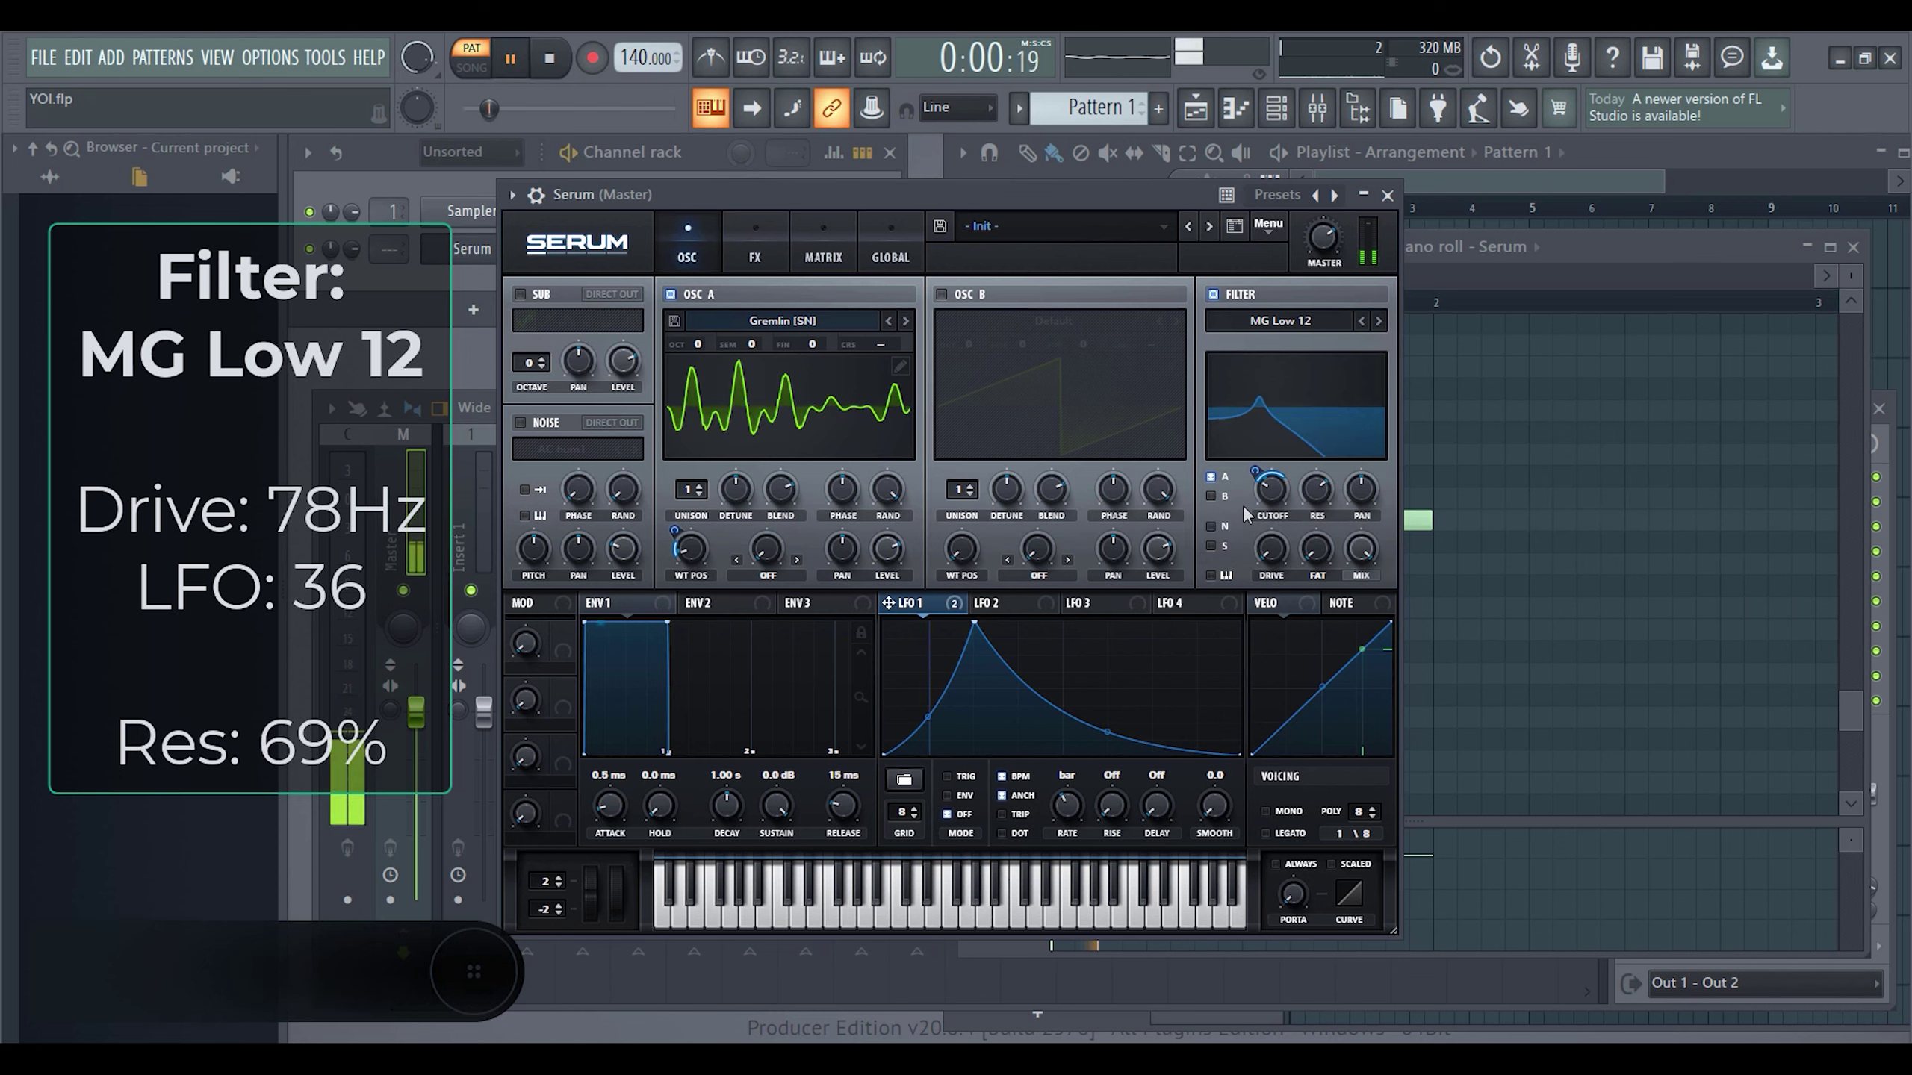
pyautogui.press('space')
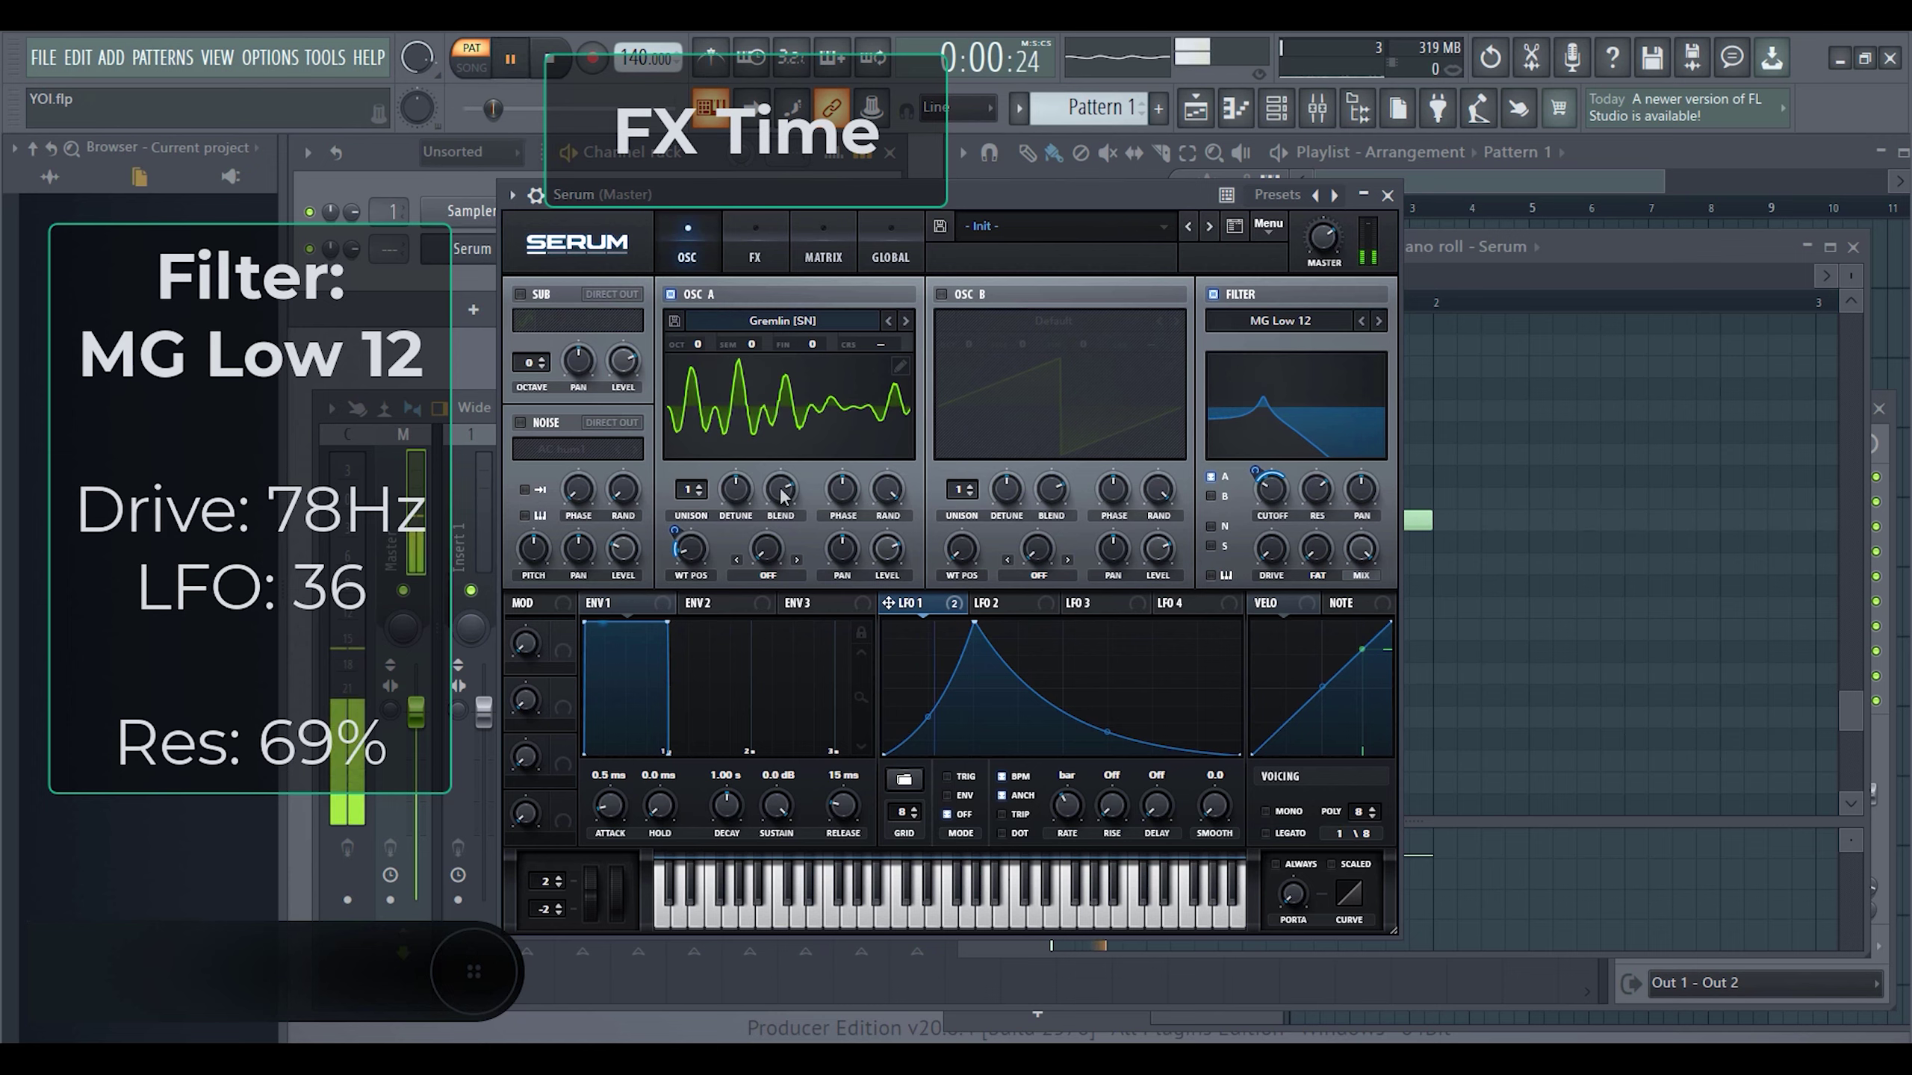
# - Turn on the Distortion effect on Serum's FX page and audition it
pyautogui.click(771, 262)
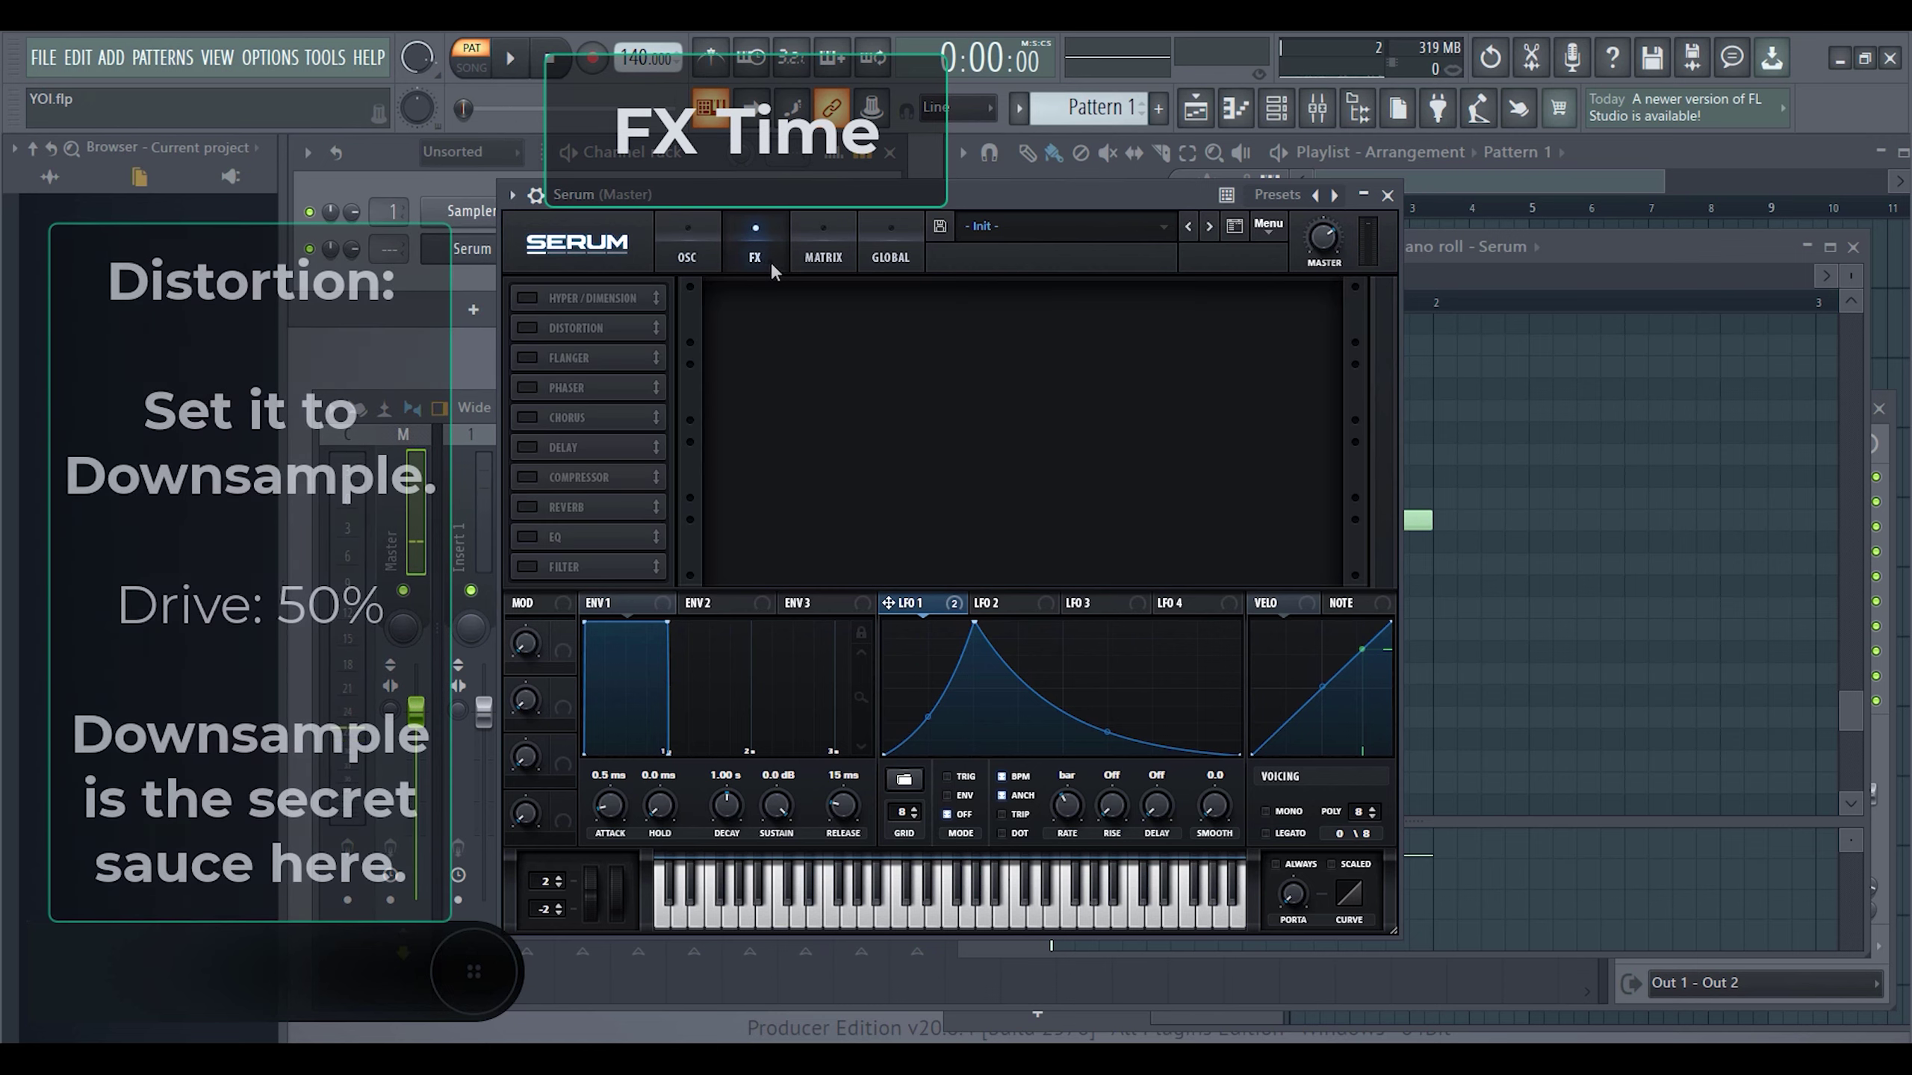
pyautogui.click(525, 328)
pyautogui.press('space')
pyautogui.press('space')
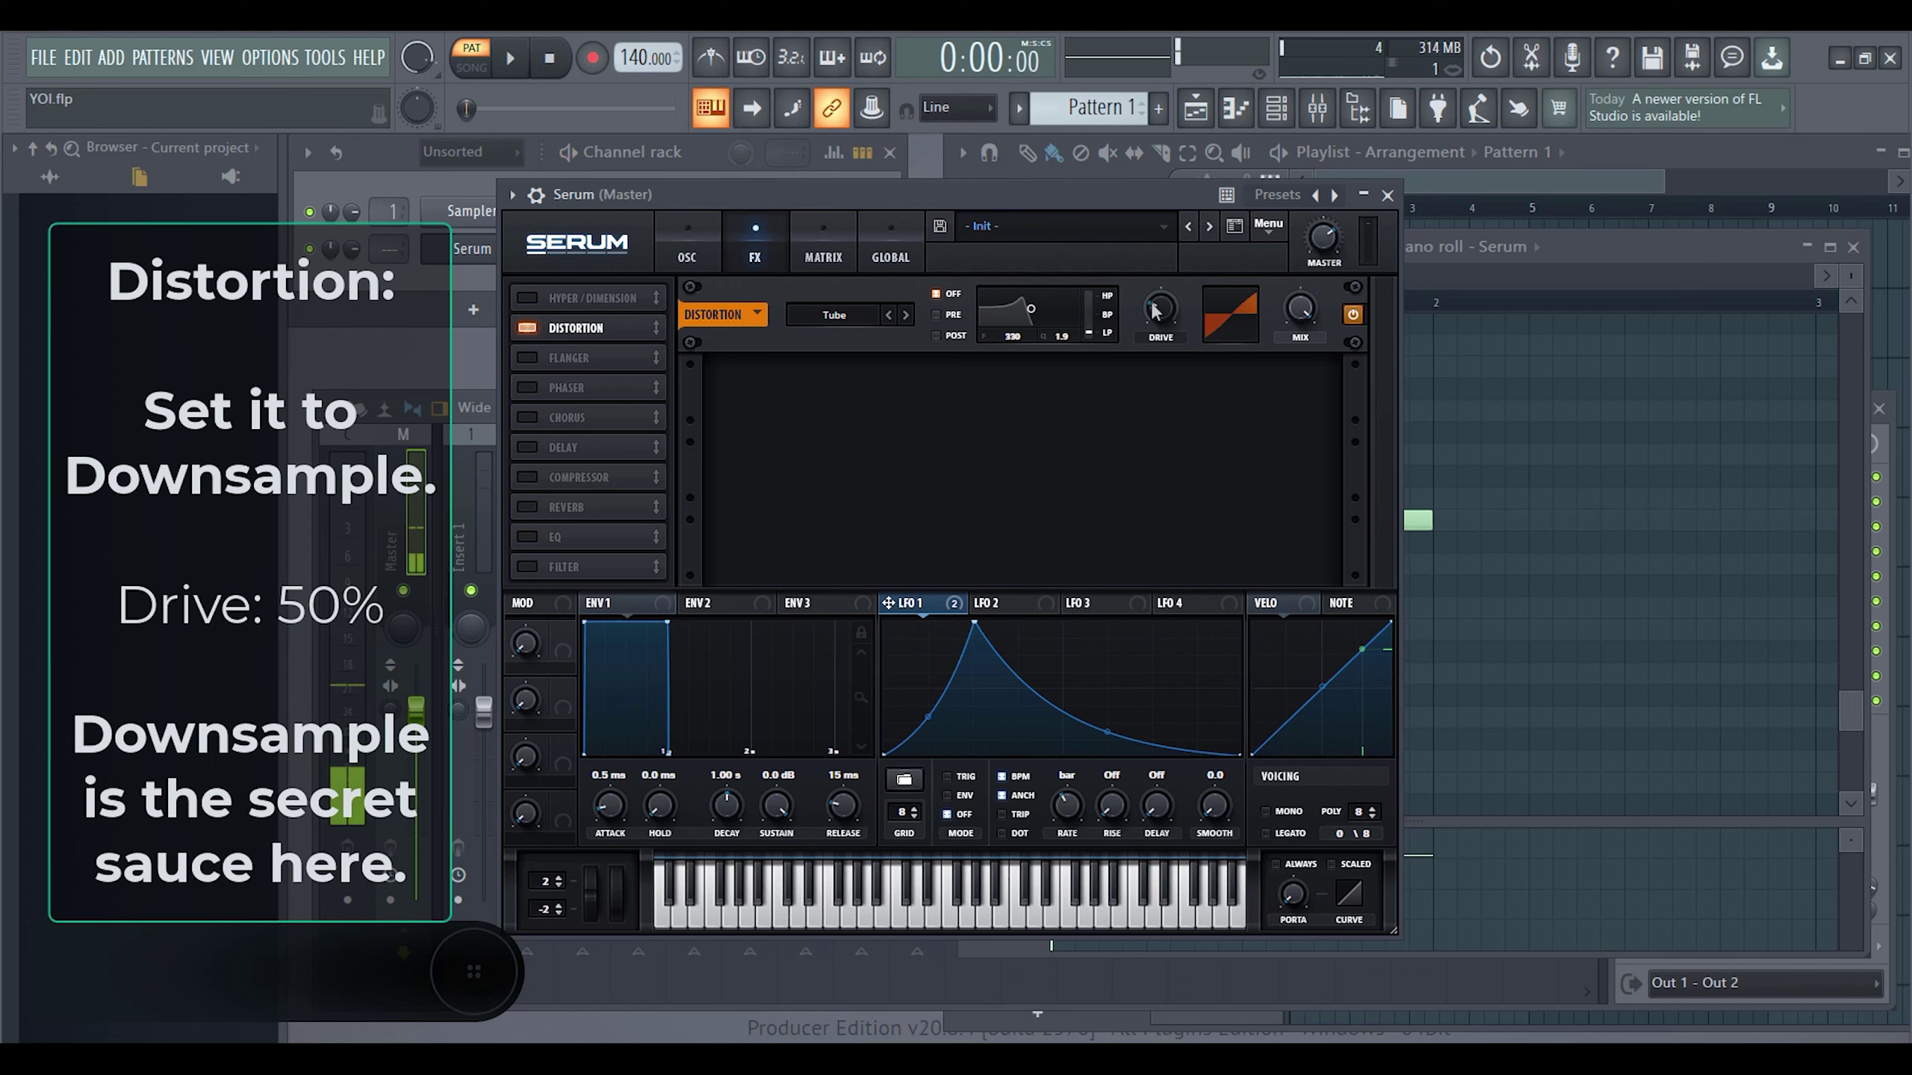
pyautogui.press('space')
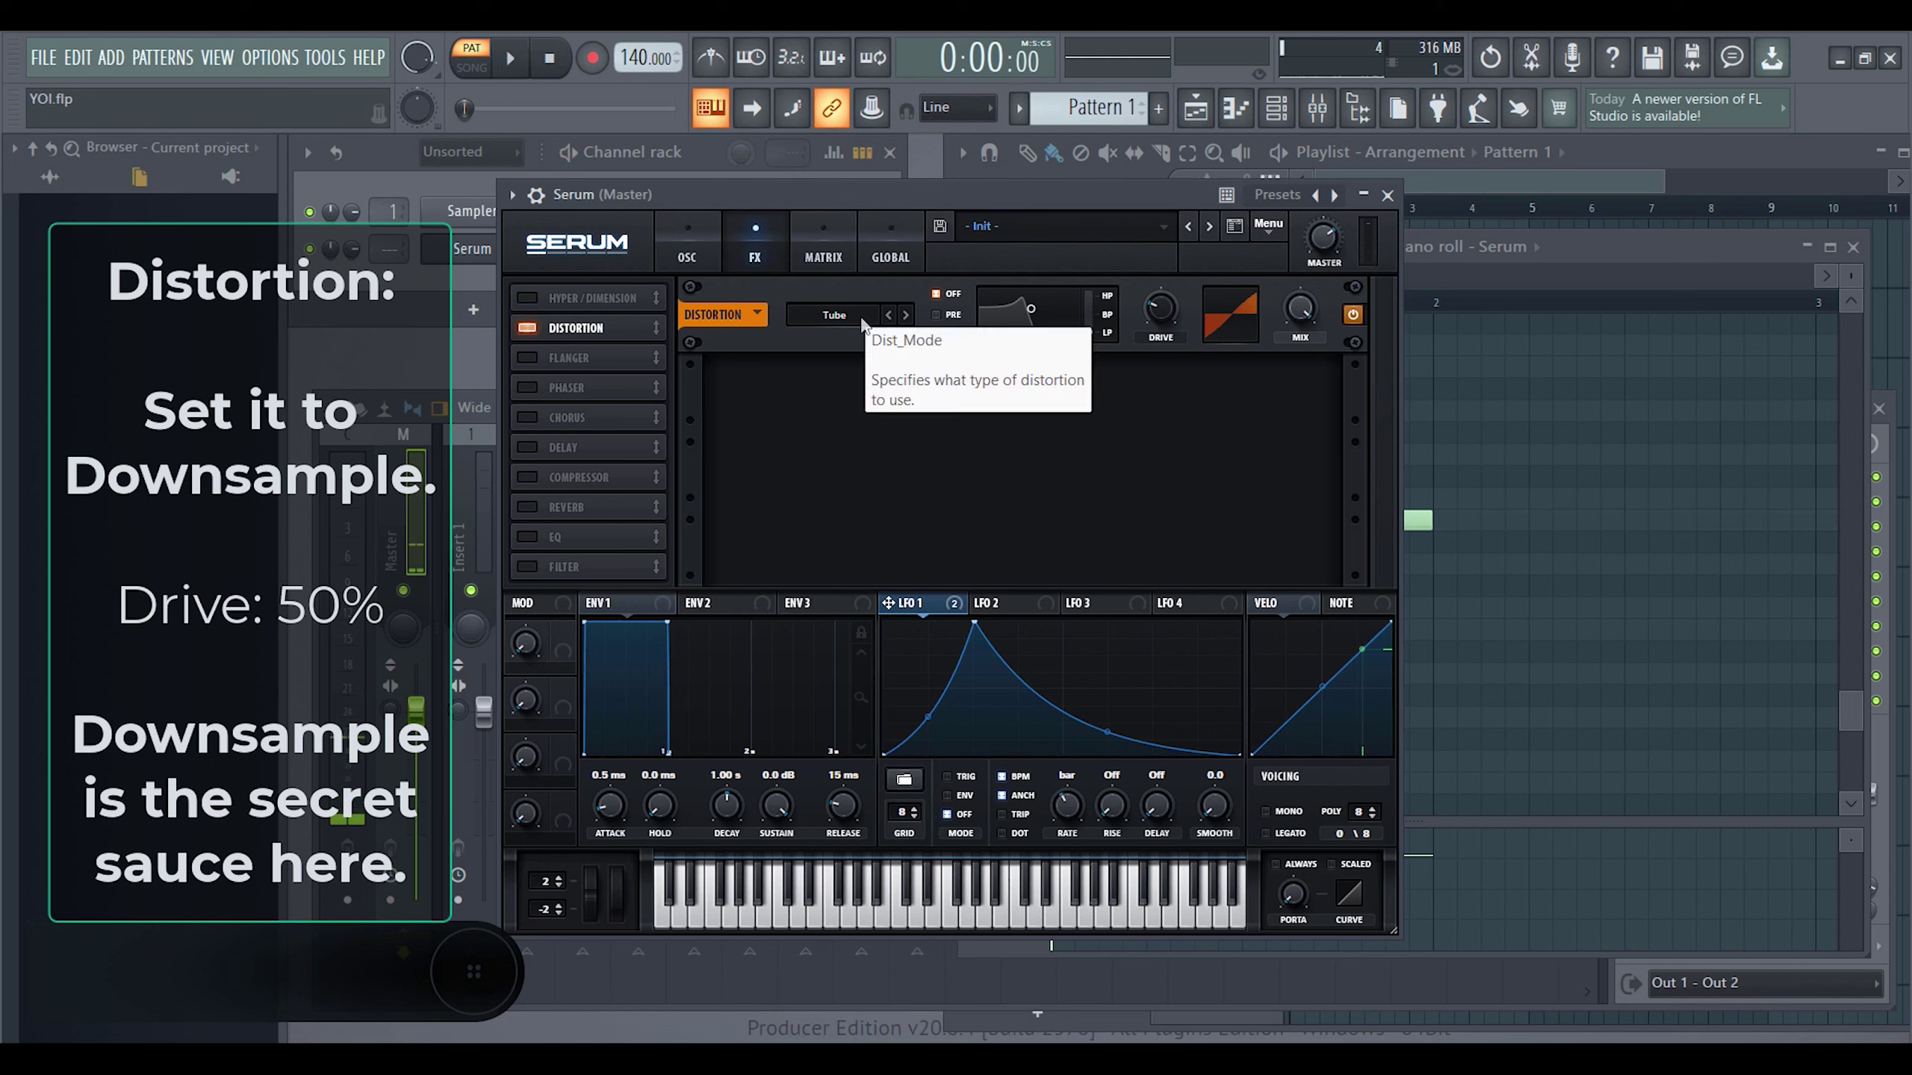
# - Set the distortion to Downsample with 50% drive while auditioning
pyautogui.click(851, 315)
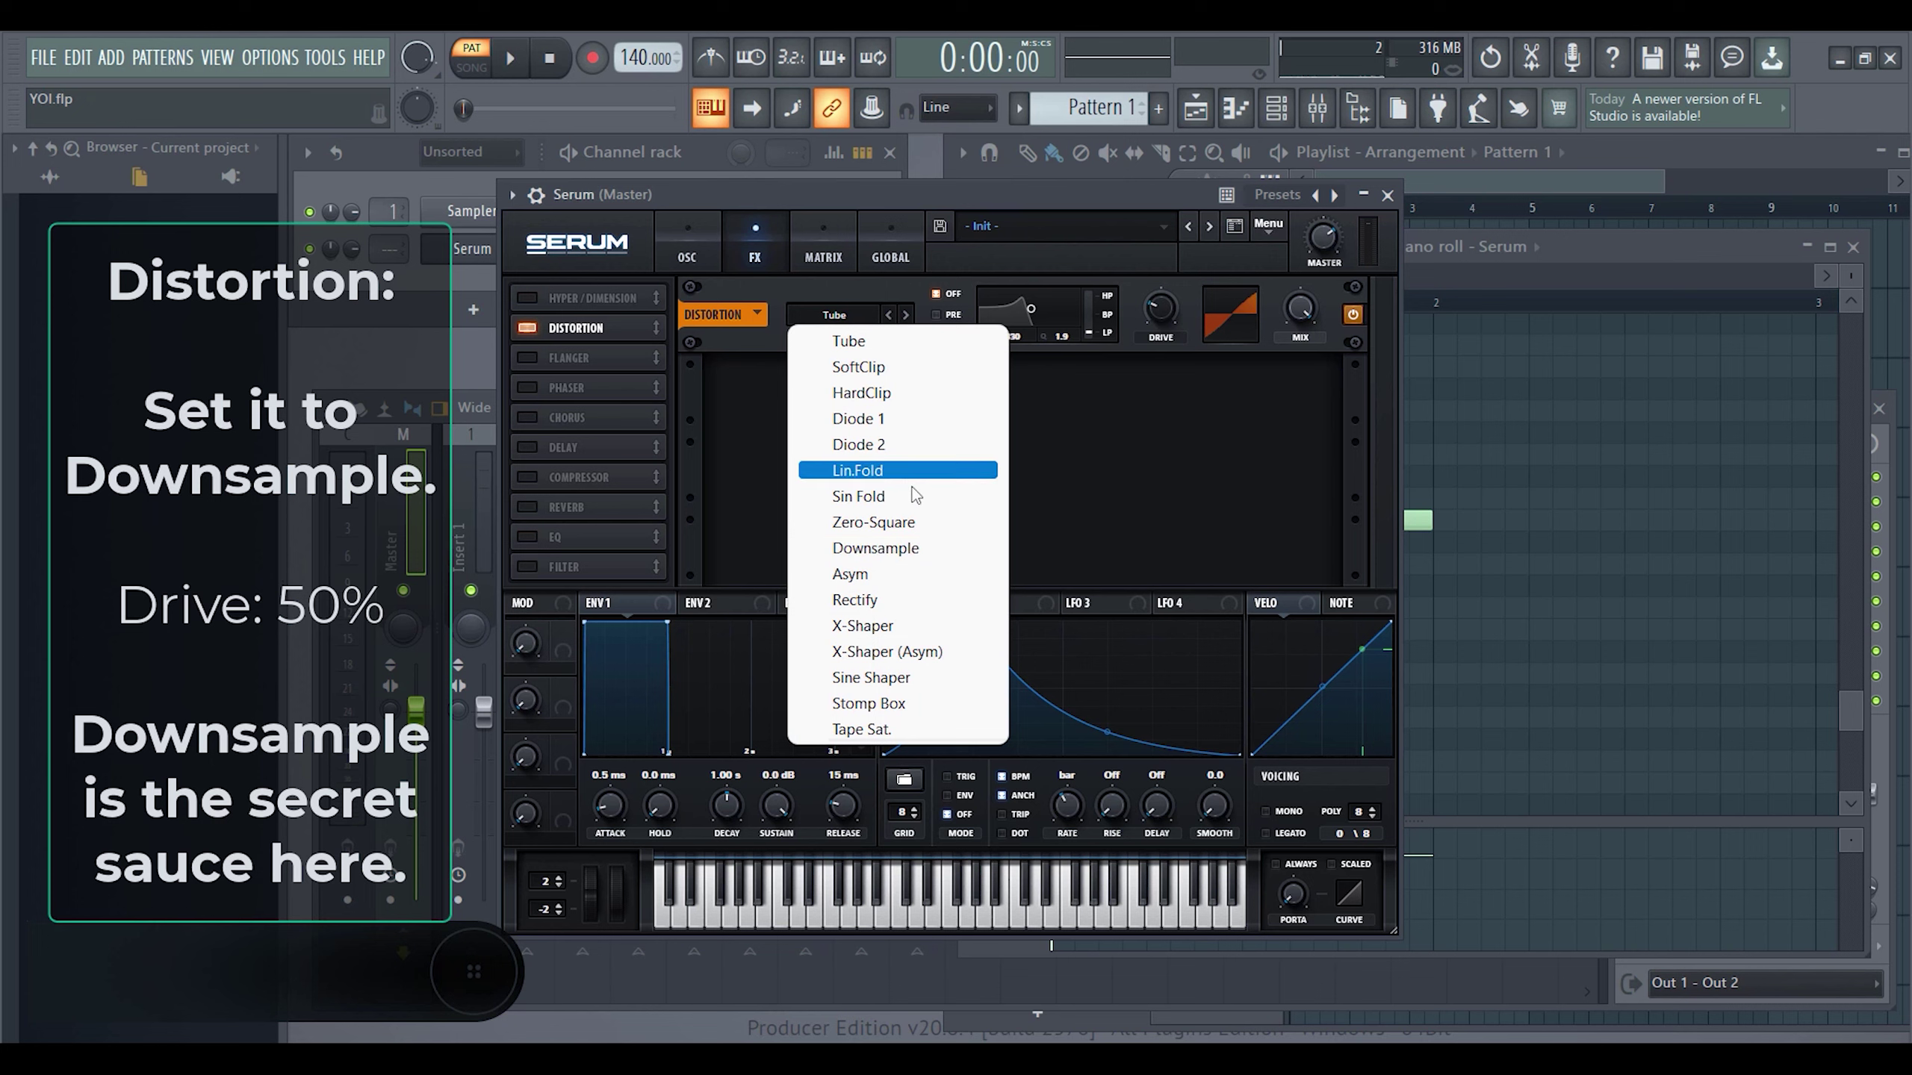
pyautogui.click(908, 548)
pyautogui.press('space')
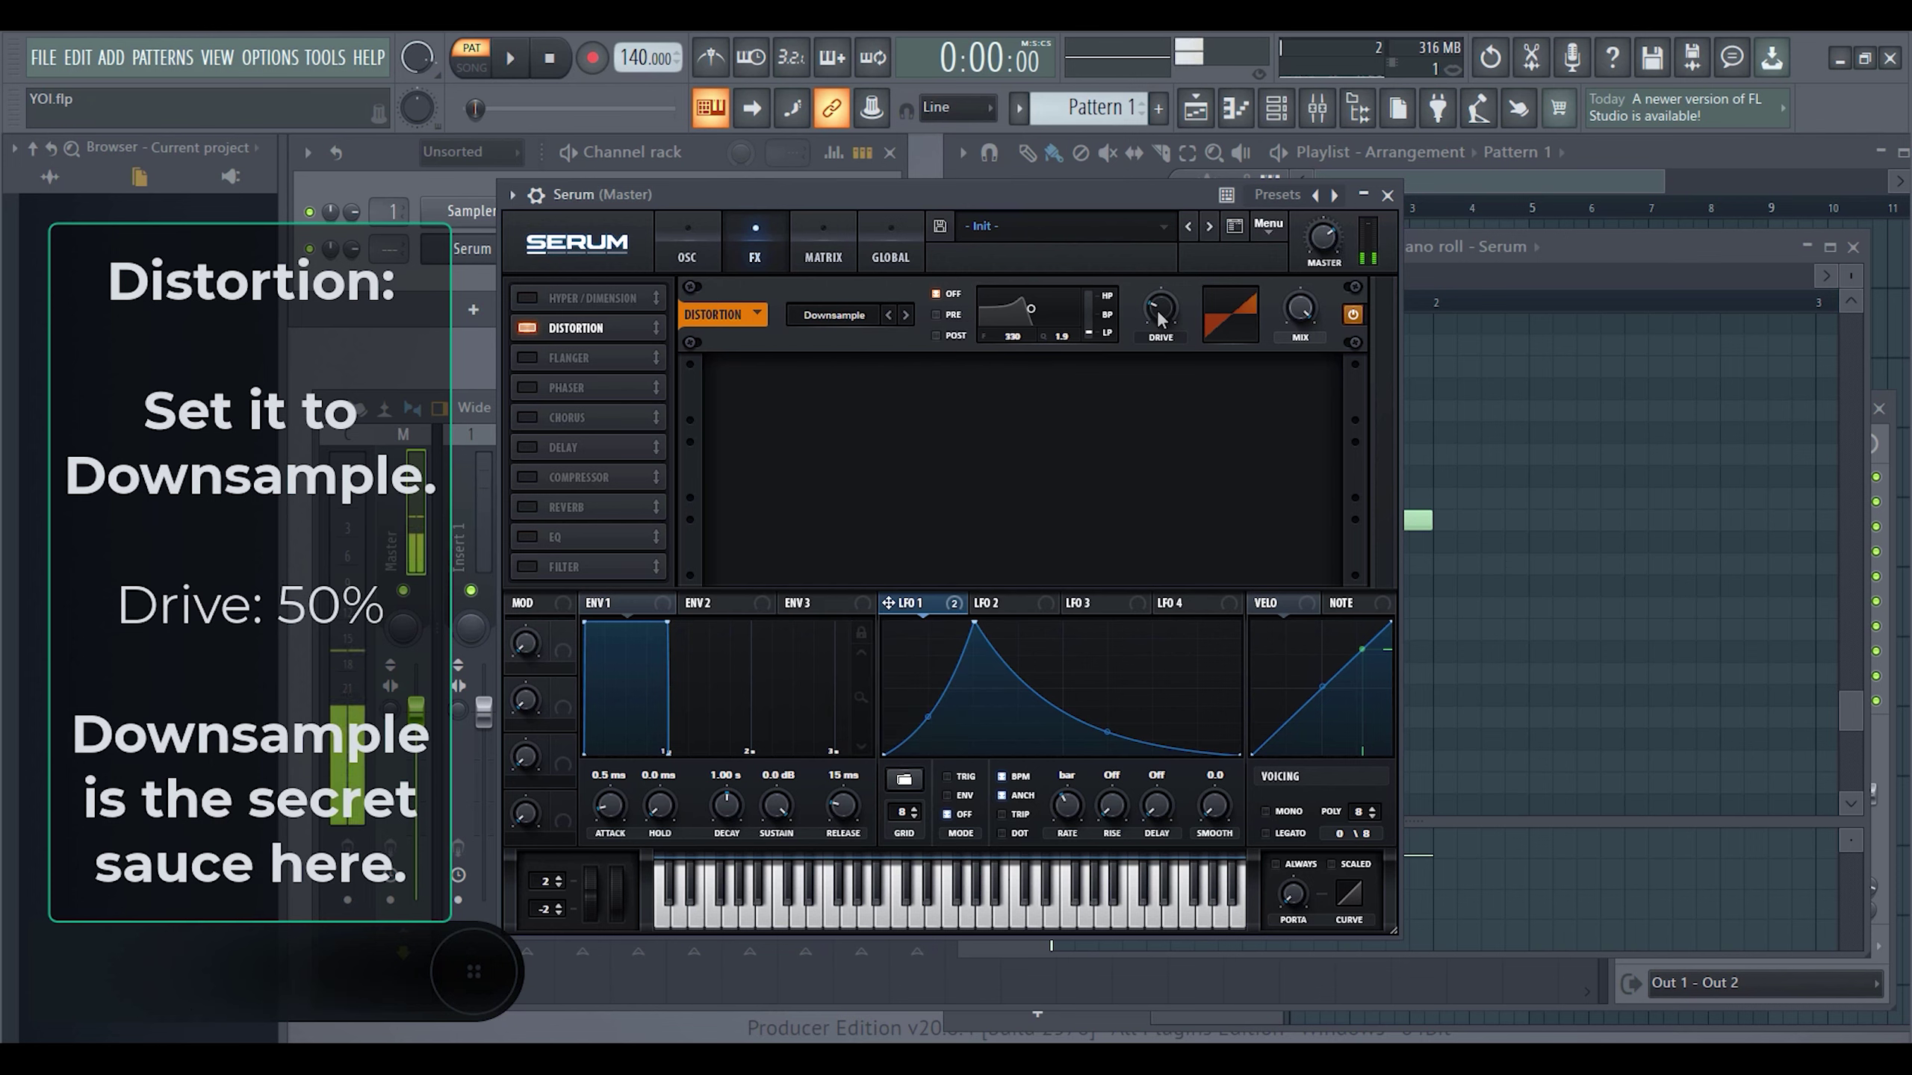
pyautogui.press('space')
pyautogui.moveTo(1160, 318)
pyautogui.mouseDown()
pyautogui.moveTo(1177, 275)
pyautogui.moveTo(1177, 292)
pyautogui.mouseUp()
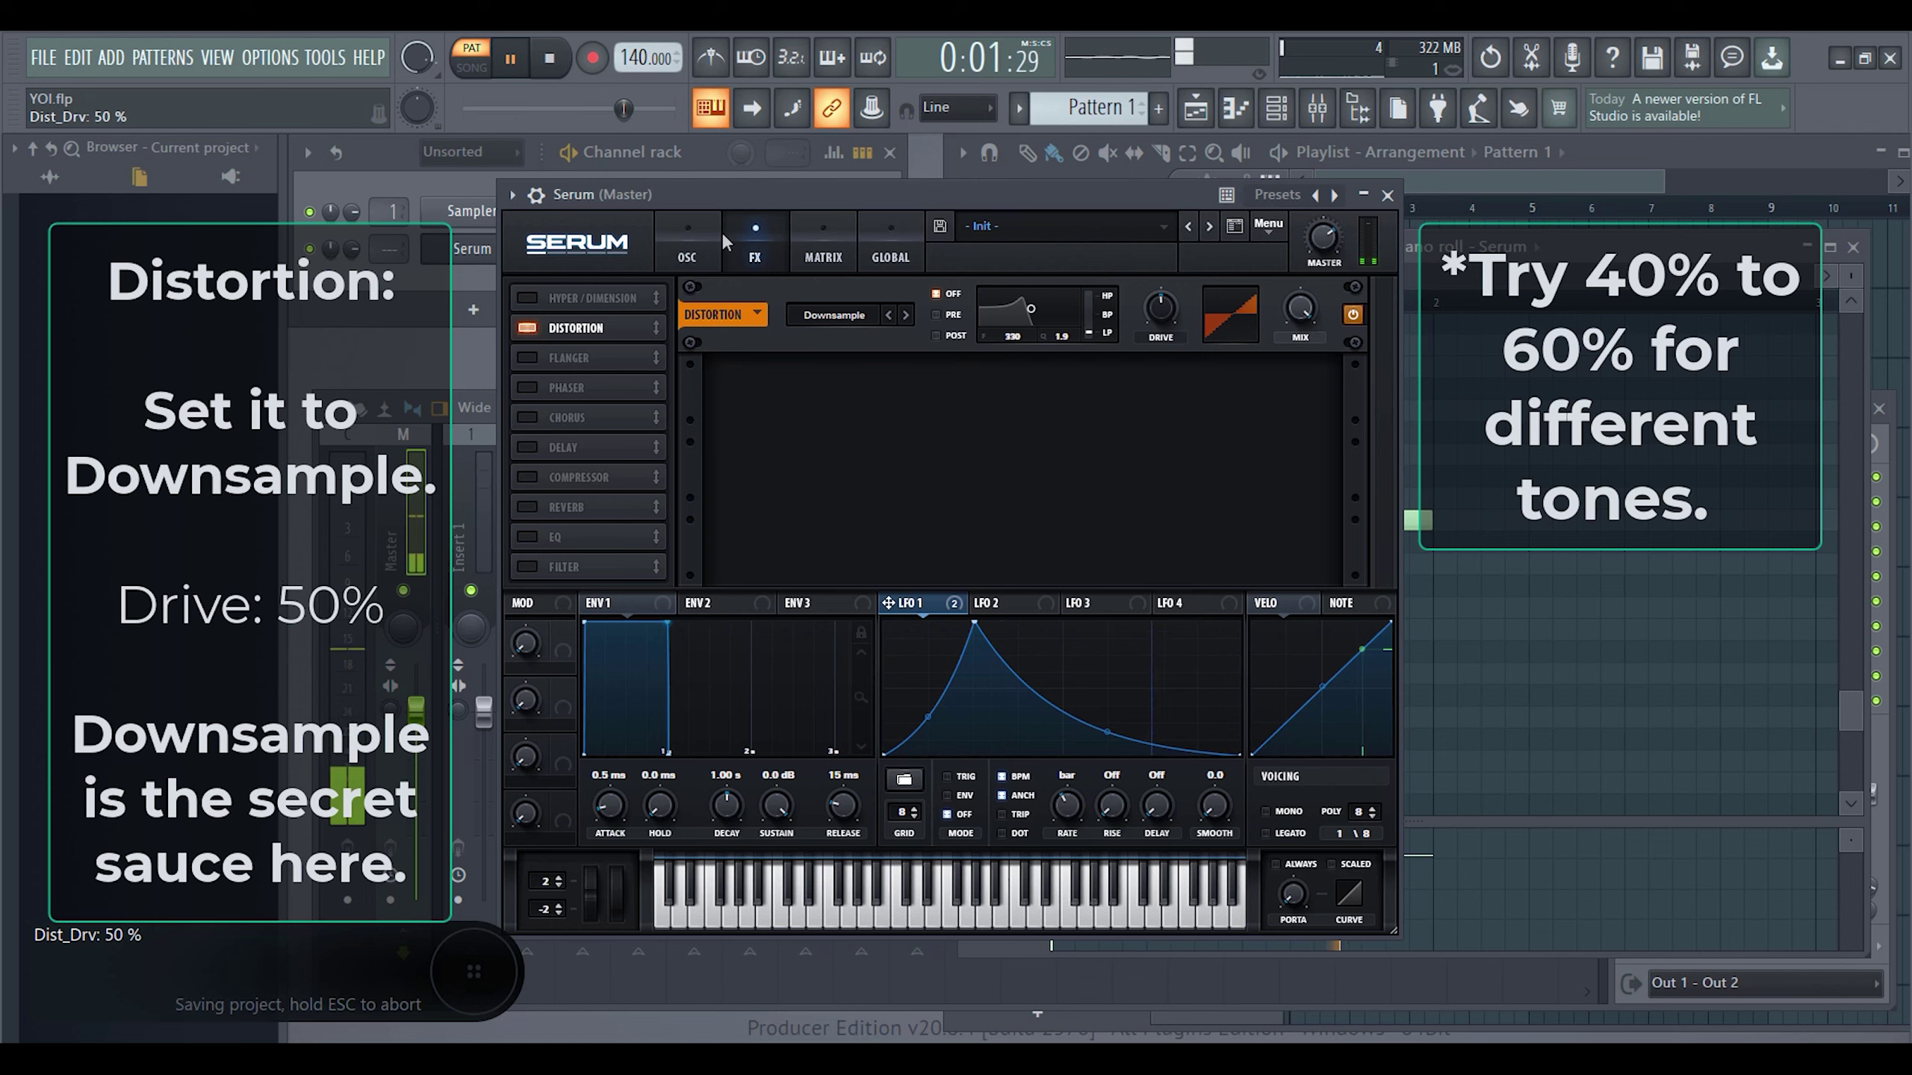
pyautogui.press('space')
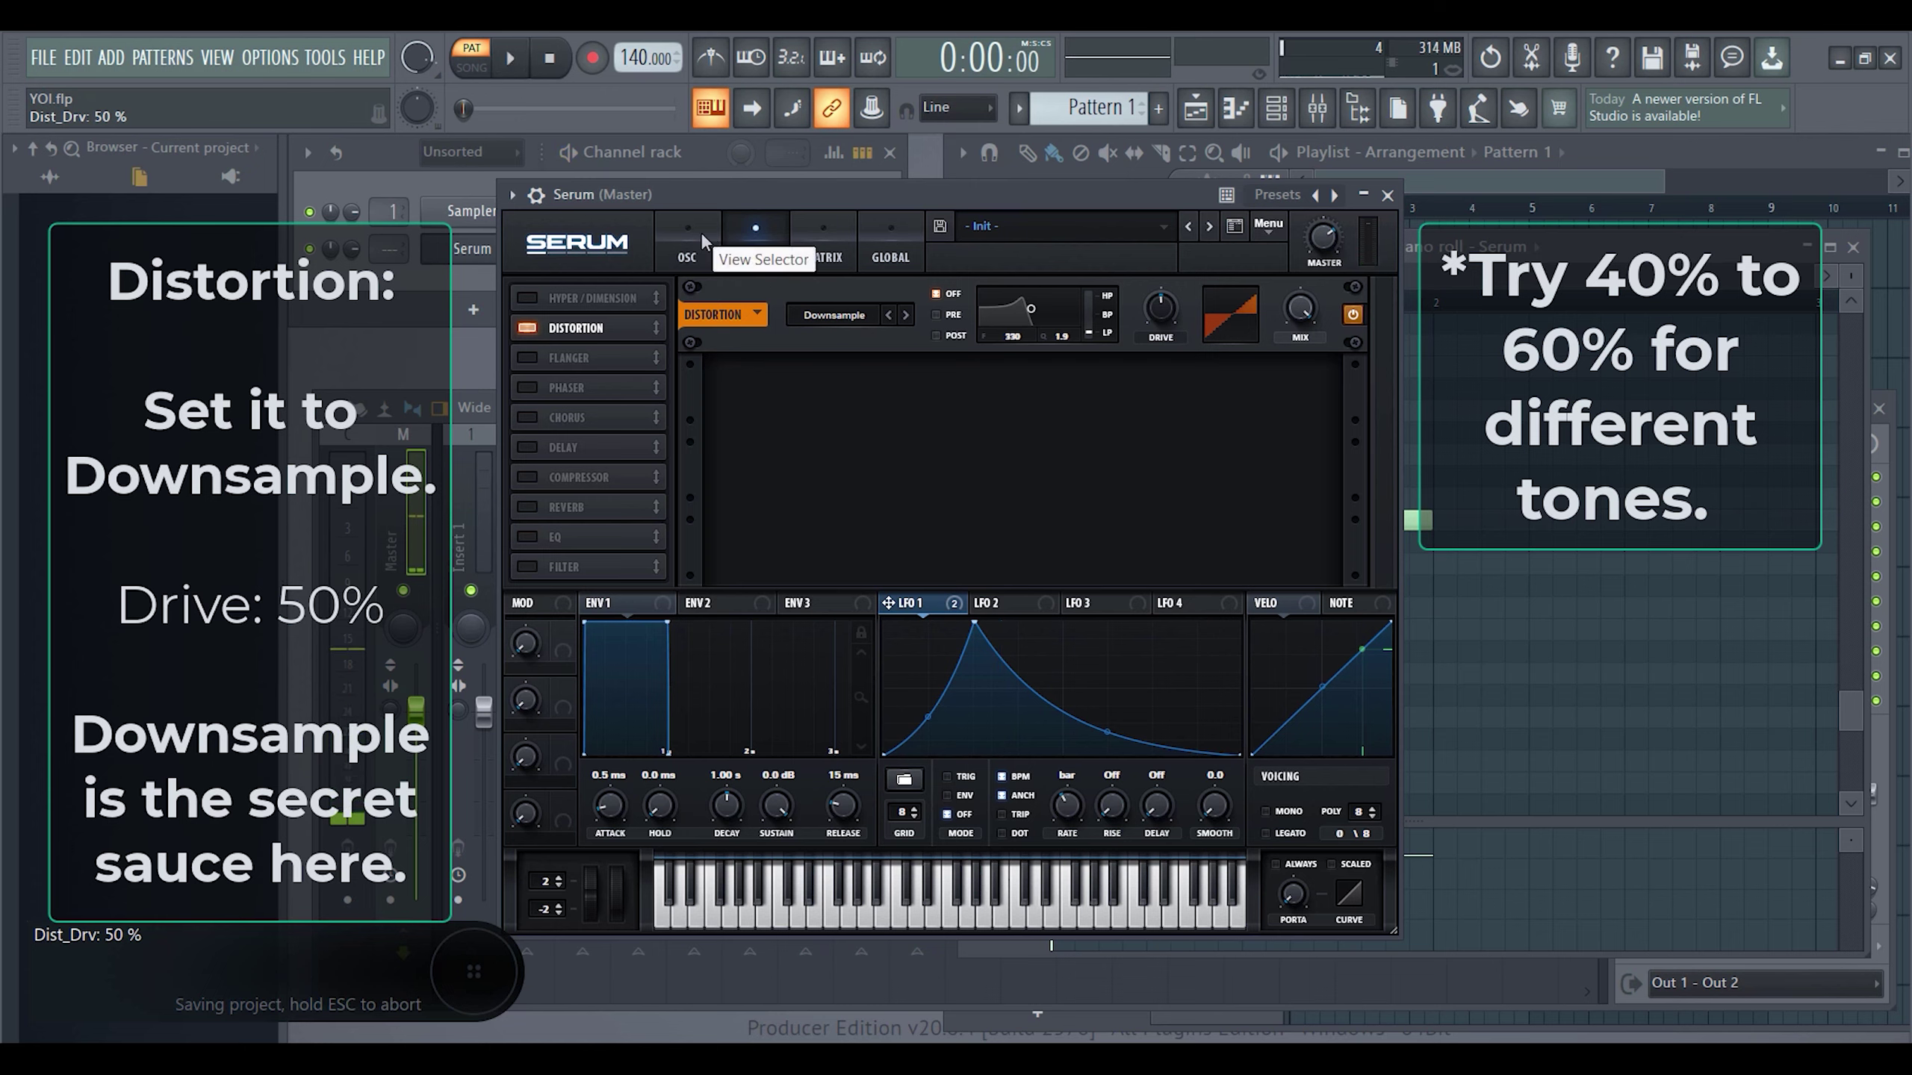
pyautogui.click(691, 246)
pyautogui.click(743, 235)
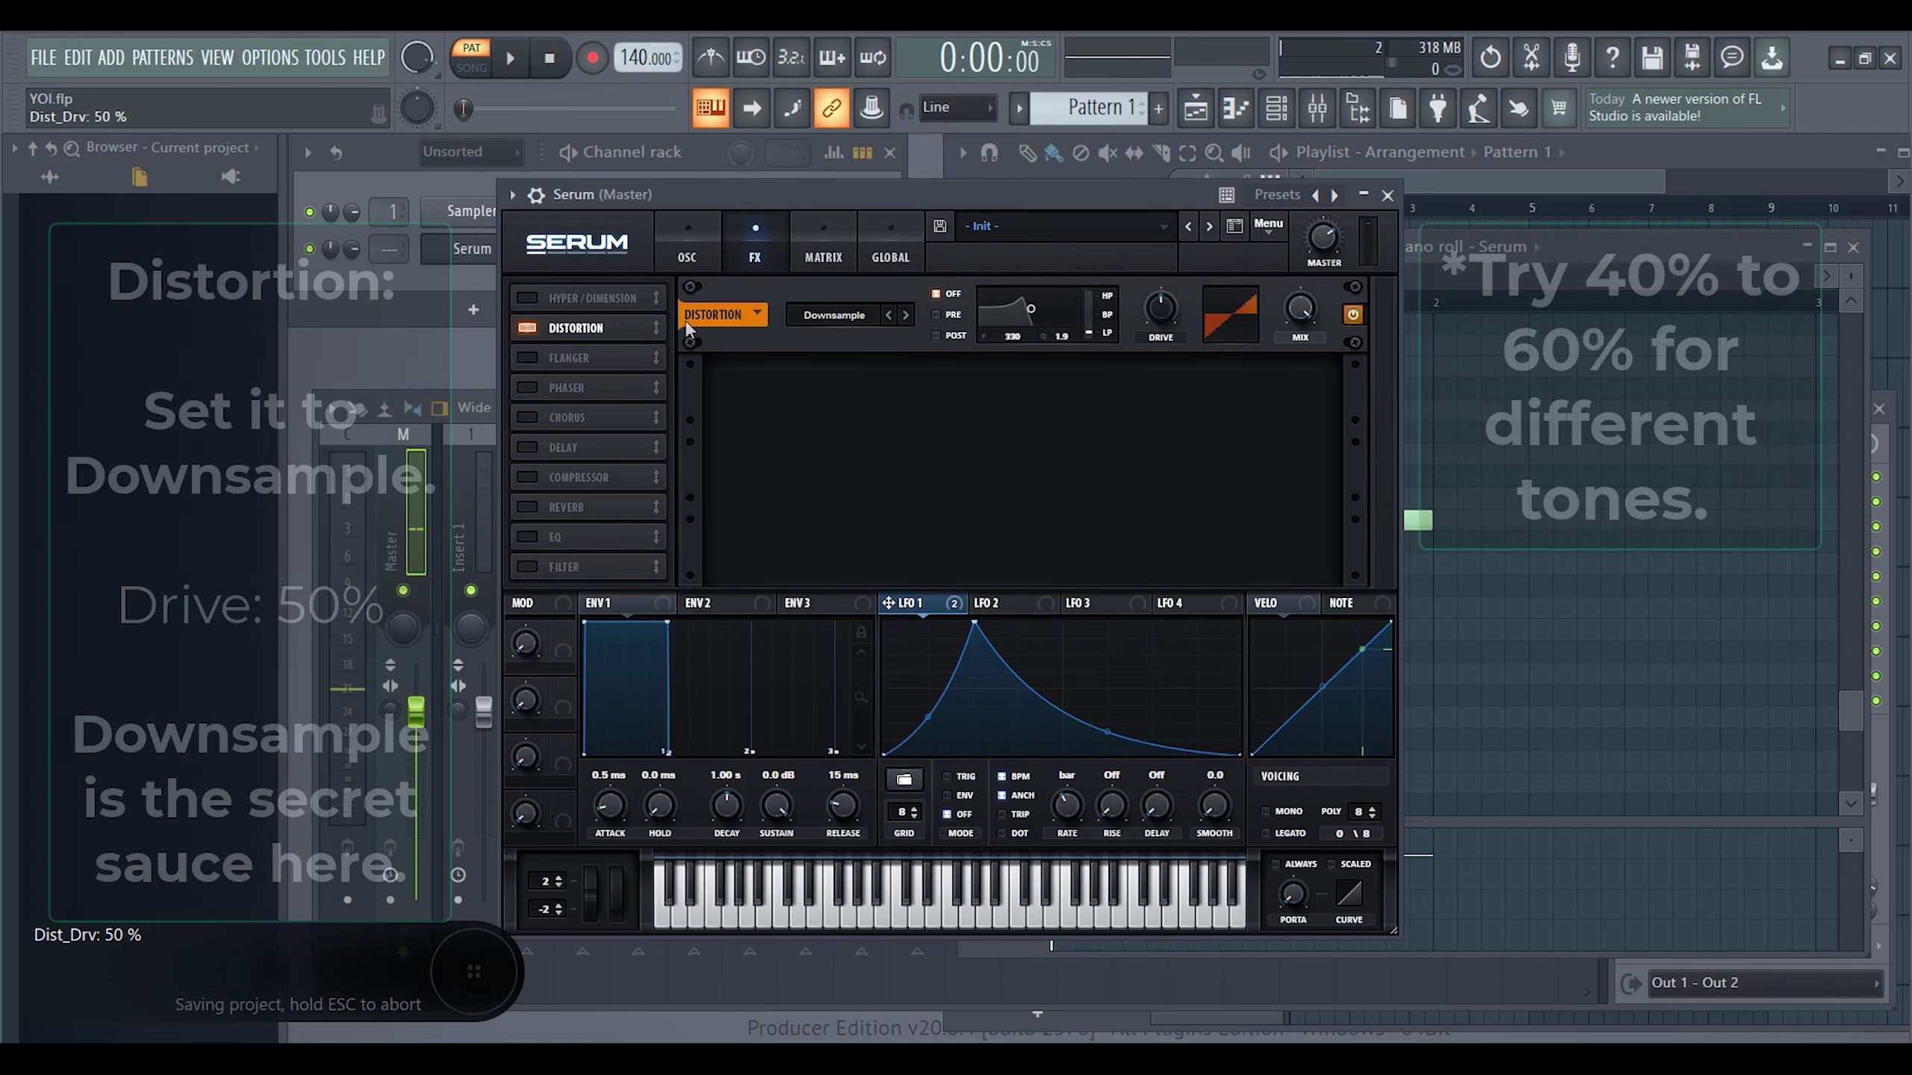
# - Turn on Serum's Compressor with 6.0 dB gain and threshold at -16.3 dB
pyautogui.press('space')
pyautogui.click(524, 478)
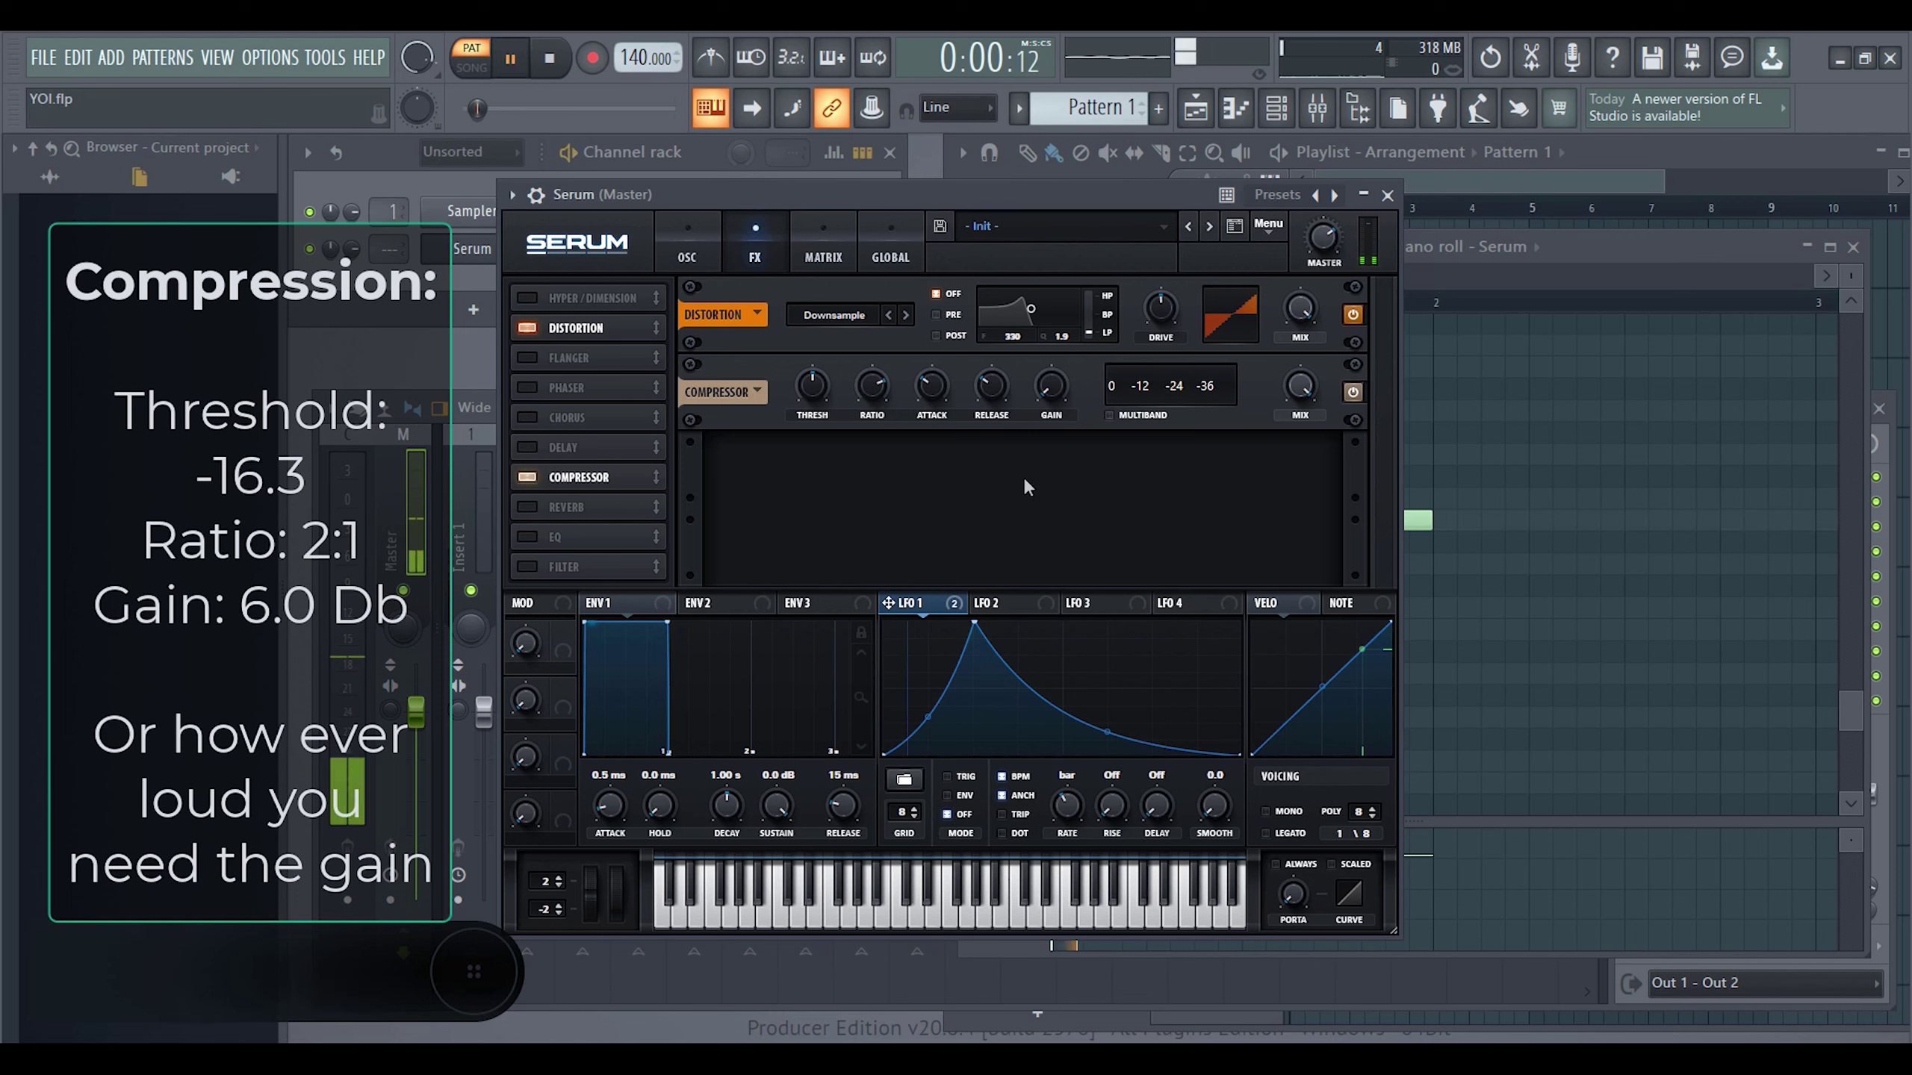
pyautogui.click(1049, 387)
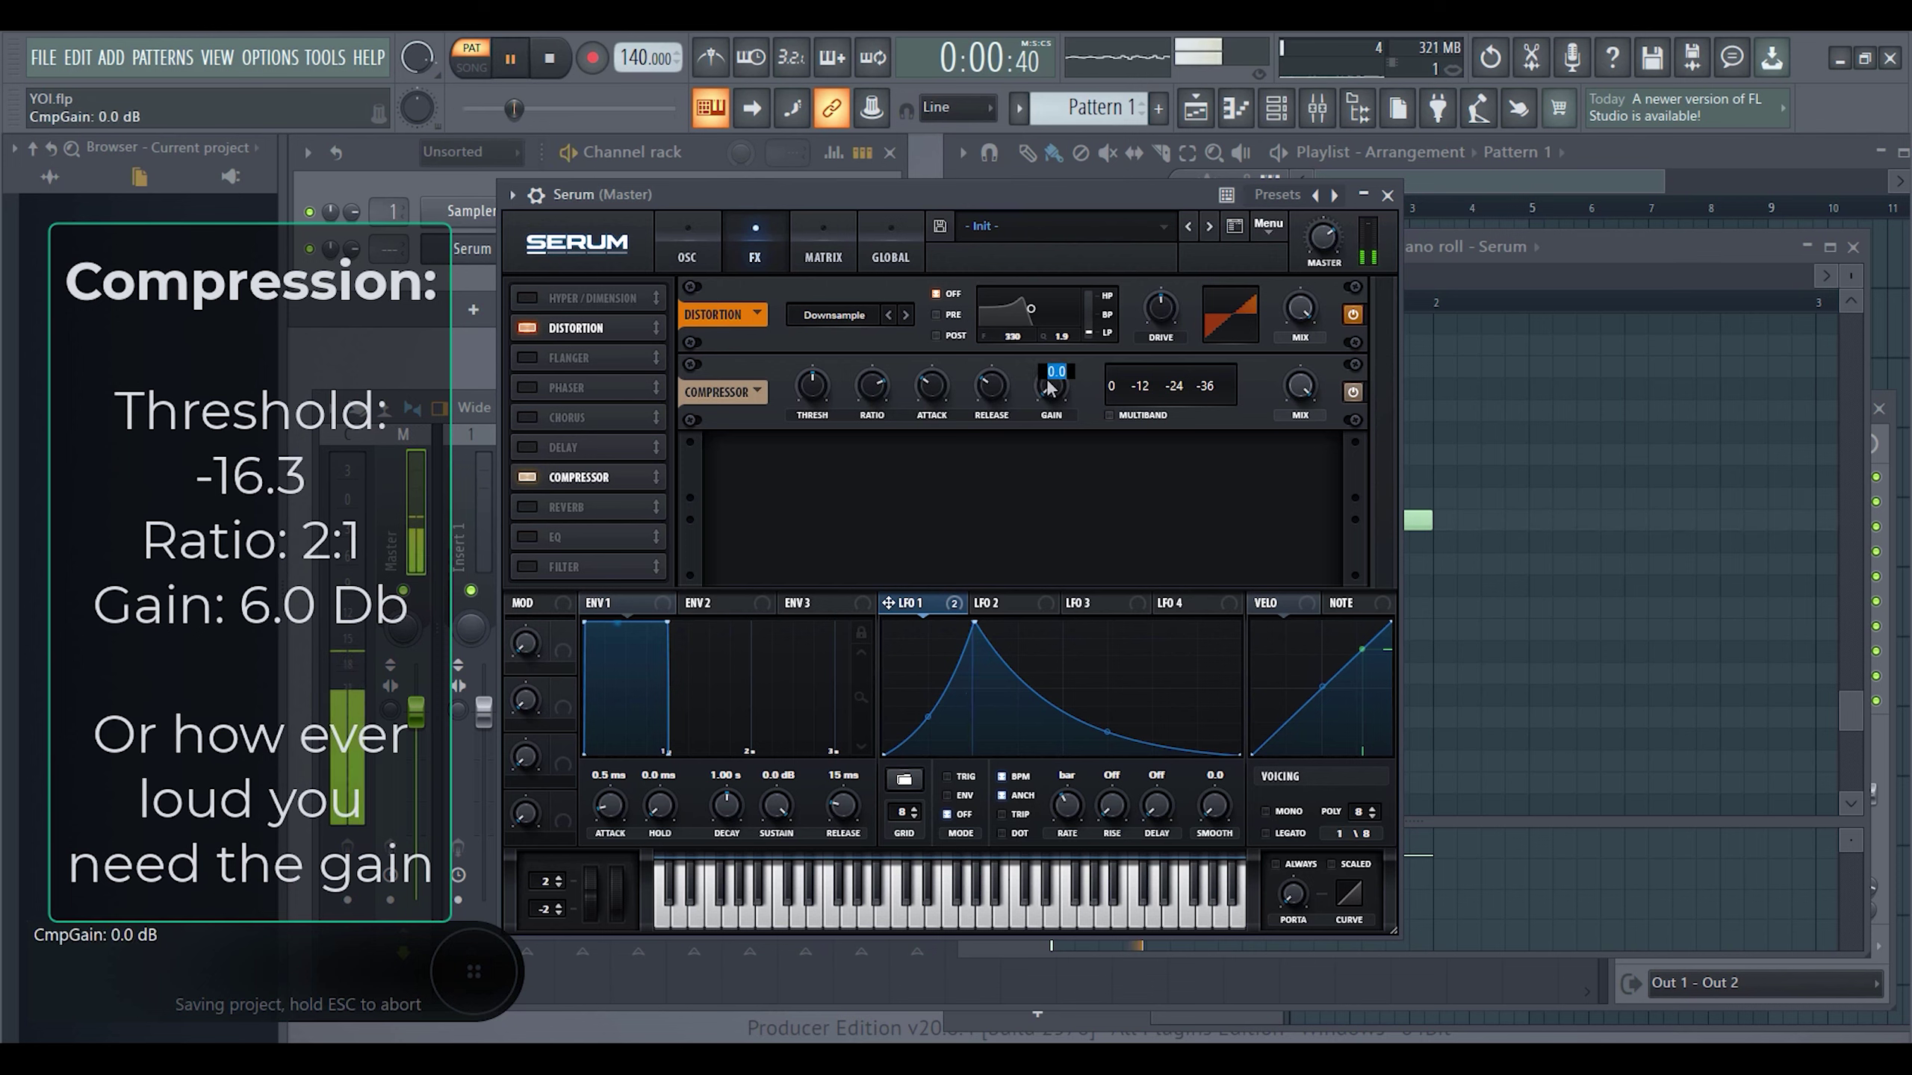
pyautogui.write('.0')
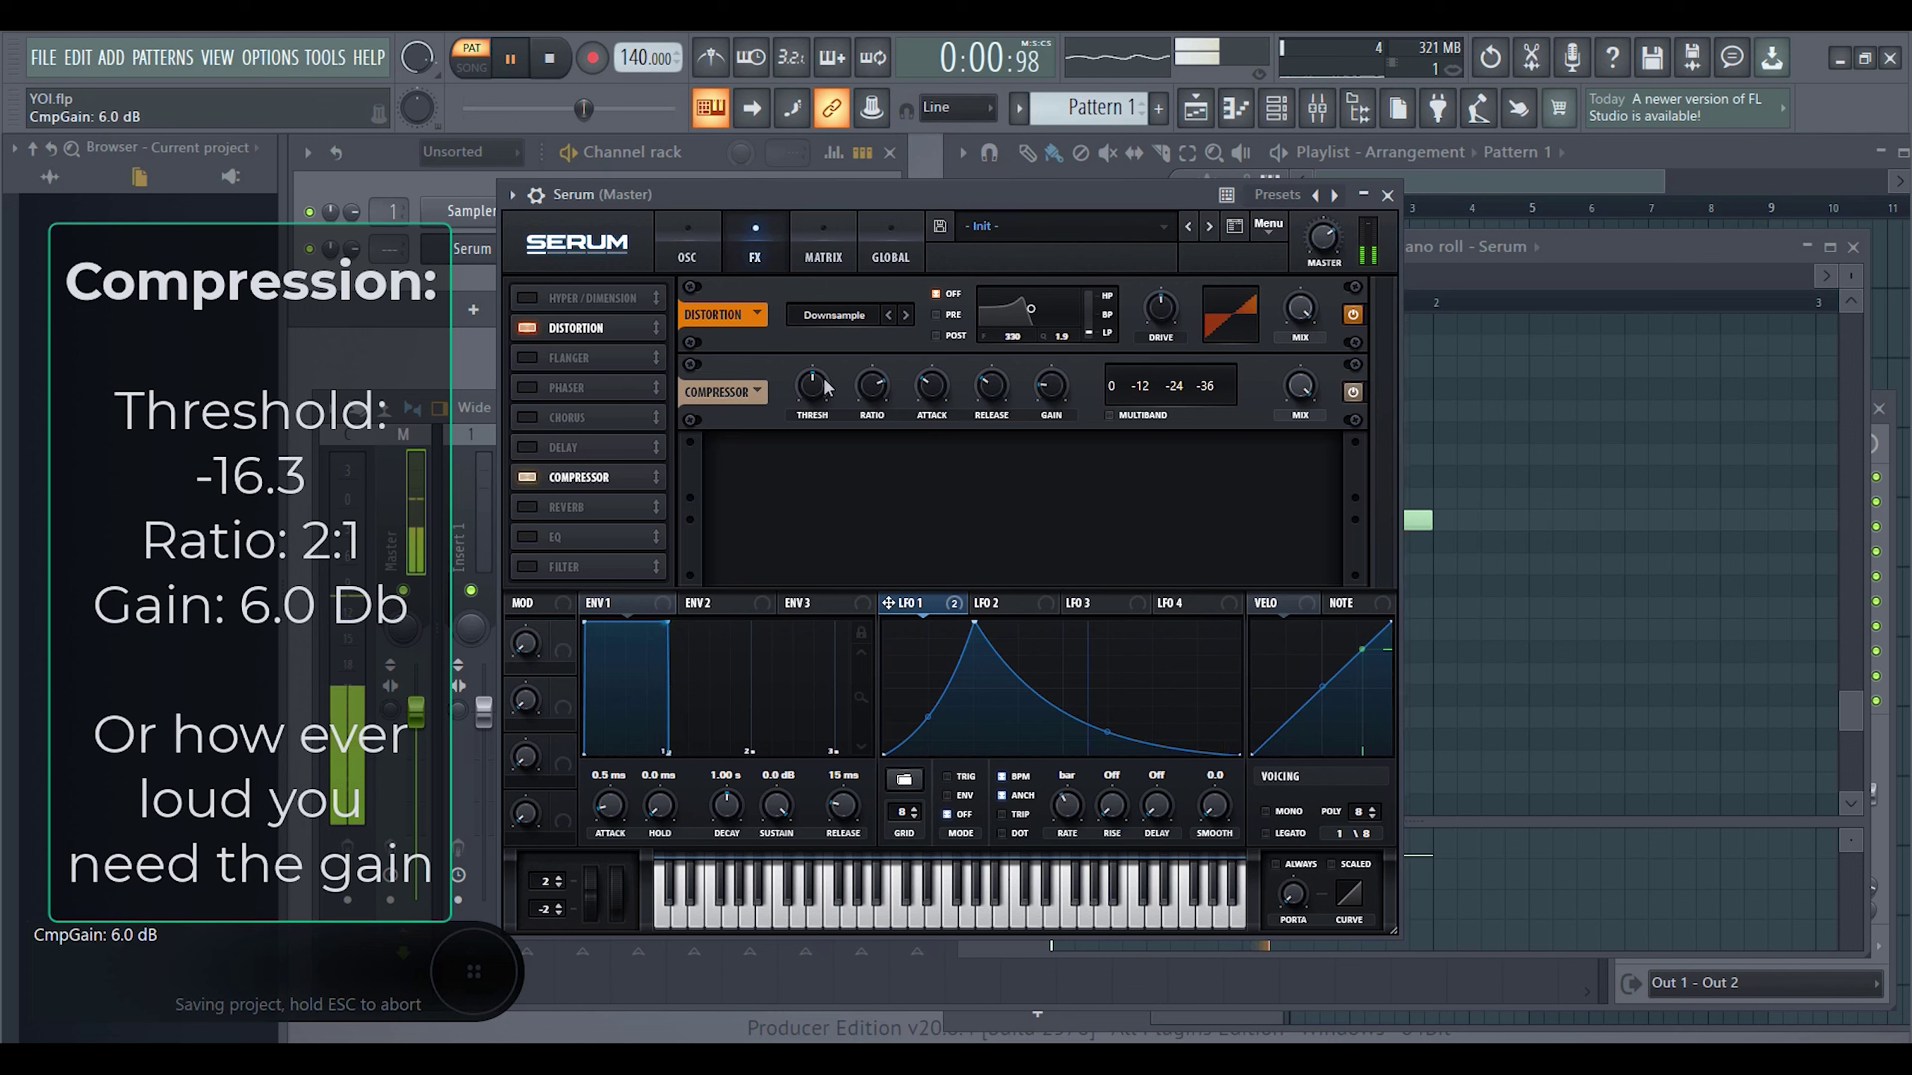
pyautogui.moveTo(814, 388); pyautogui.dragTo(817, 401)
pyautogui.scroll(2, 818, 400)
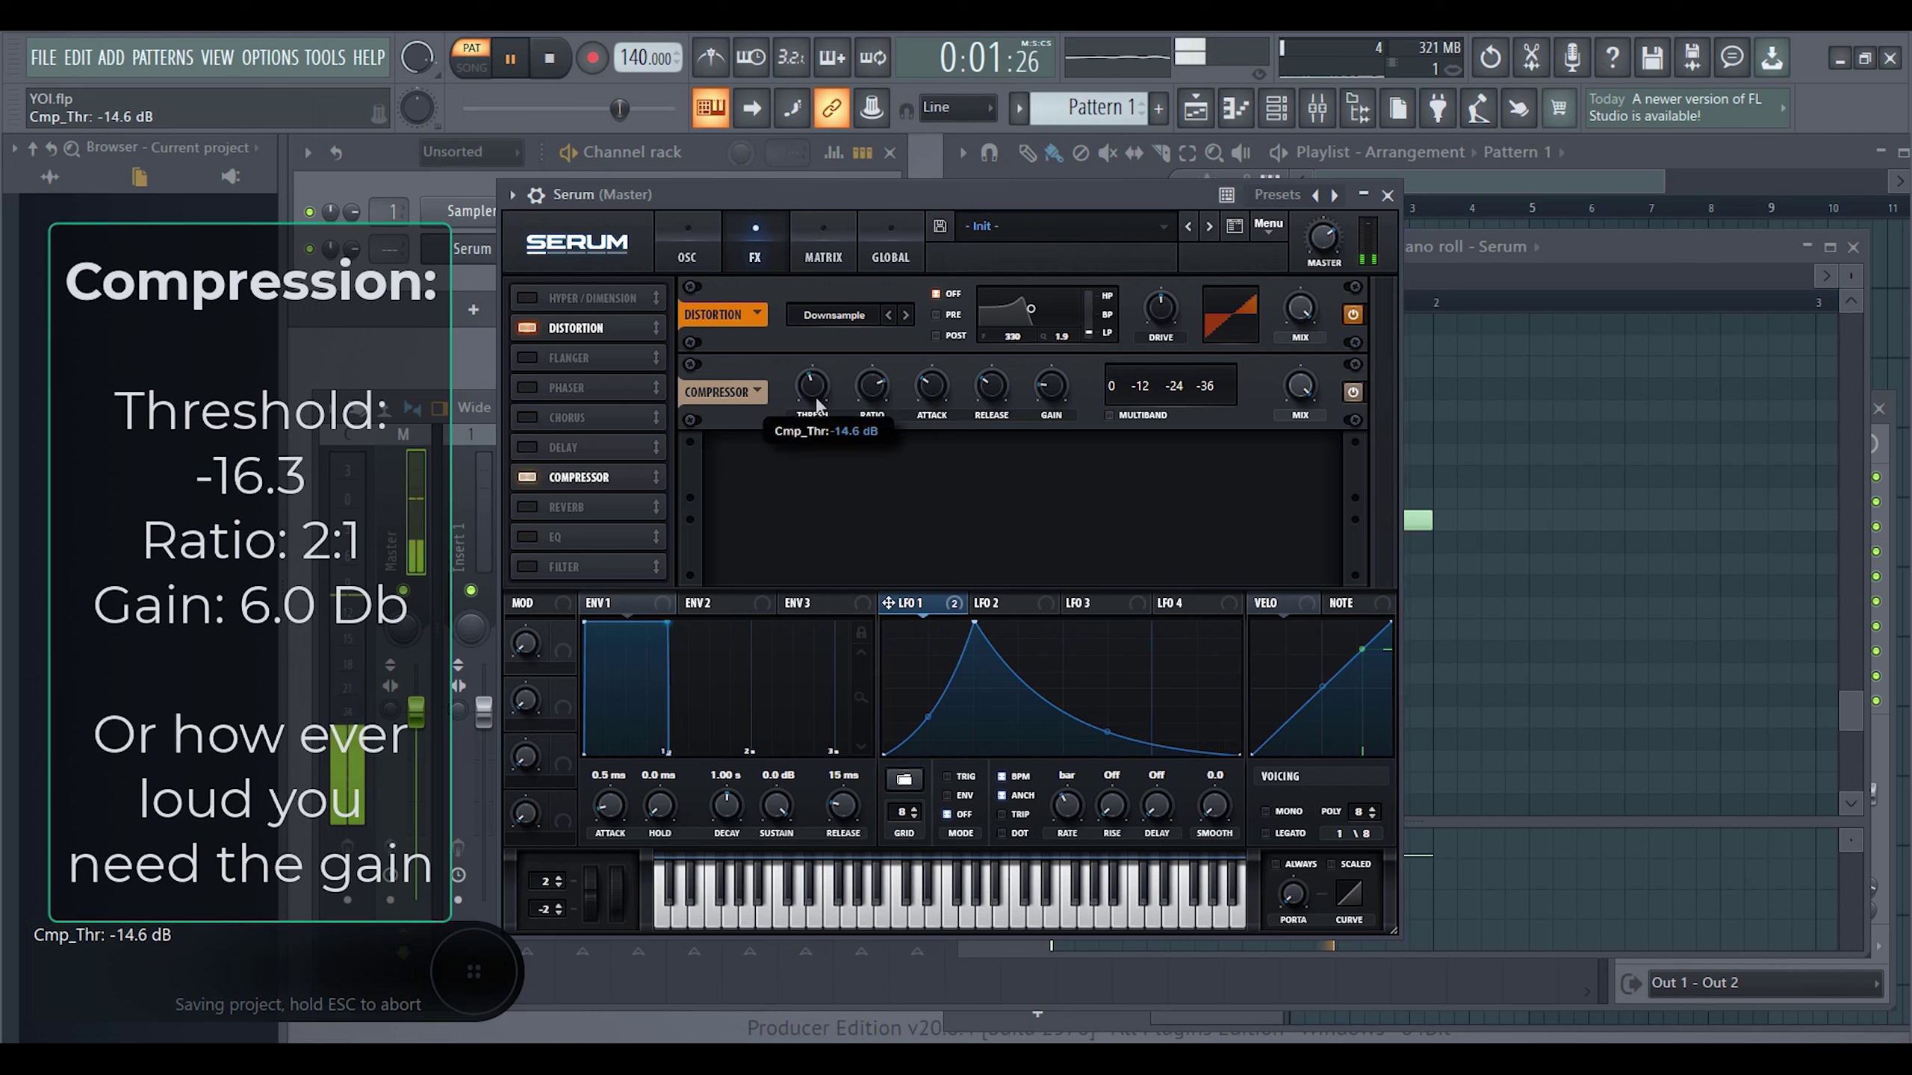
pyautogui.scroll(-1, 818, 401)
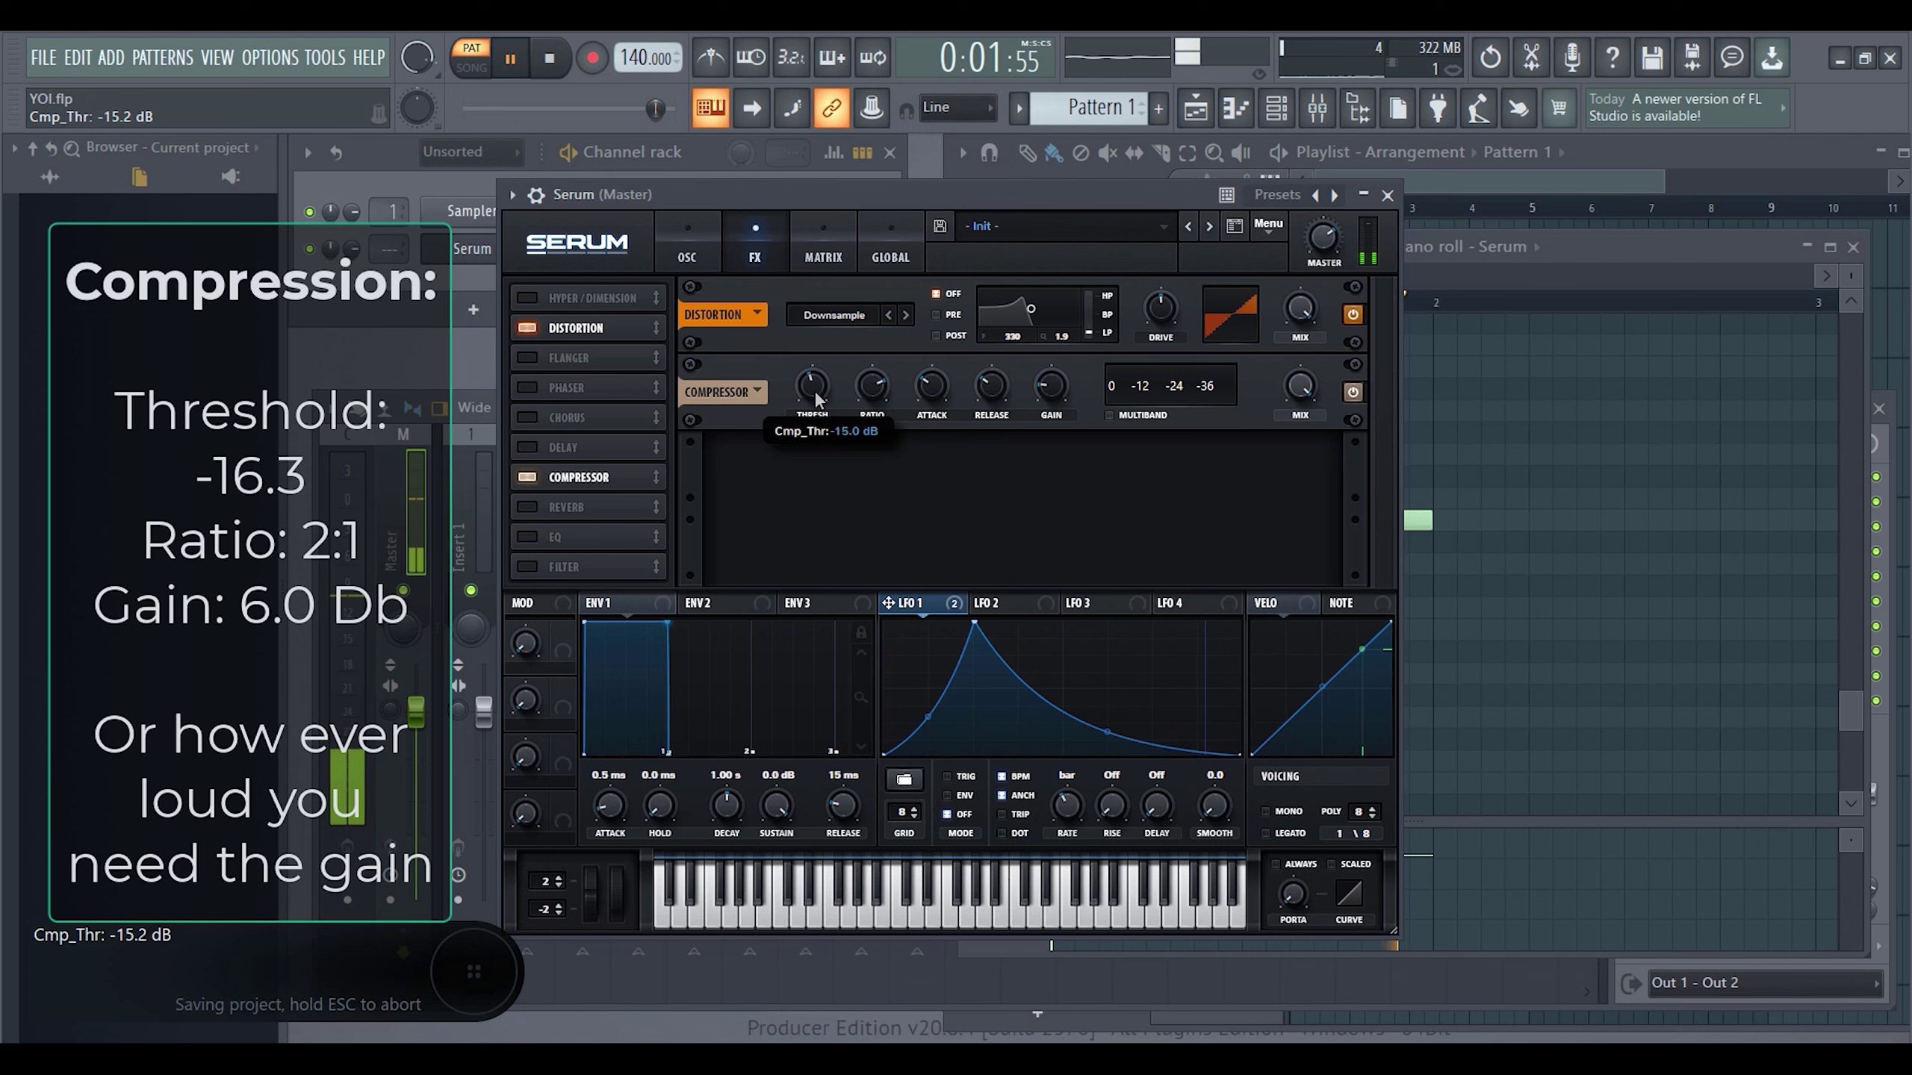
pyautogui.scroll(-3, 818, 398)
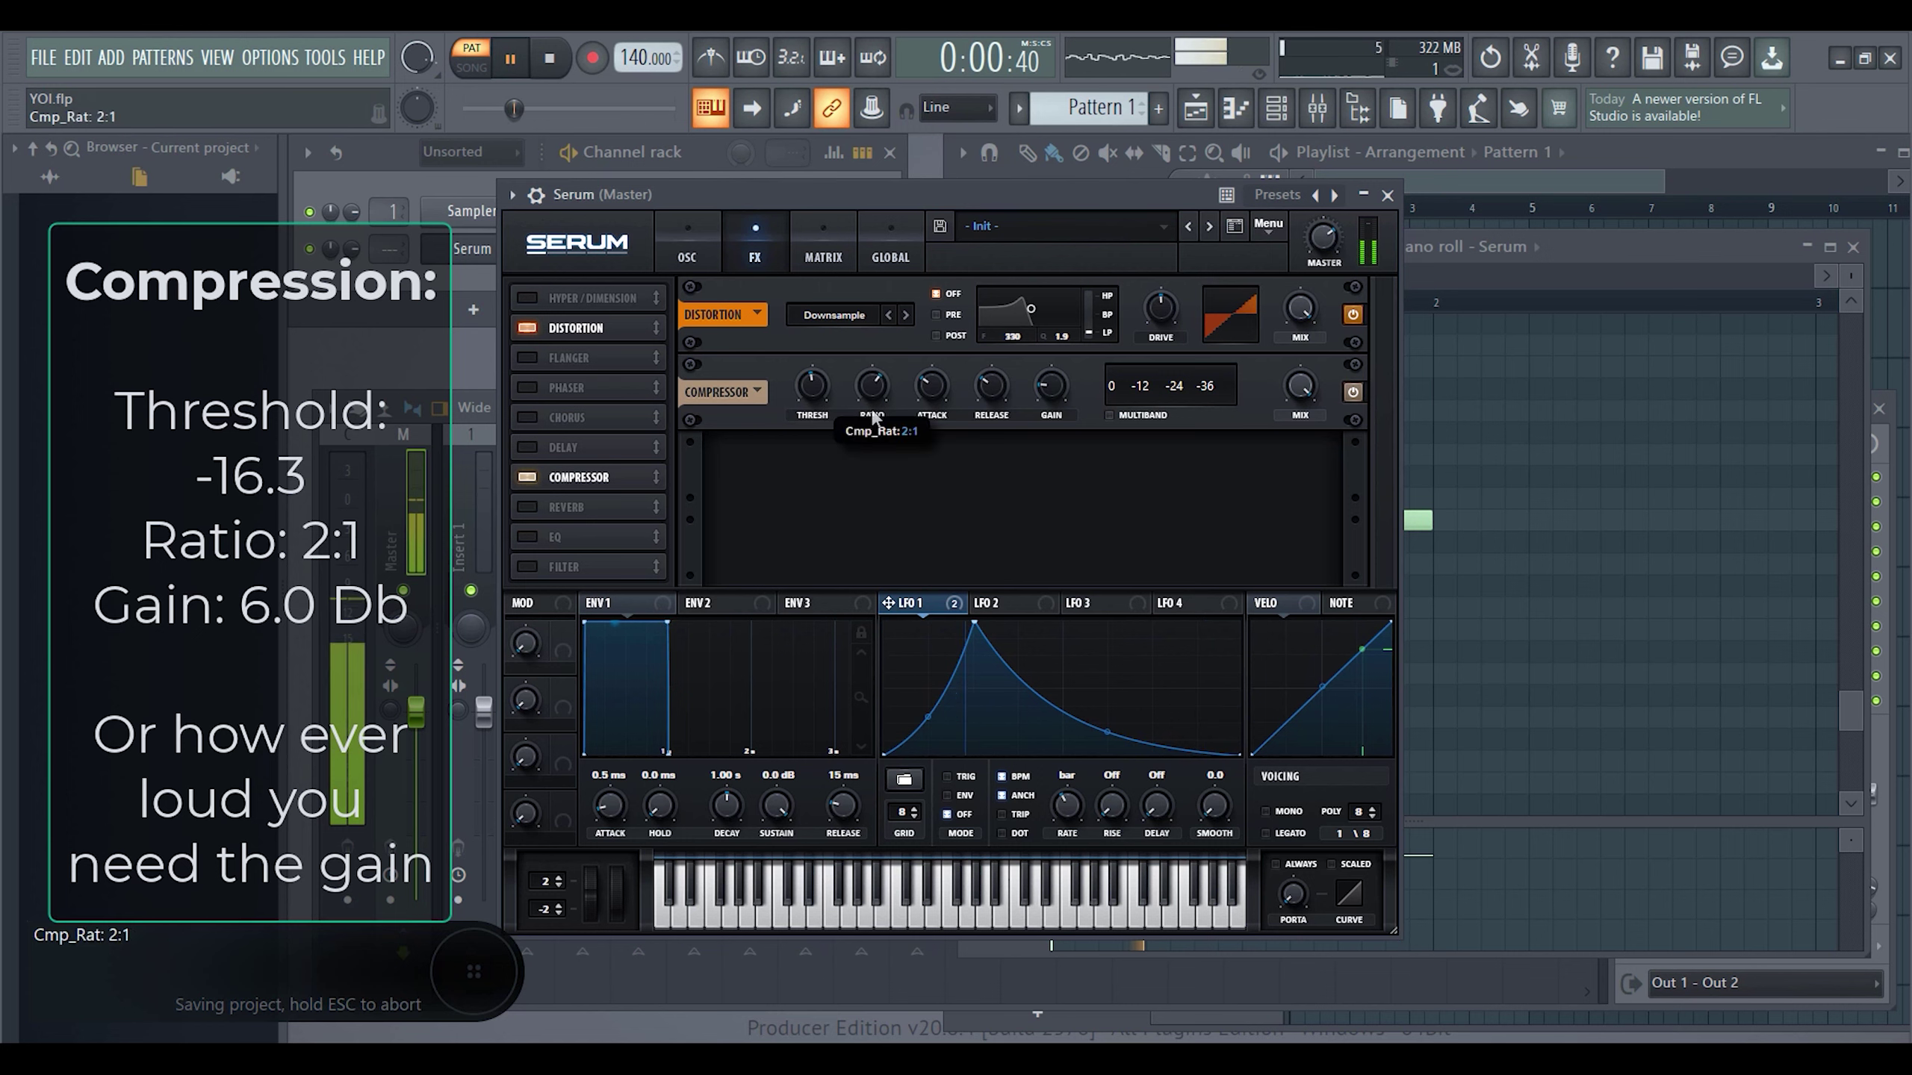
# - Enable multiband on Serum's compressor, stop playback and go back to the oscillator page
pyautogui.click(1108, 414)
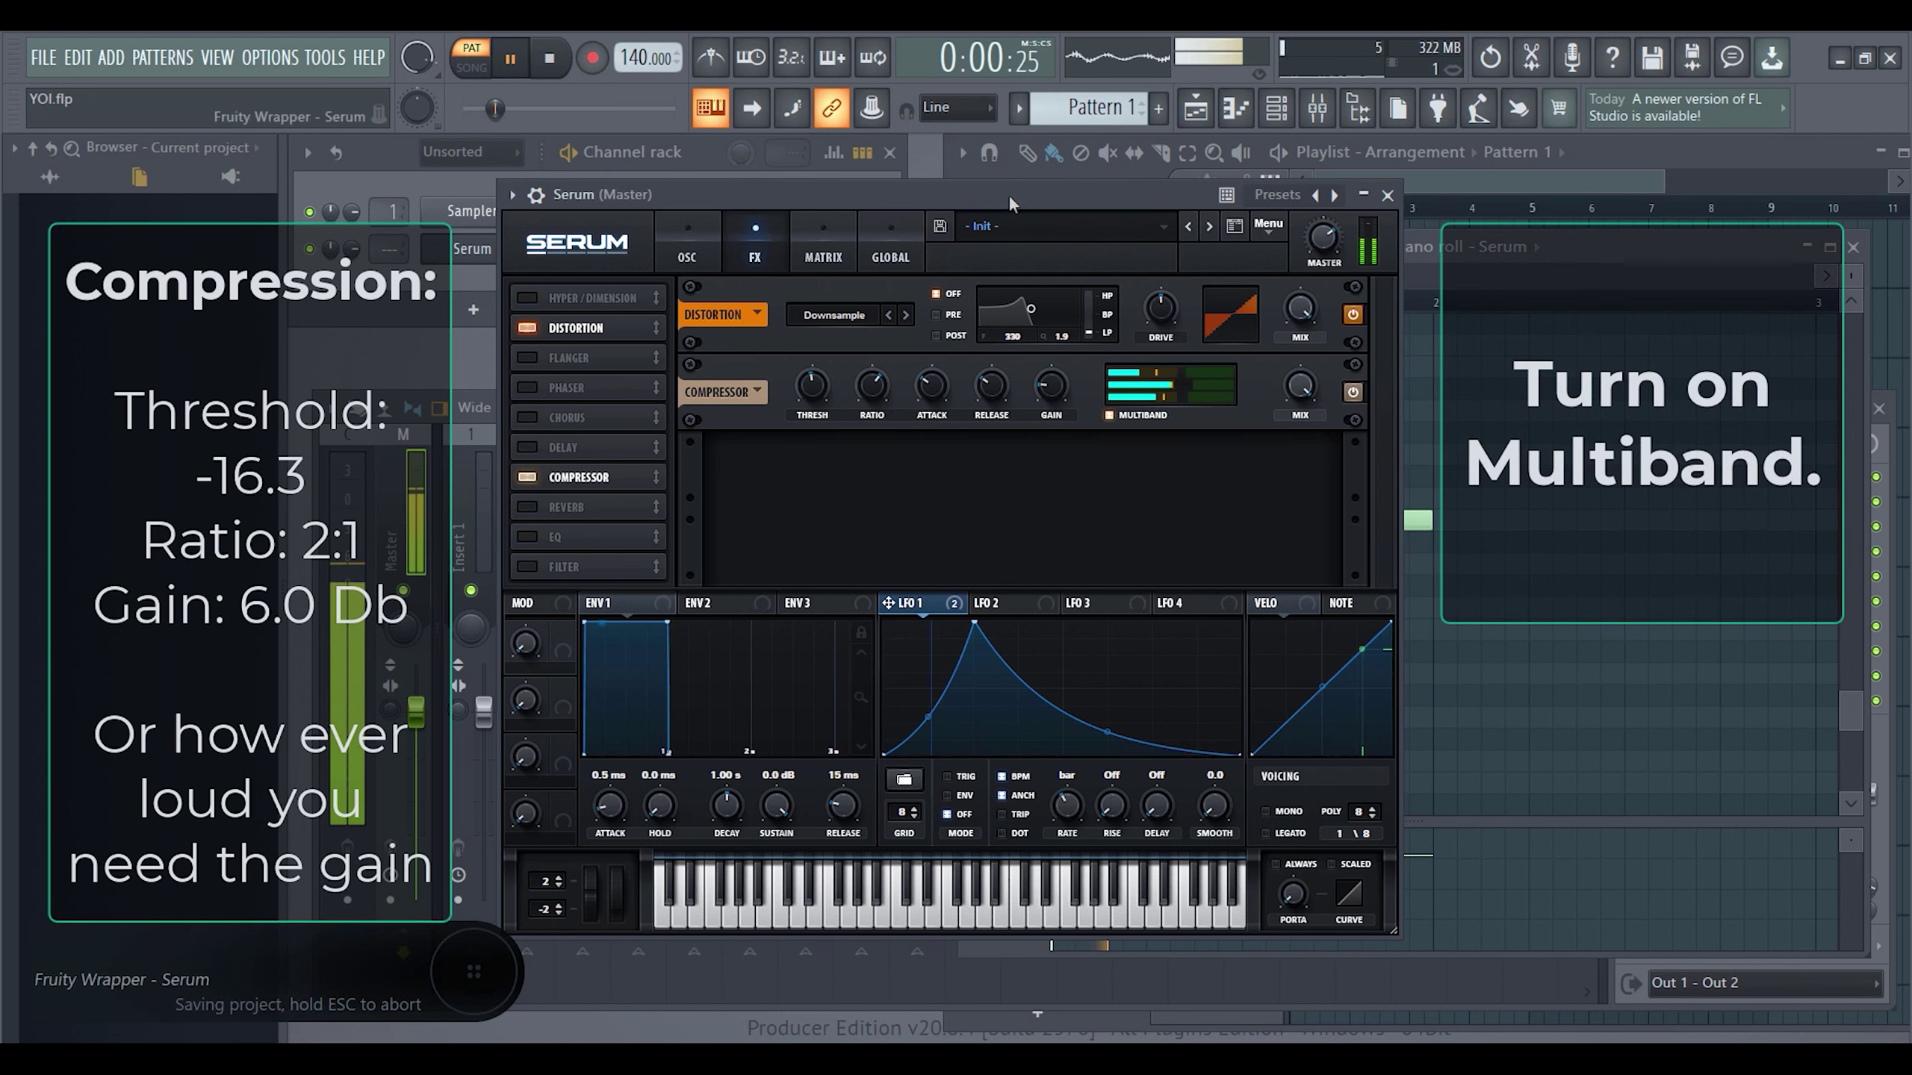
pyautogui.press('space')
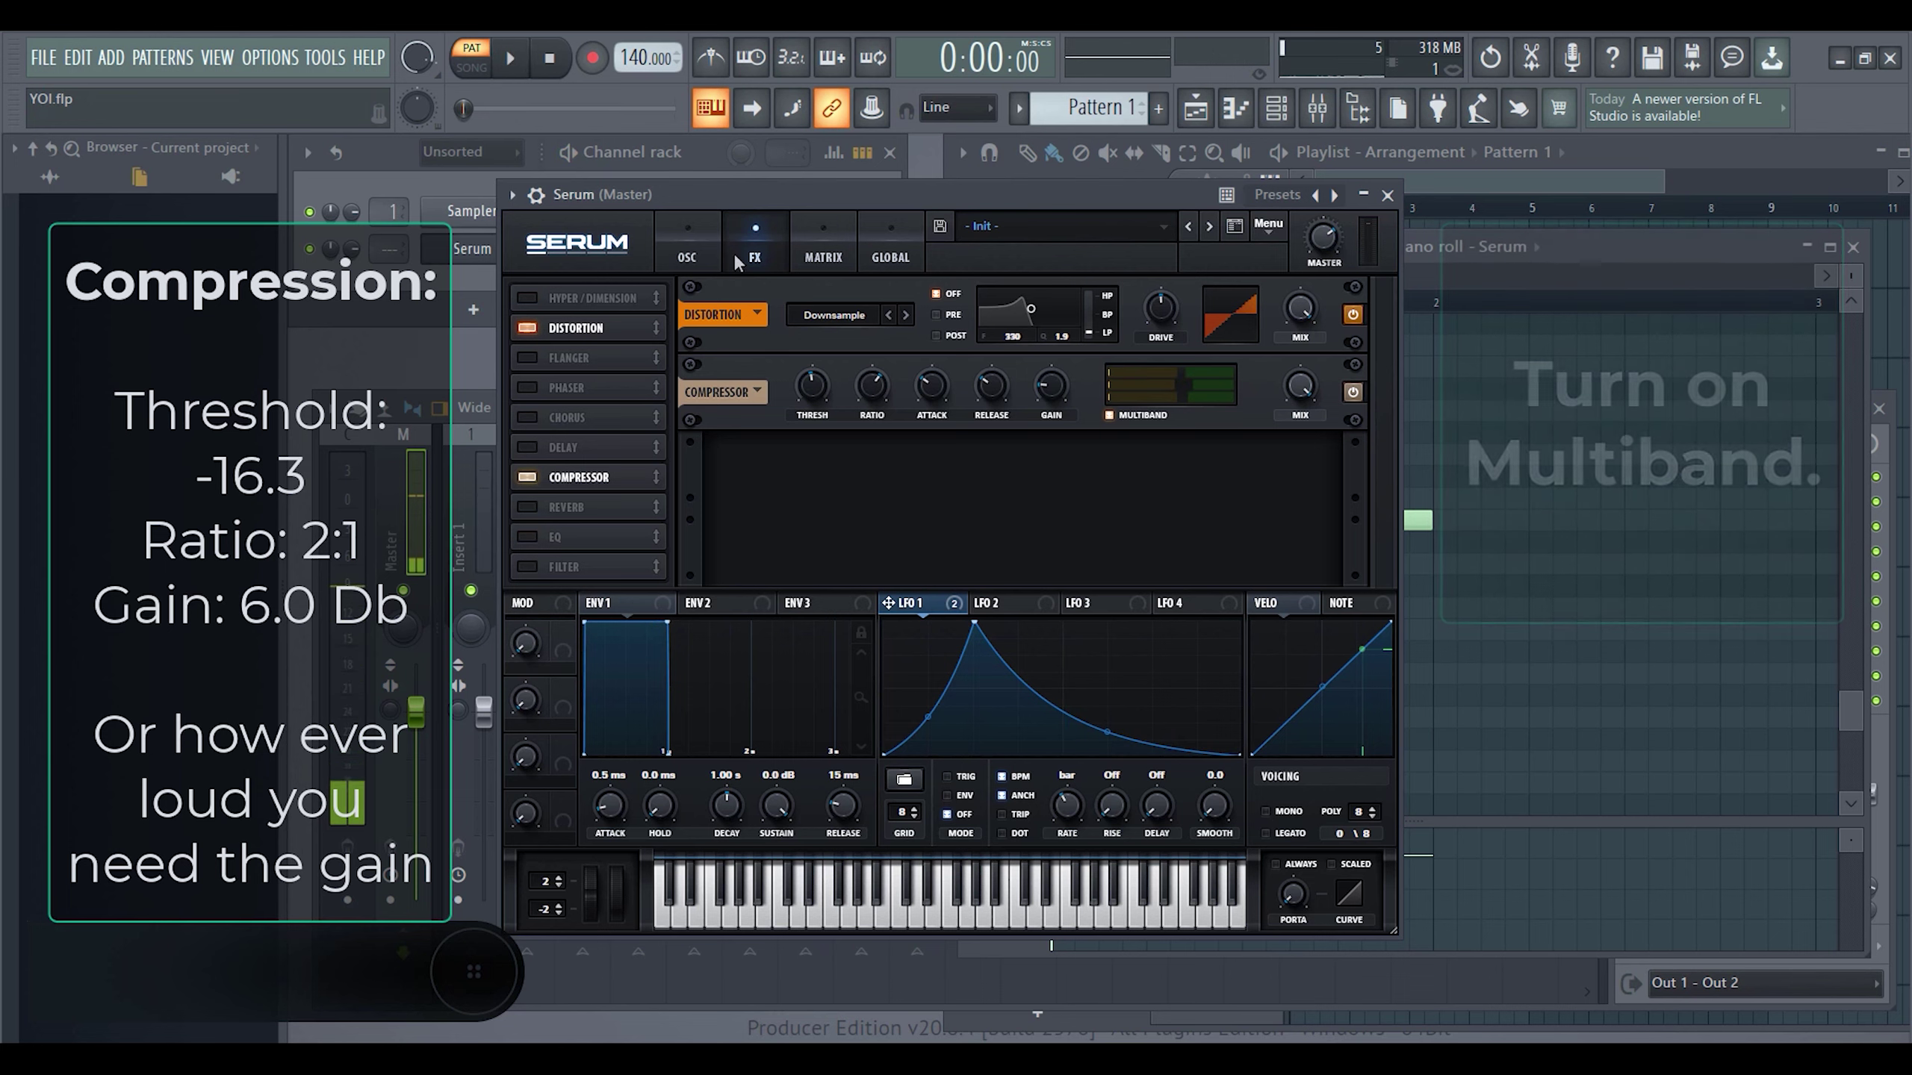
pyautogui.click(695, 244)
pyautogui.click(702, 240)
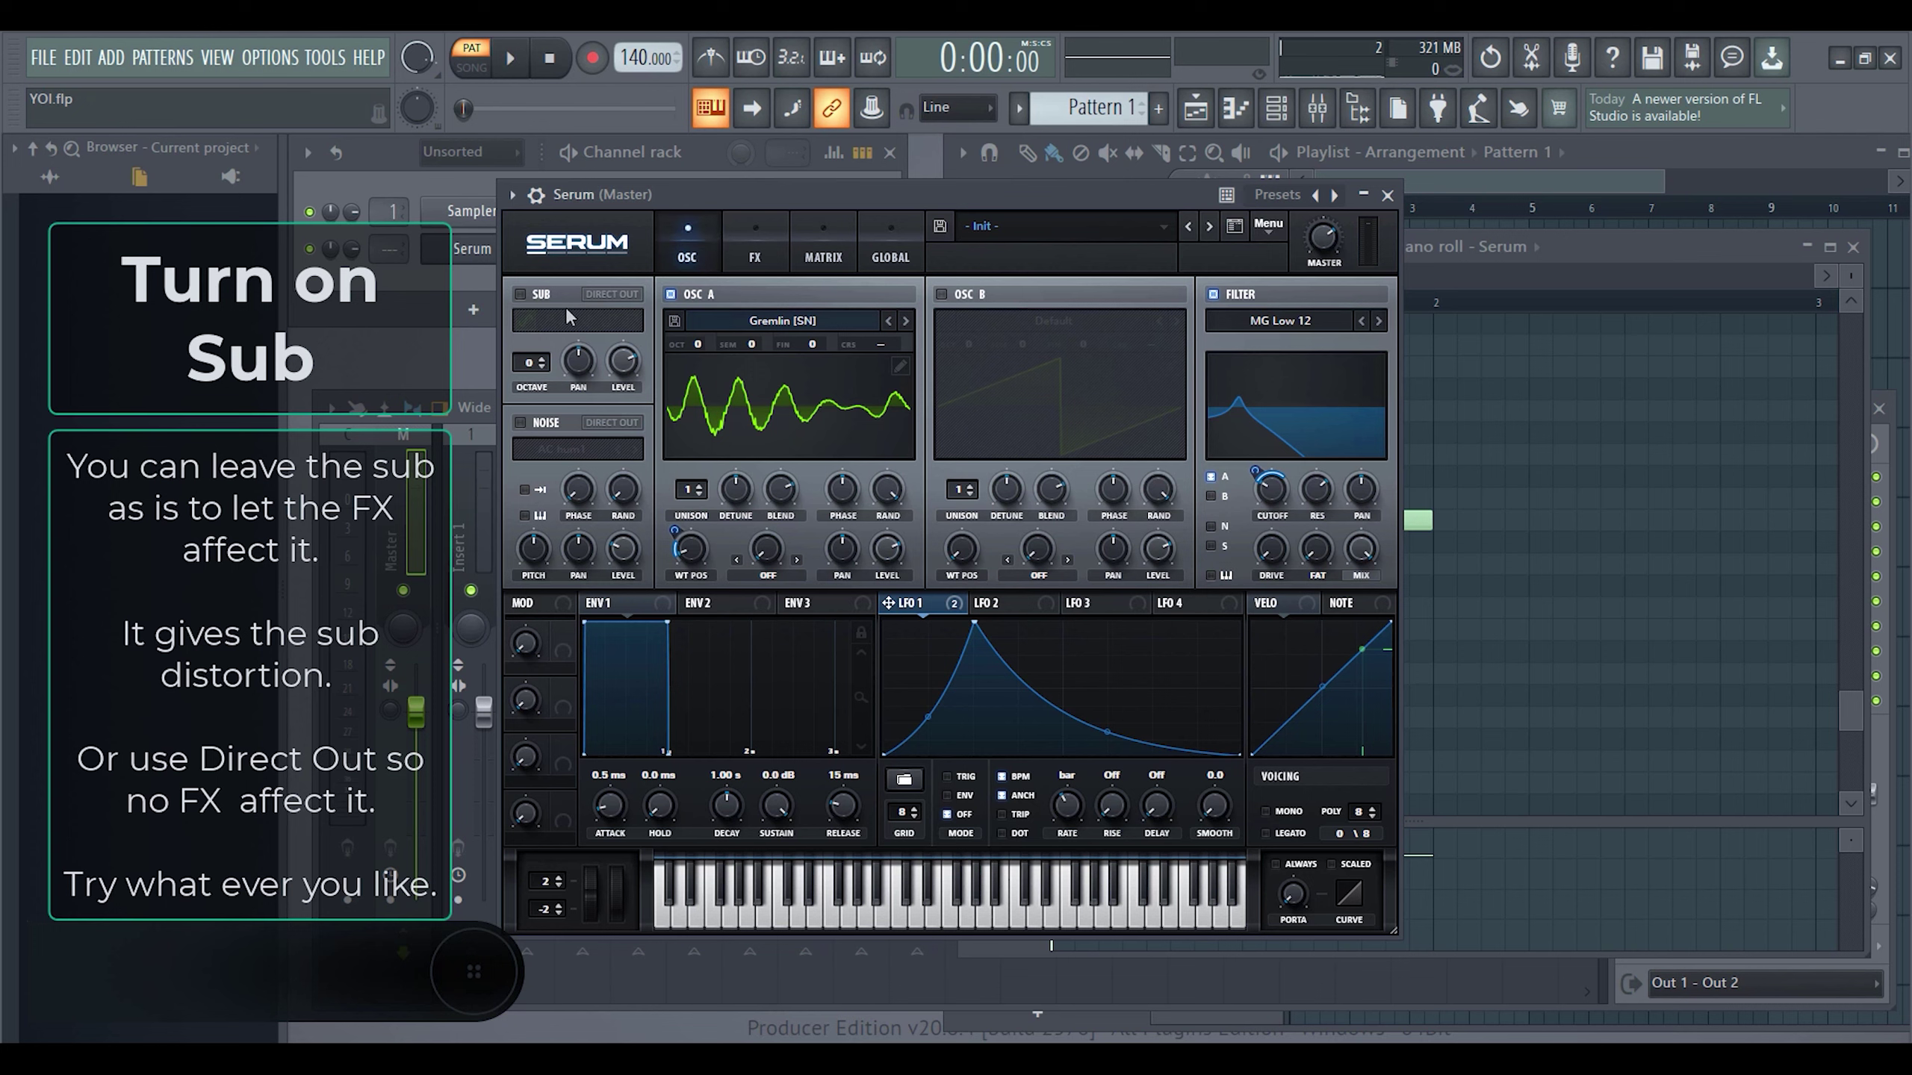
# - Turn on the sub oscillator with direct out, audition it, and set LFO 1's rate to 1/2
pyautogui.click(522, 294)
pyautogui.press('space')
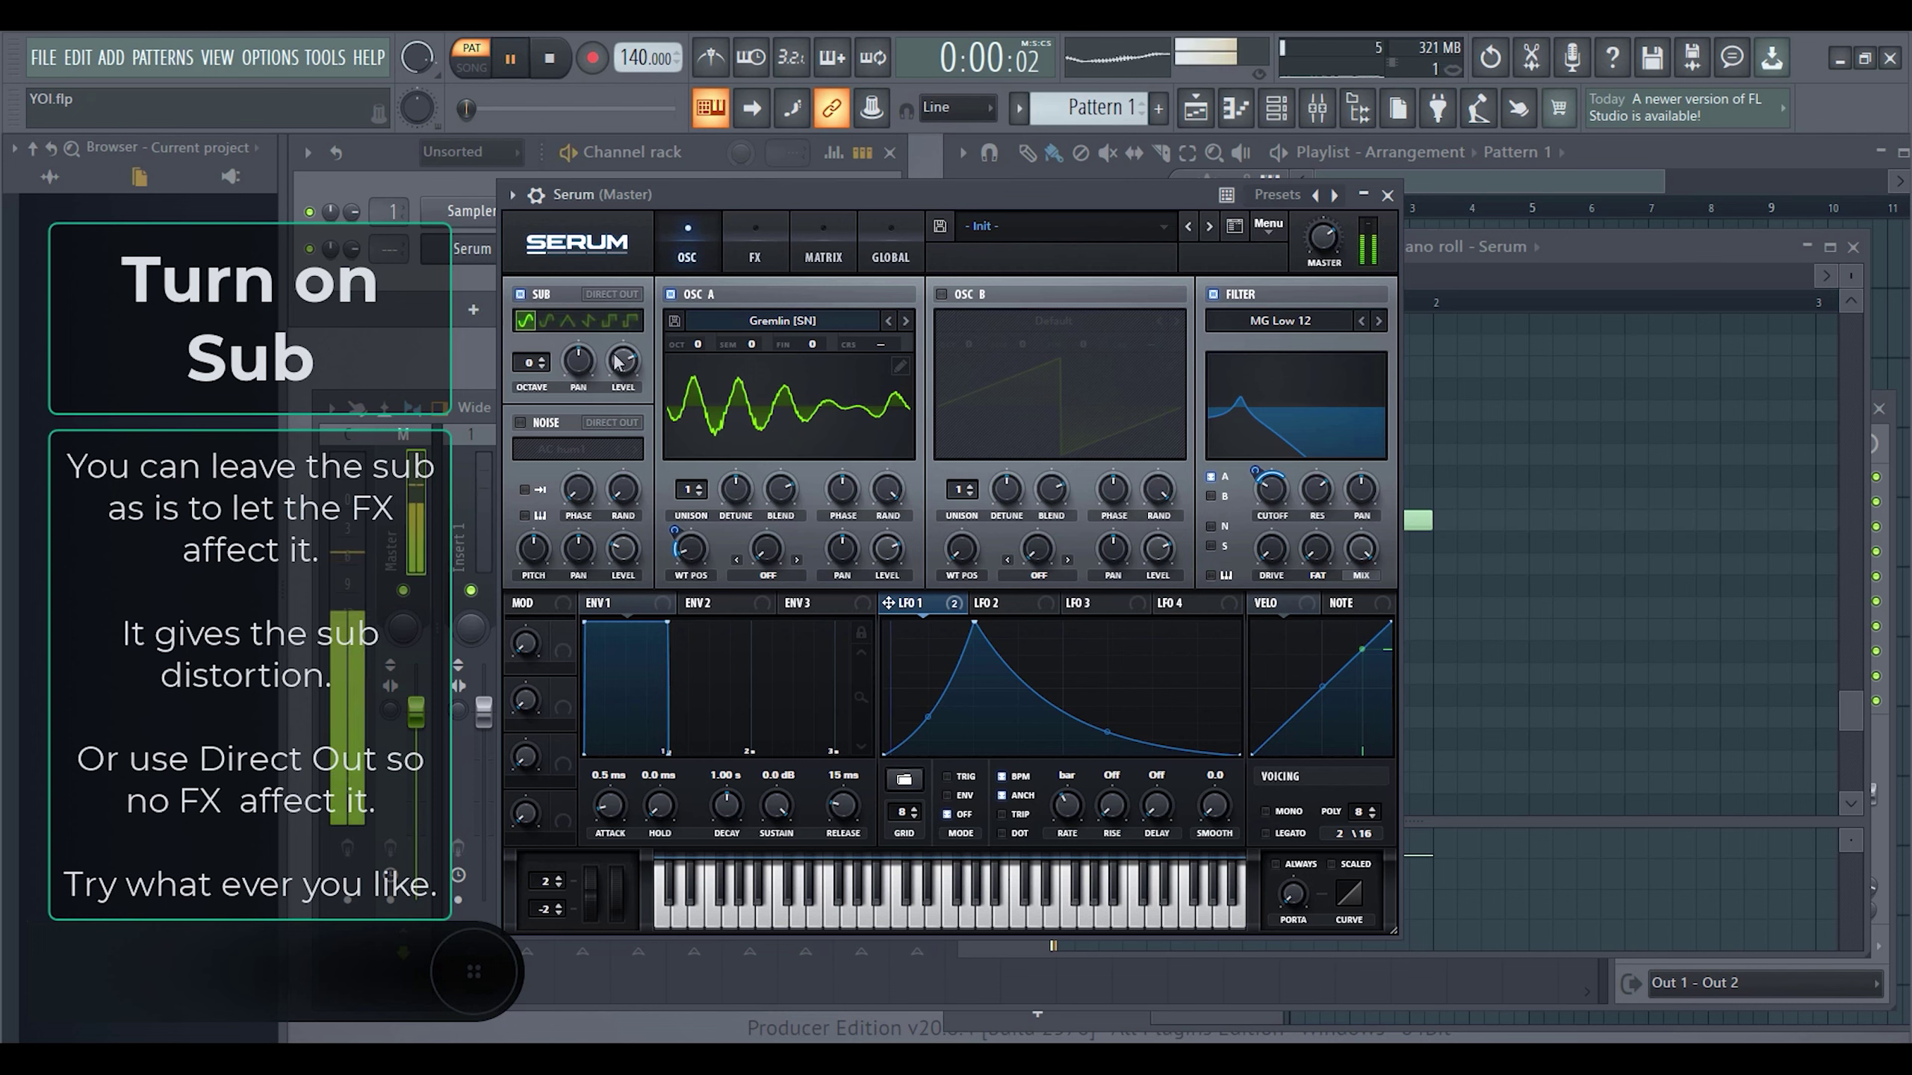
pyautogui.press('space')
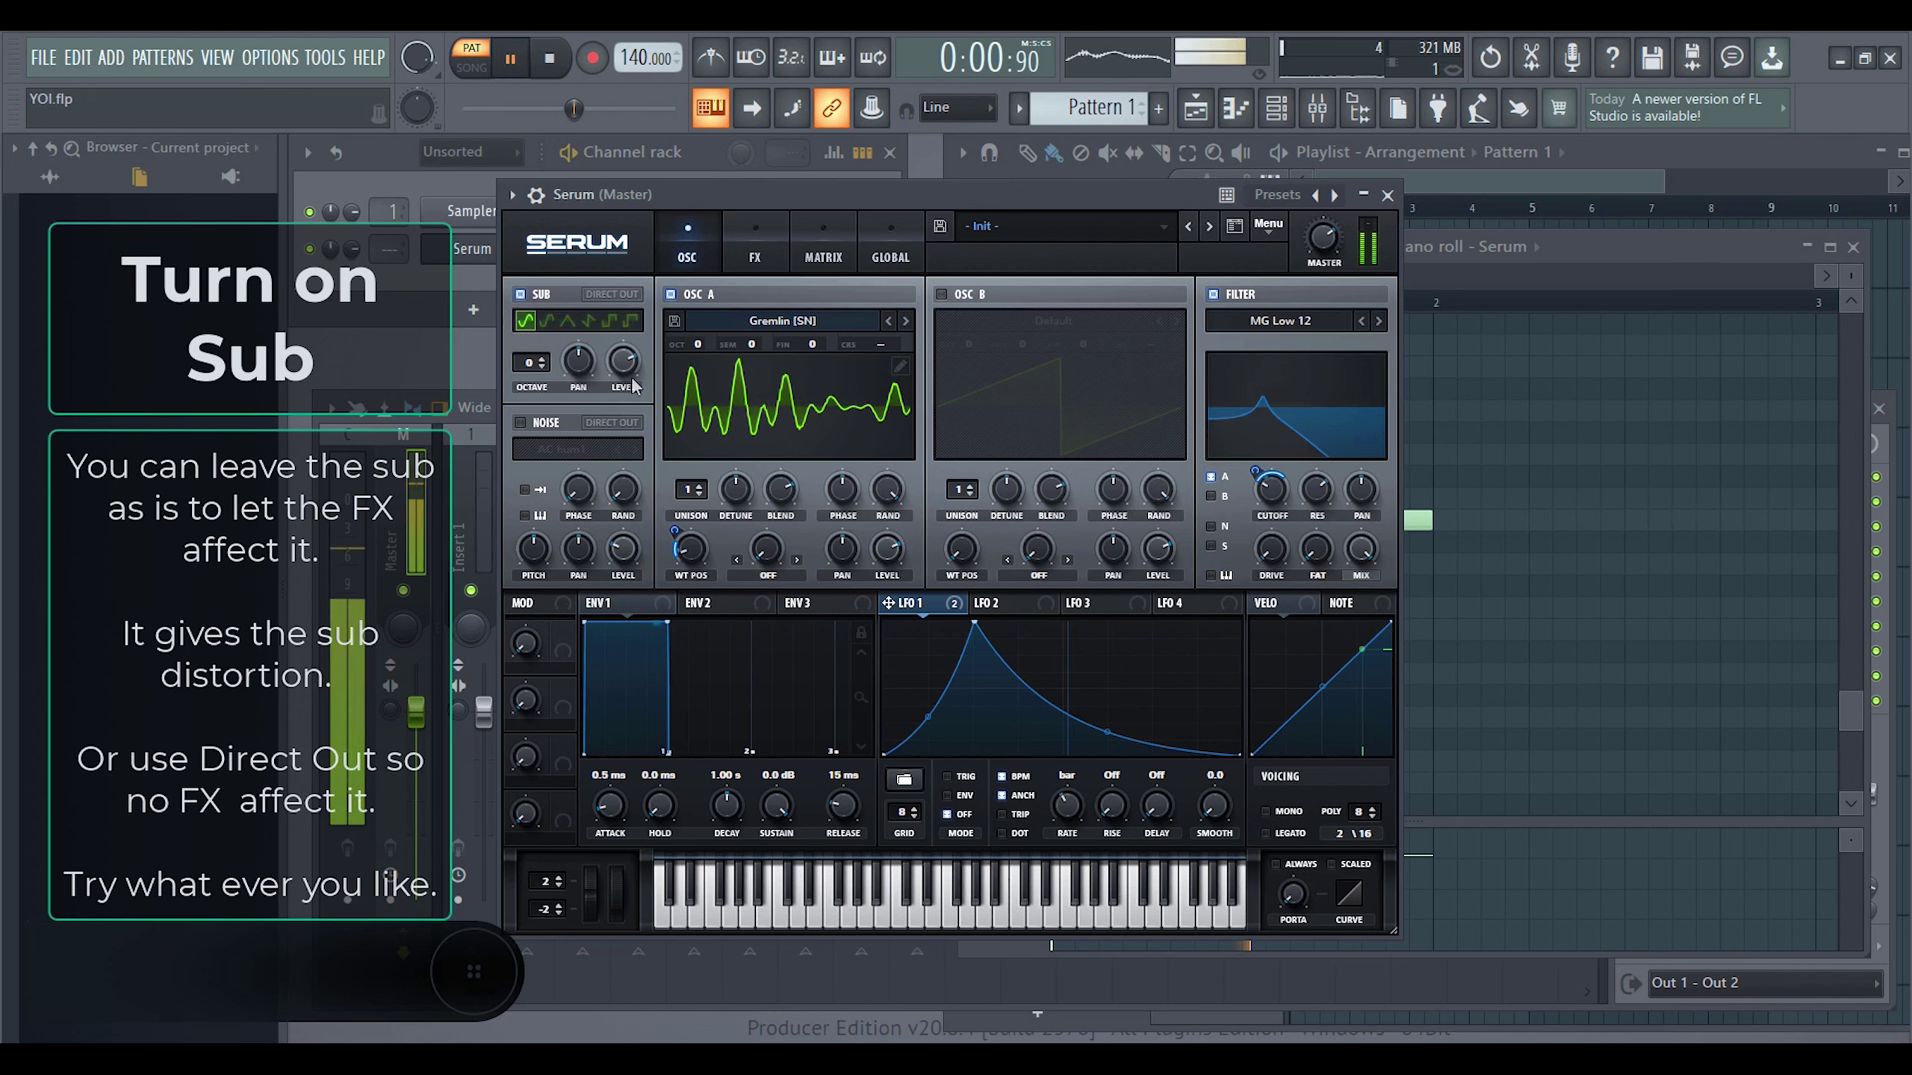
pyautogui.press('space')
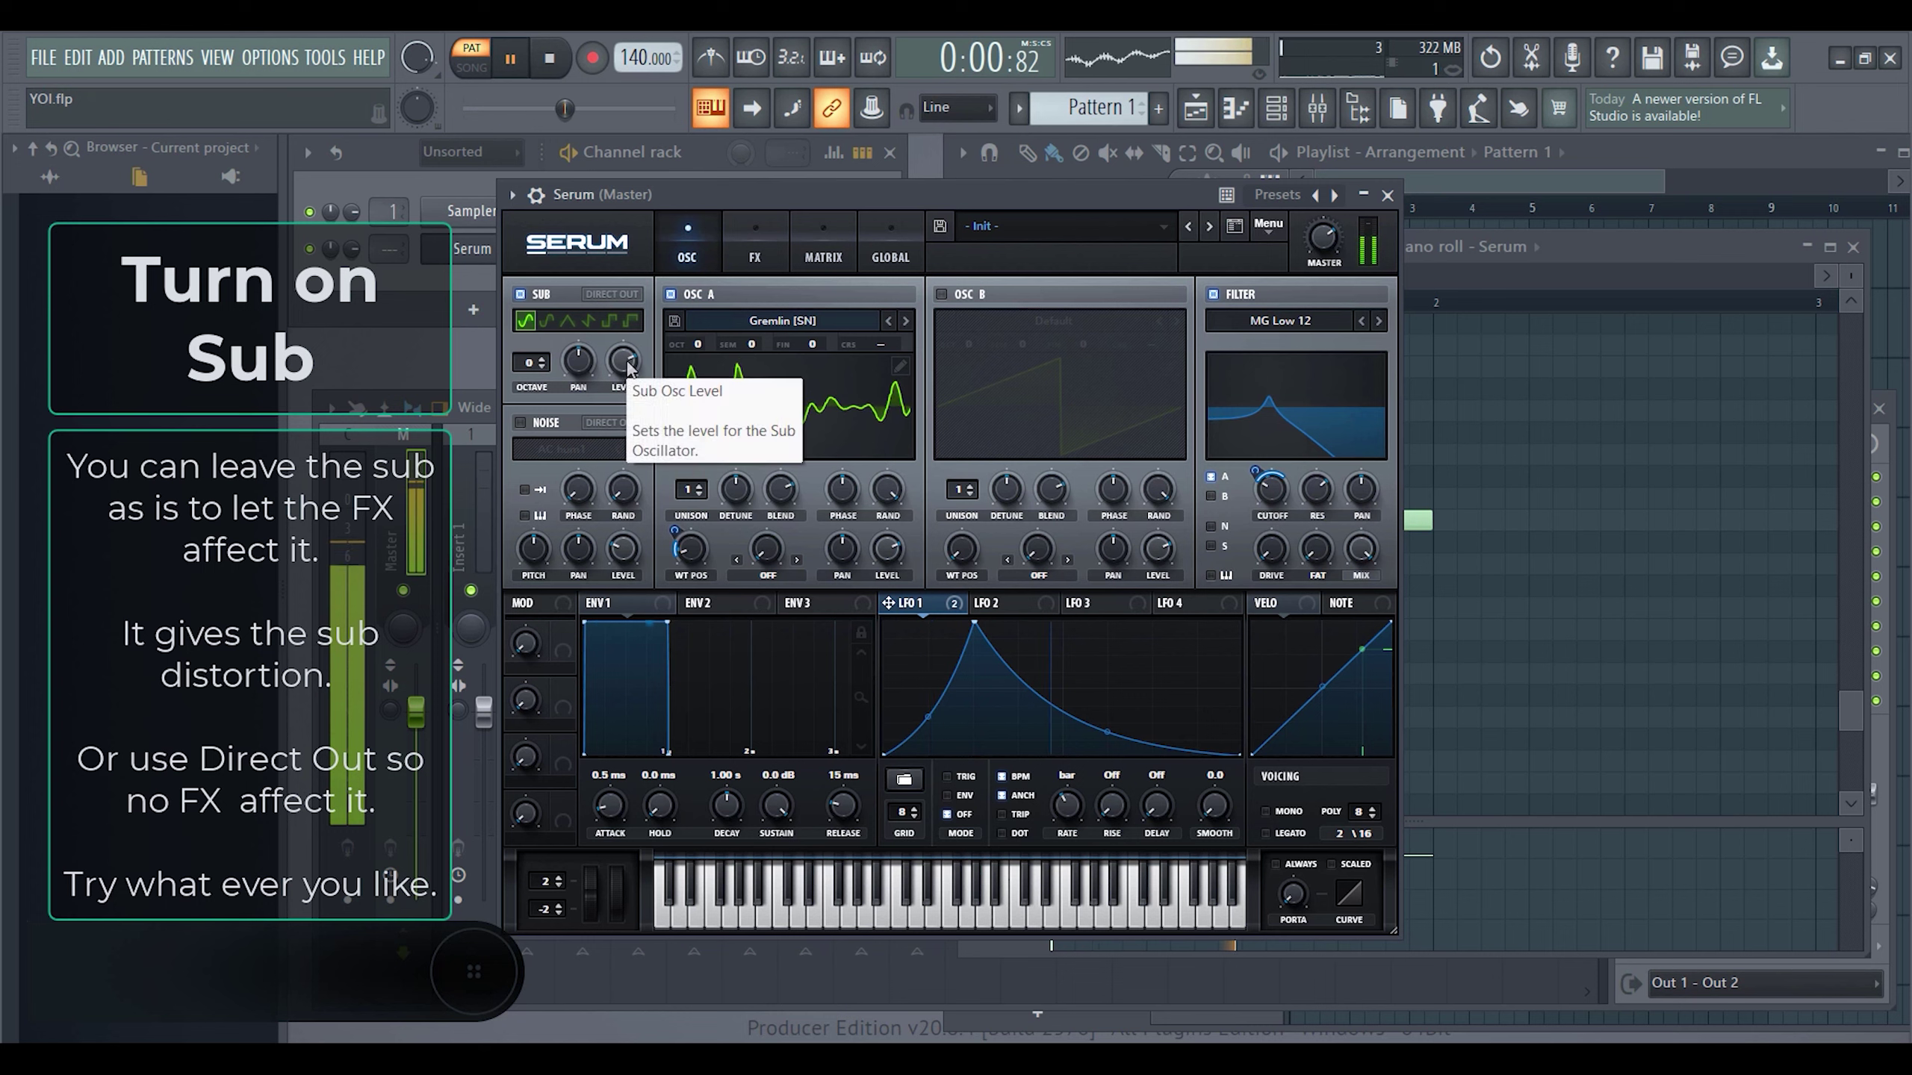
pyautogui.press('space')
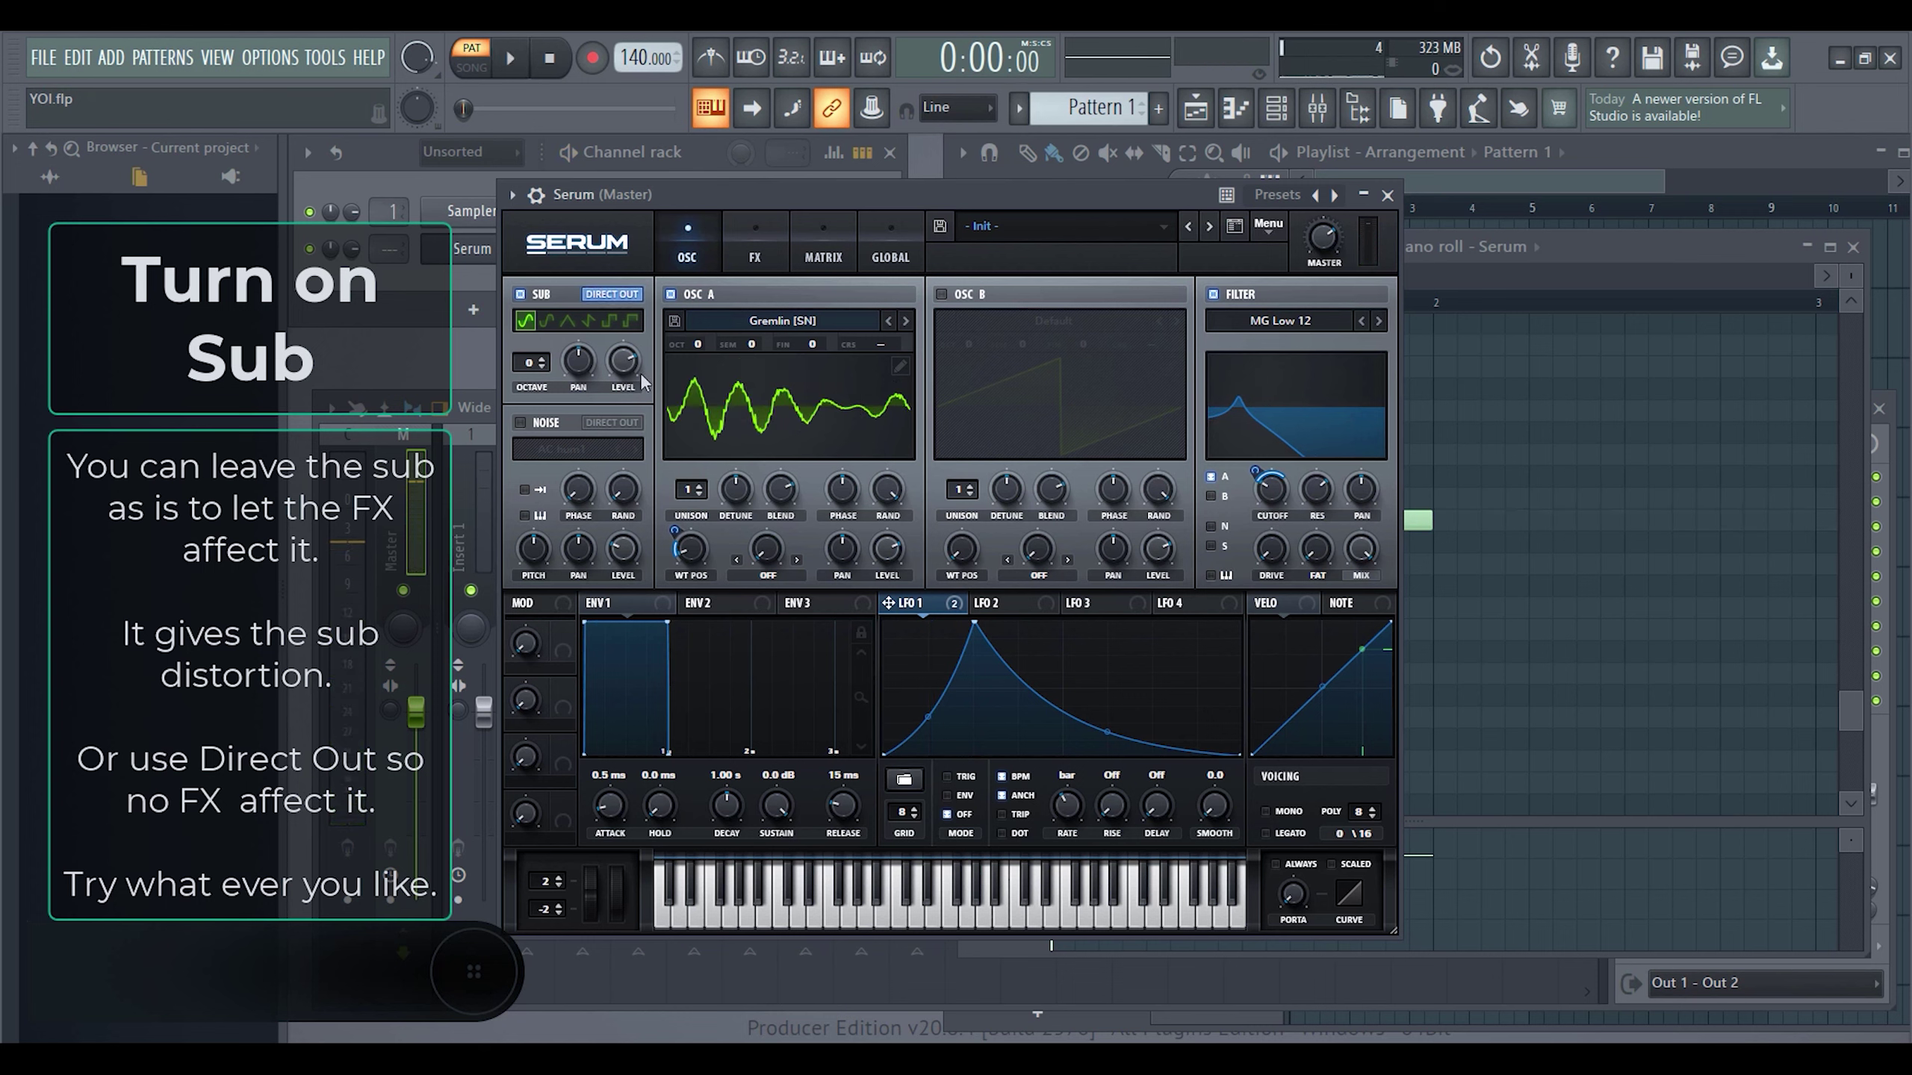
pyautogui.press('space')
pyautogui.press('space')
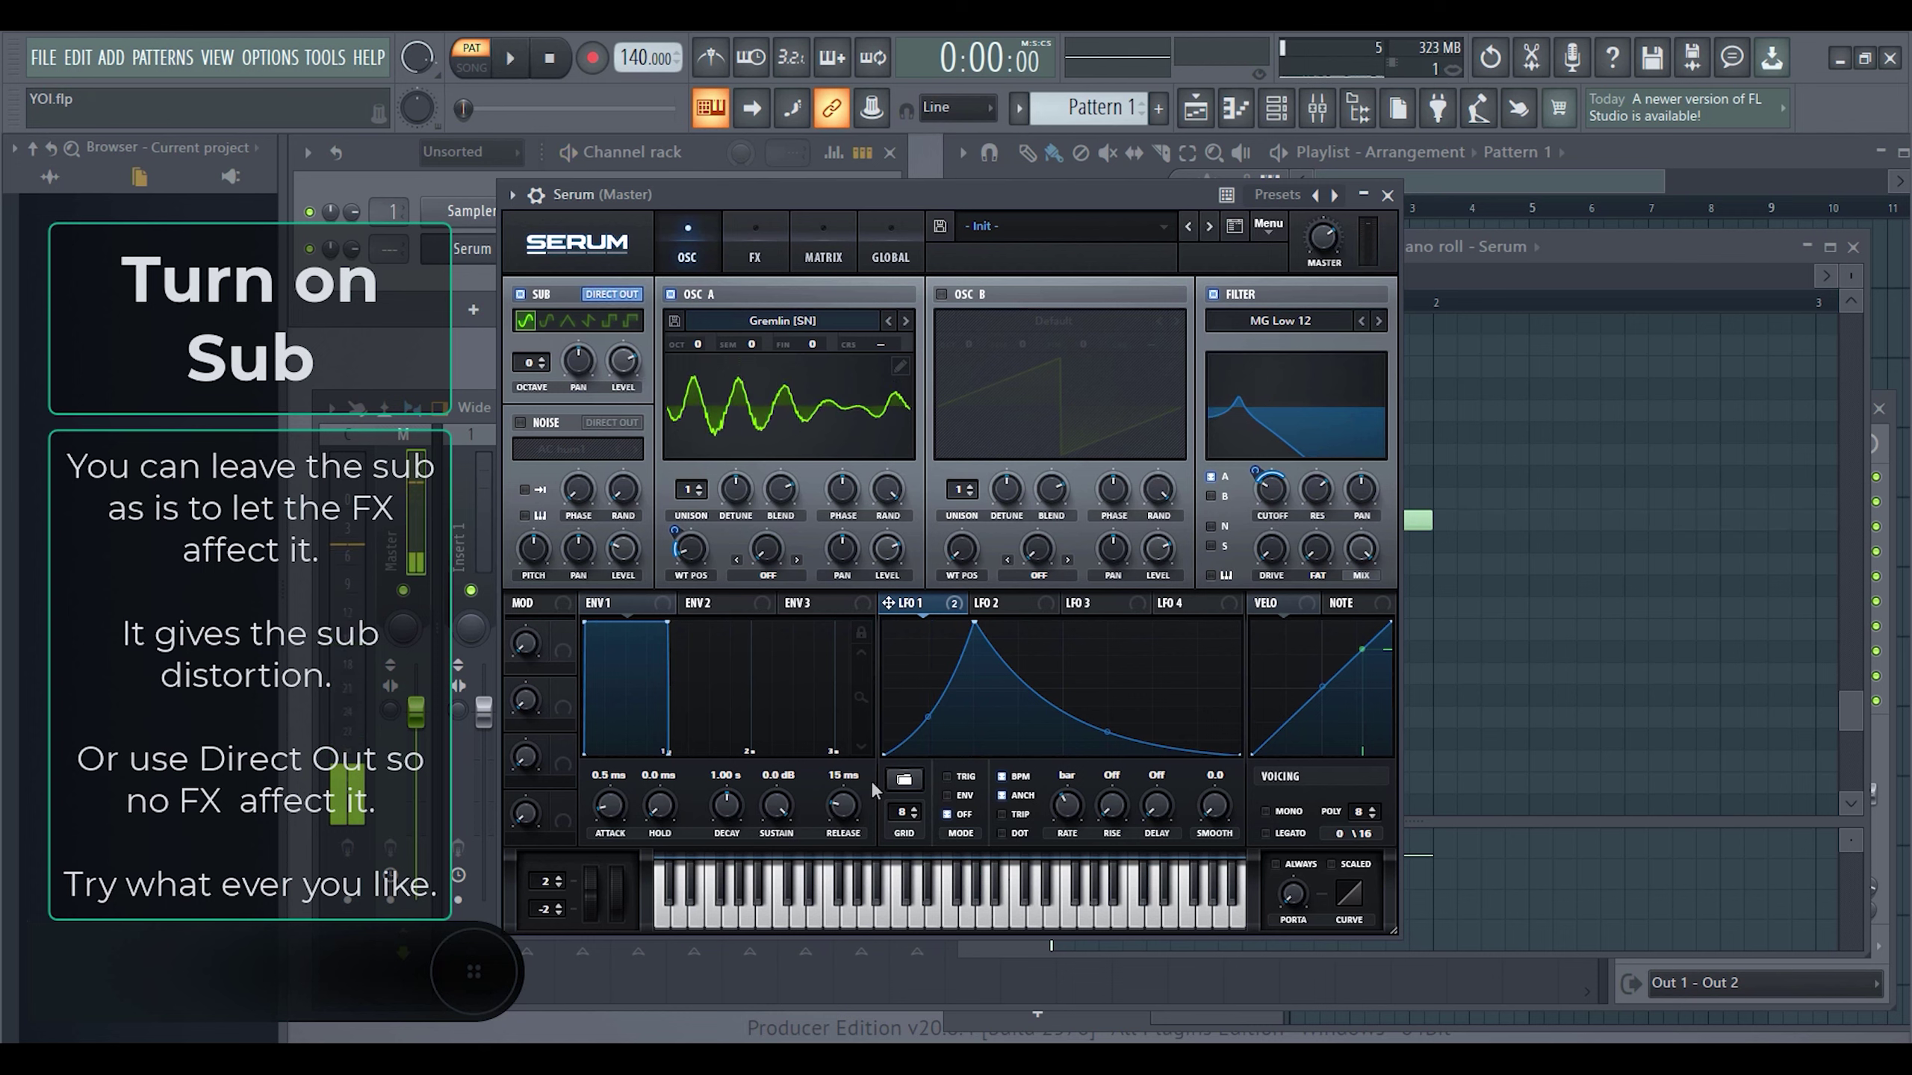
pyautogui.press('space')
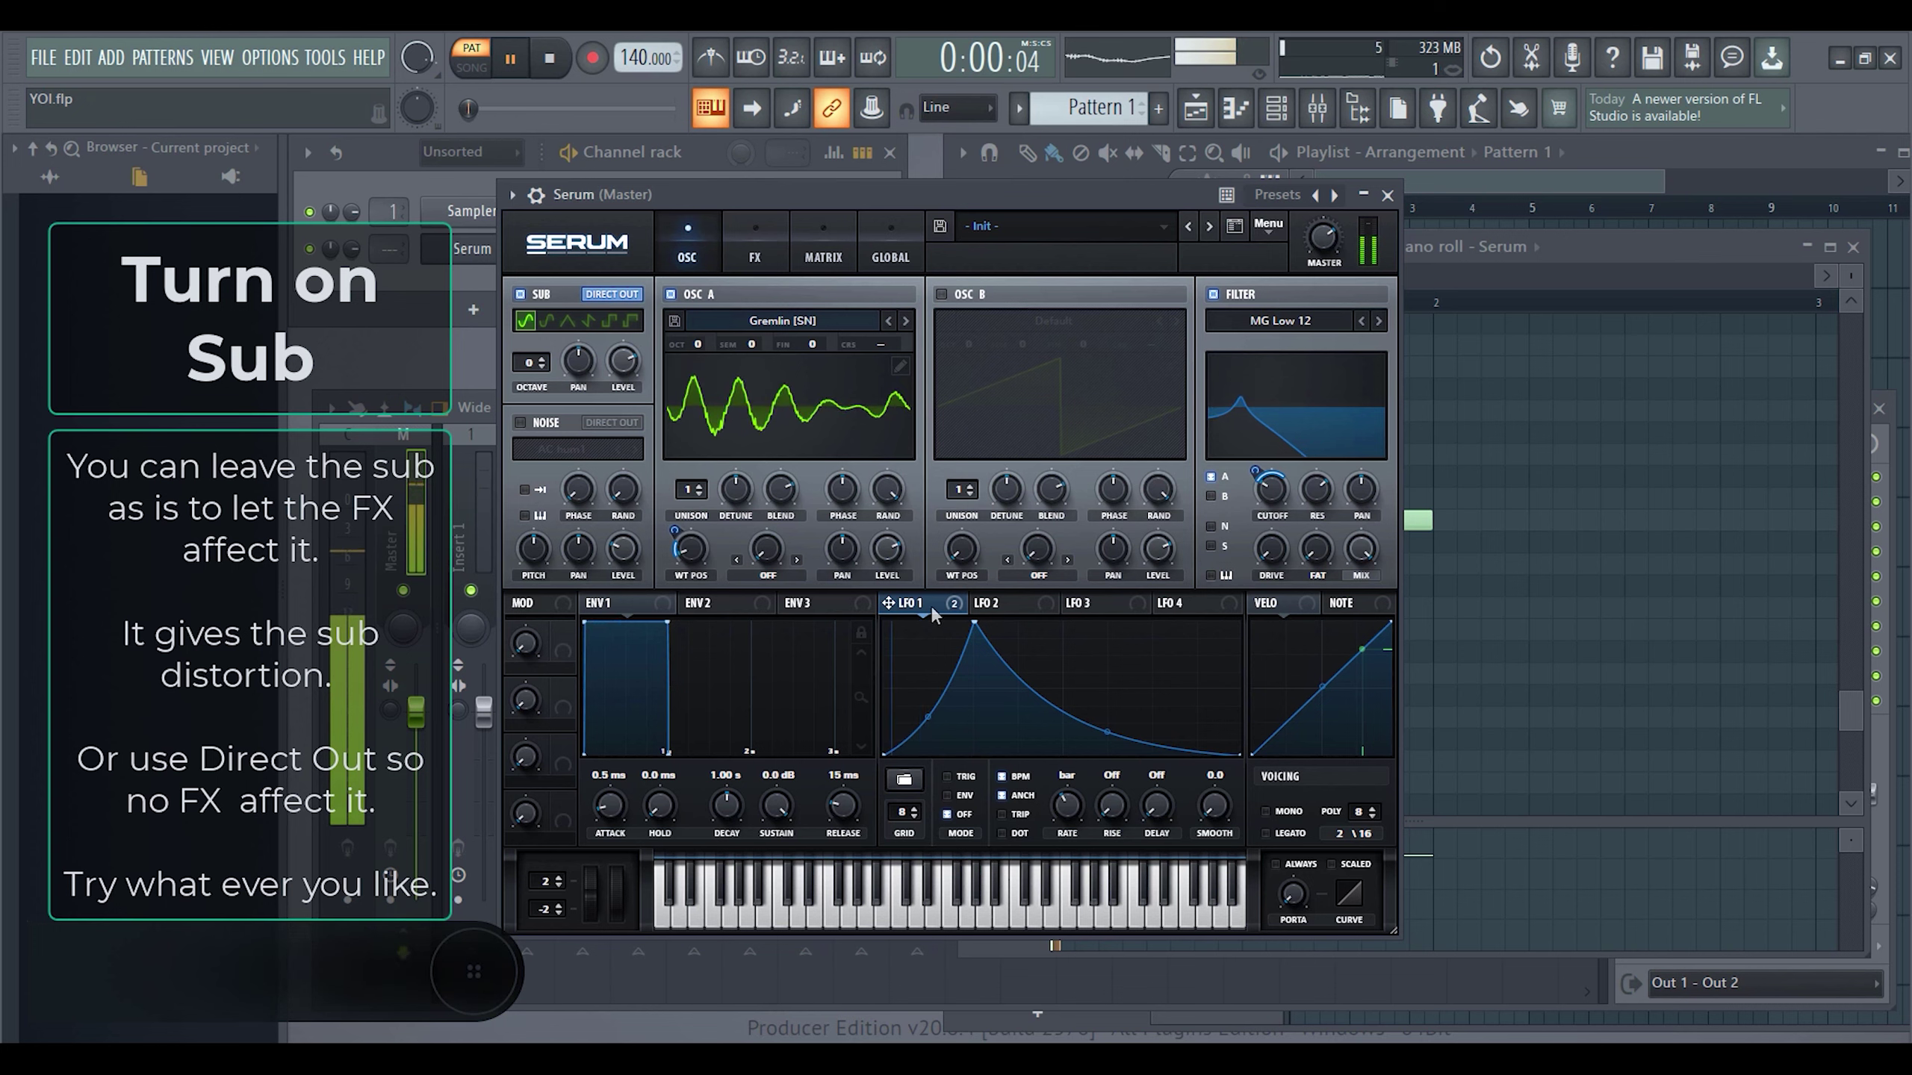
pyautogui.moveTo(1064, 811); pyautogui.dragTo(1067, 802)
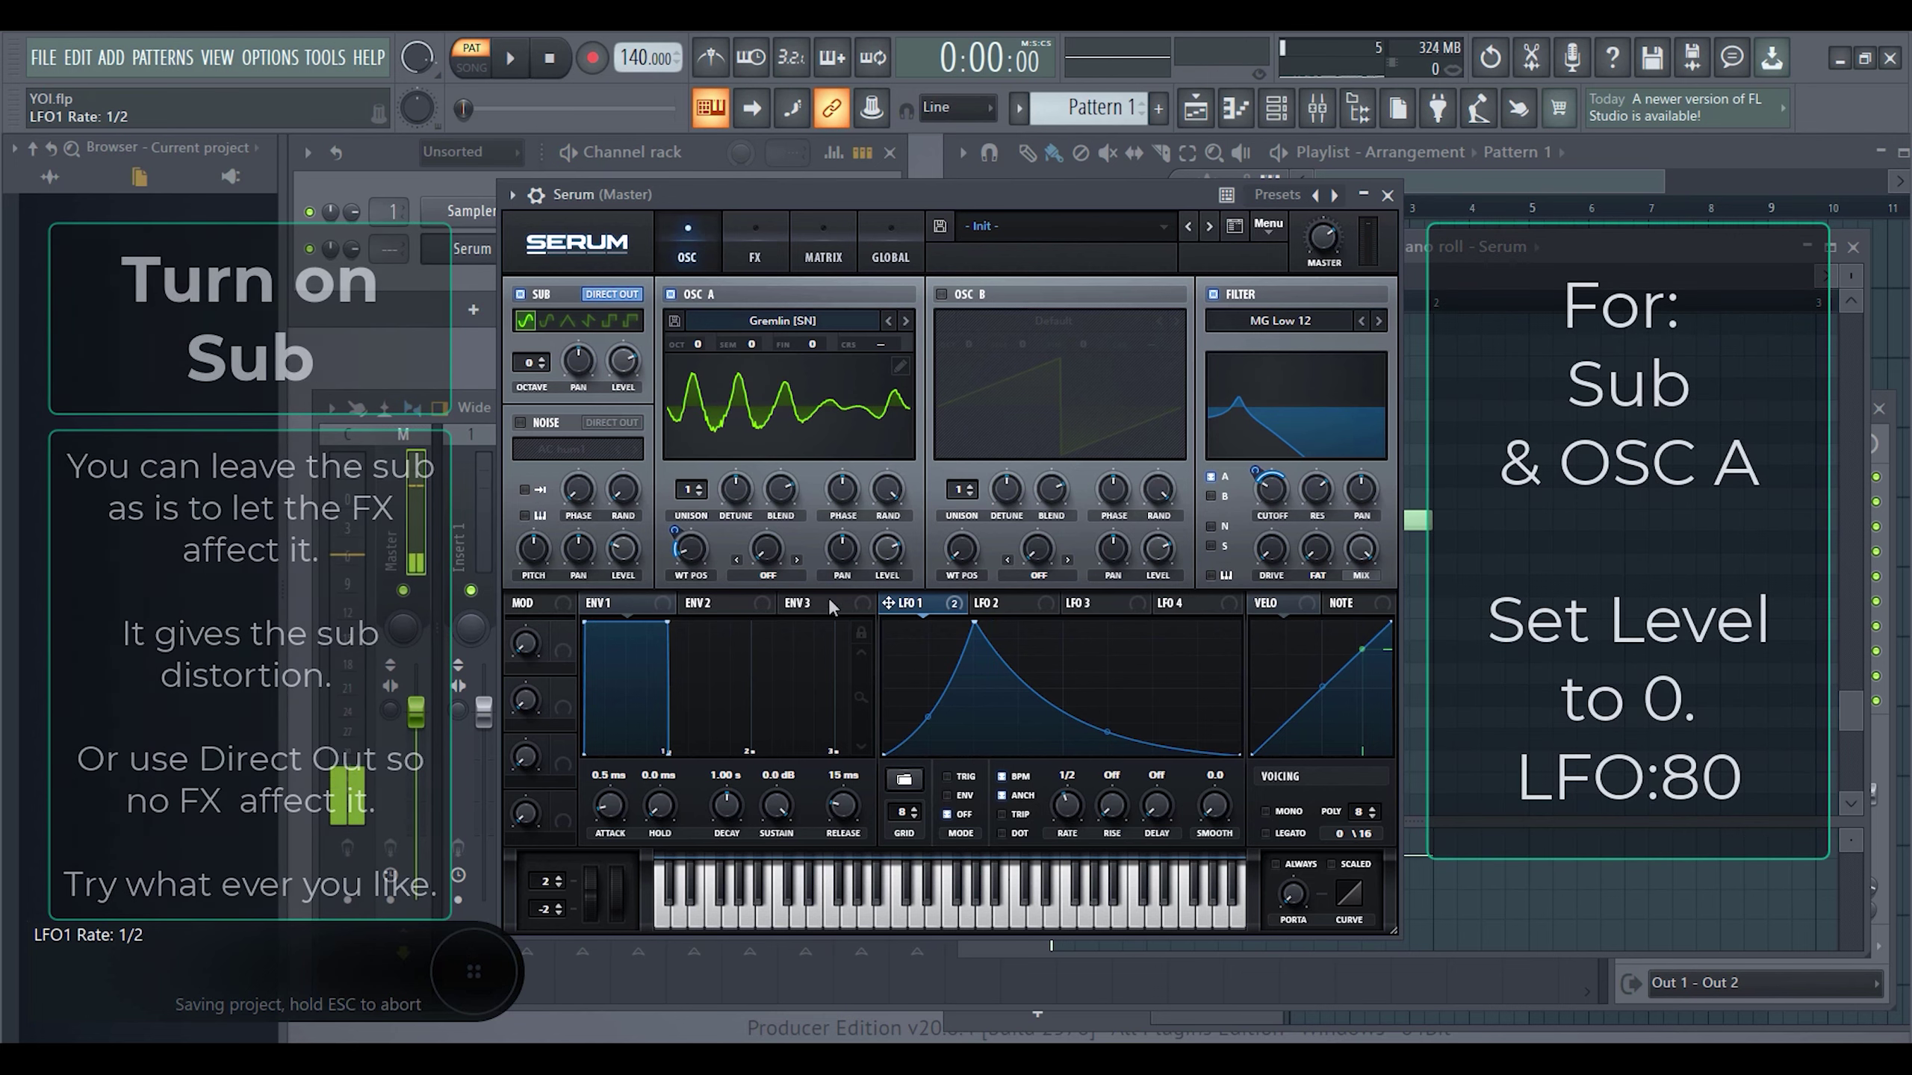
# - Zero the Sub level and have LFO 1 modulate it by 81
pyautogui.press('space')
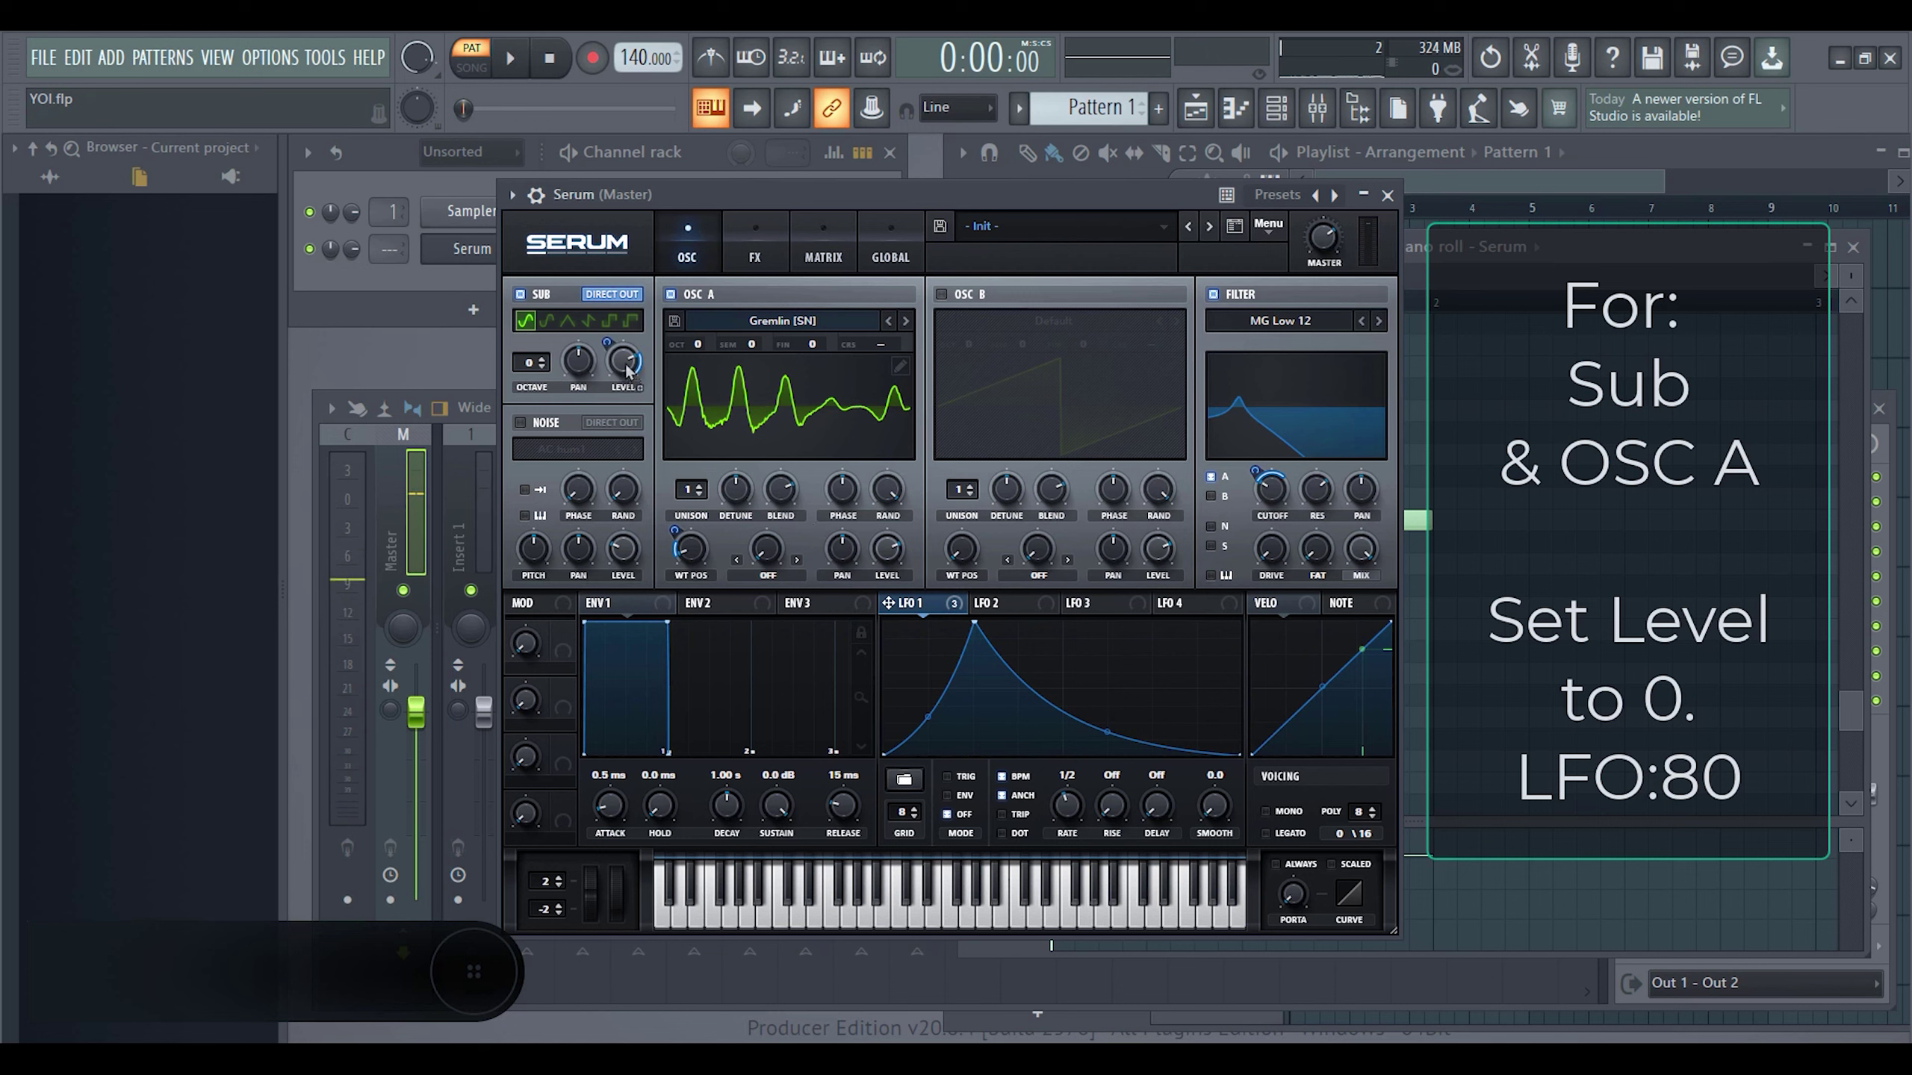
pyautogui.moveTo(628, 370); pyautogui.dragTo(634, 373)
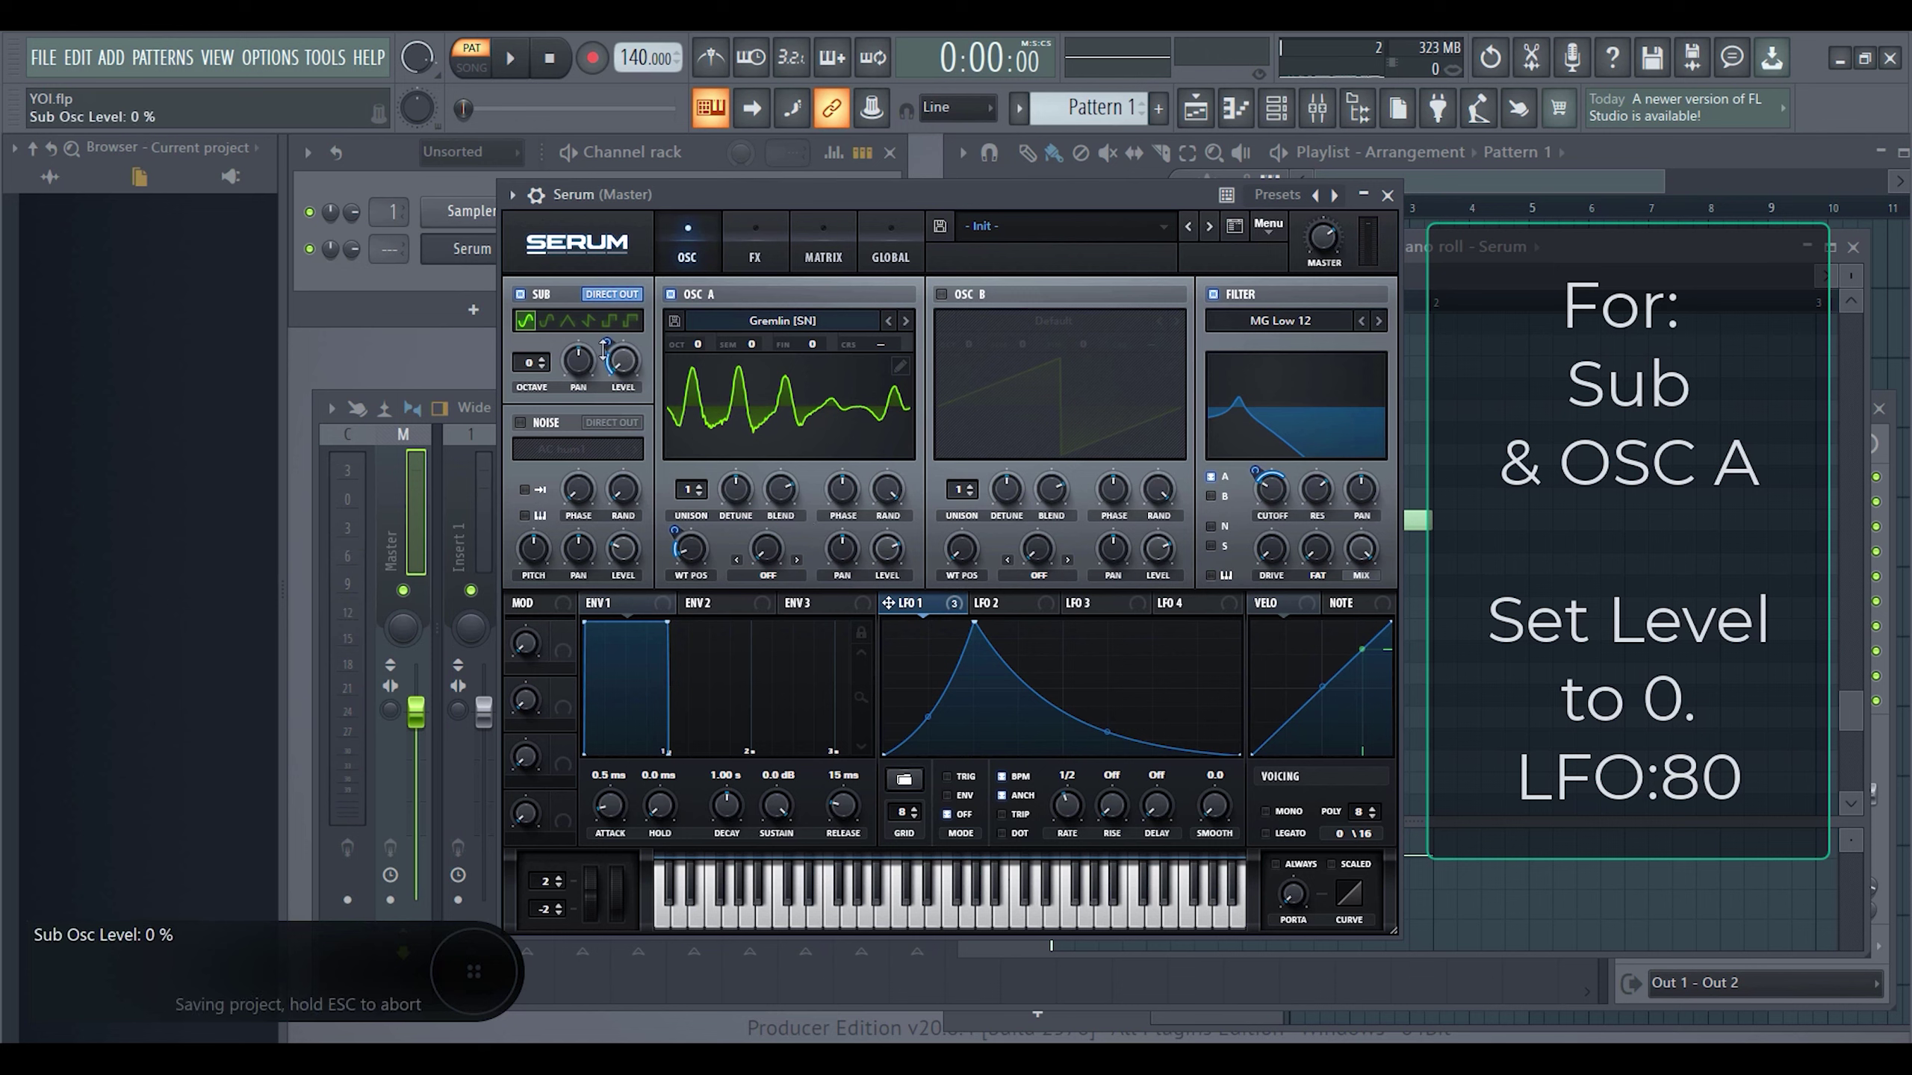
pyautogui.moveTo(606, 354); pyautogui.dragTo(613, 322)
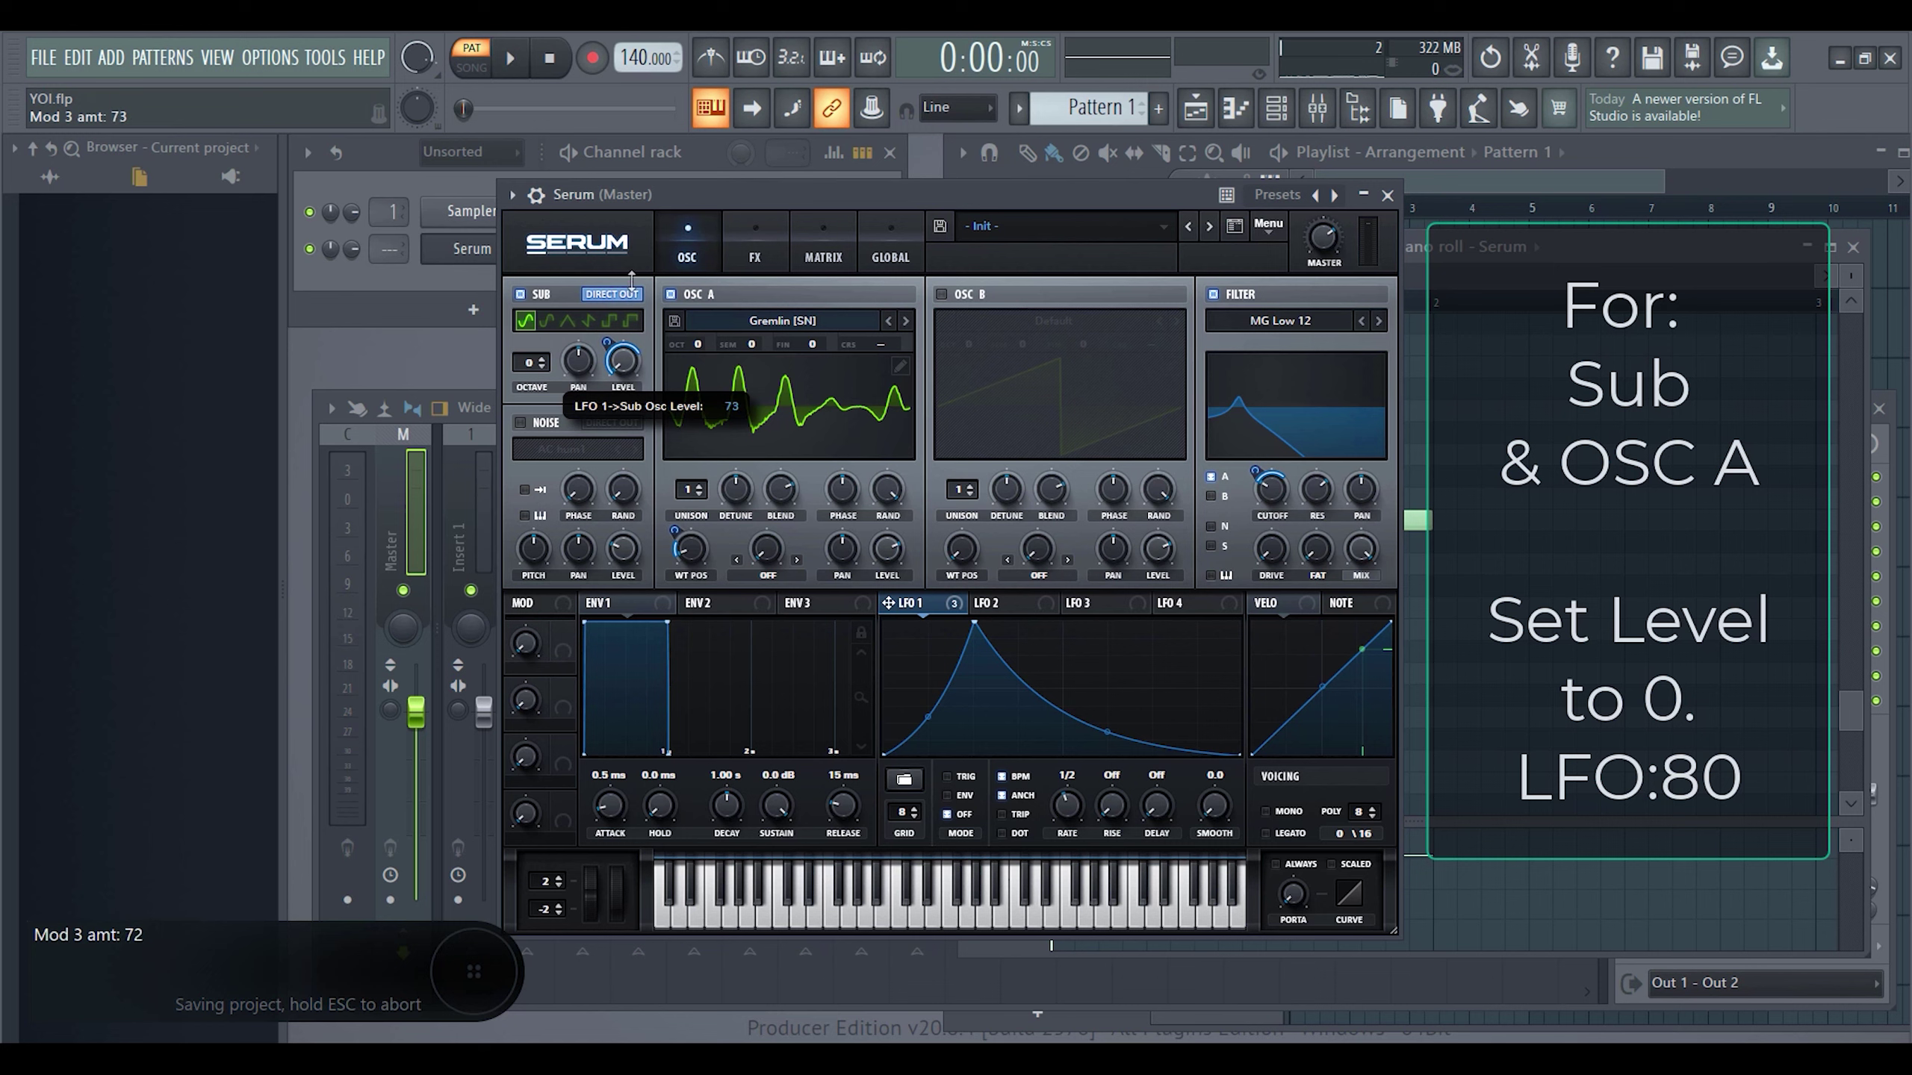
pyautogui.moveTo(646, 258); pyautogui.dragTo(651, 265)
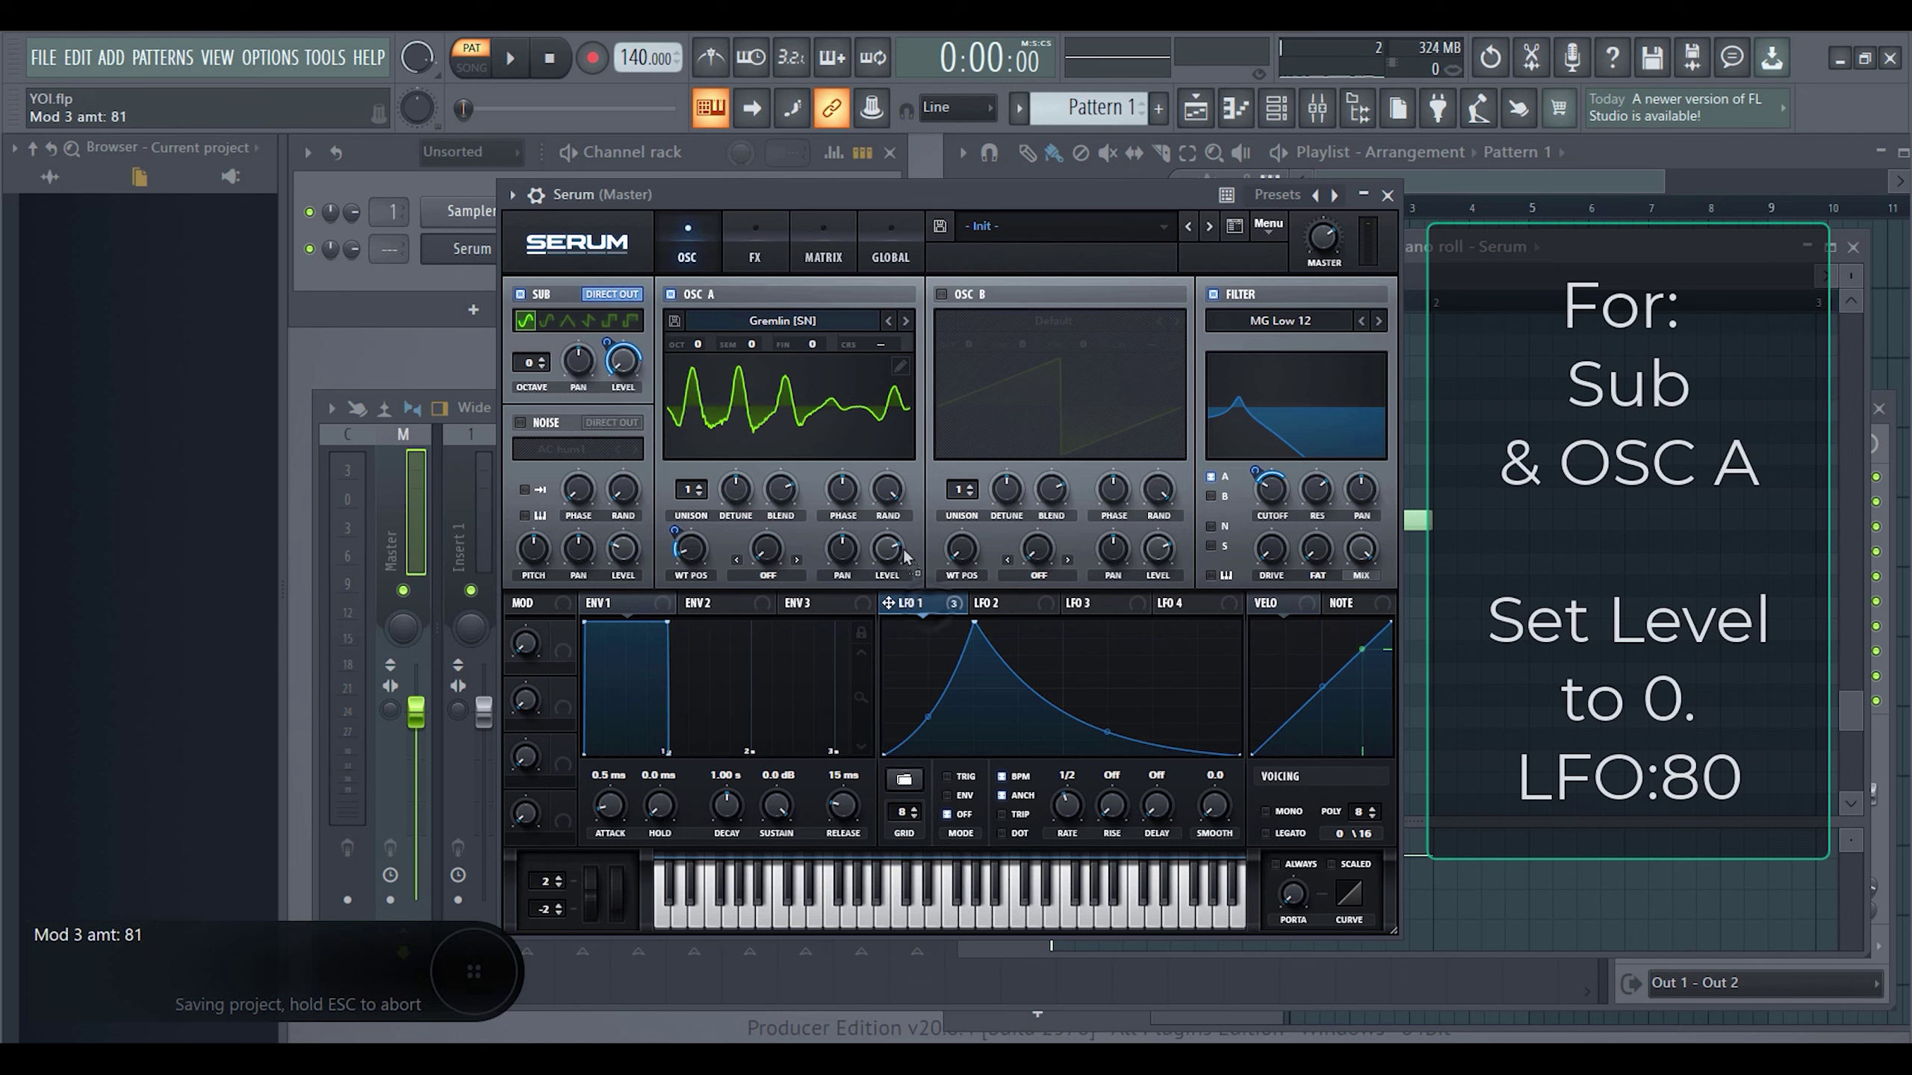
# - Route LFO 1 to OSC A's level with a depth of about 80
pyautogui.moveTo(924, 614)
pyautogui.mouseDown()
pyautogui.moveTo(895, 553)
pyautogui.moveTo(892, 624)
pyautogui.mouseUp()
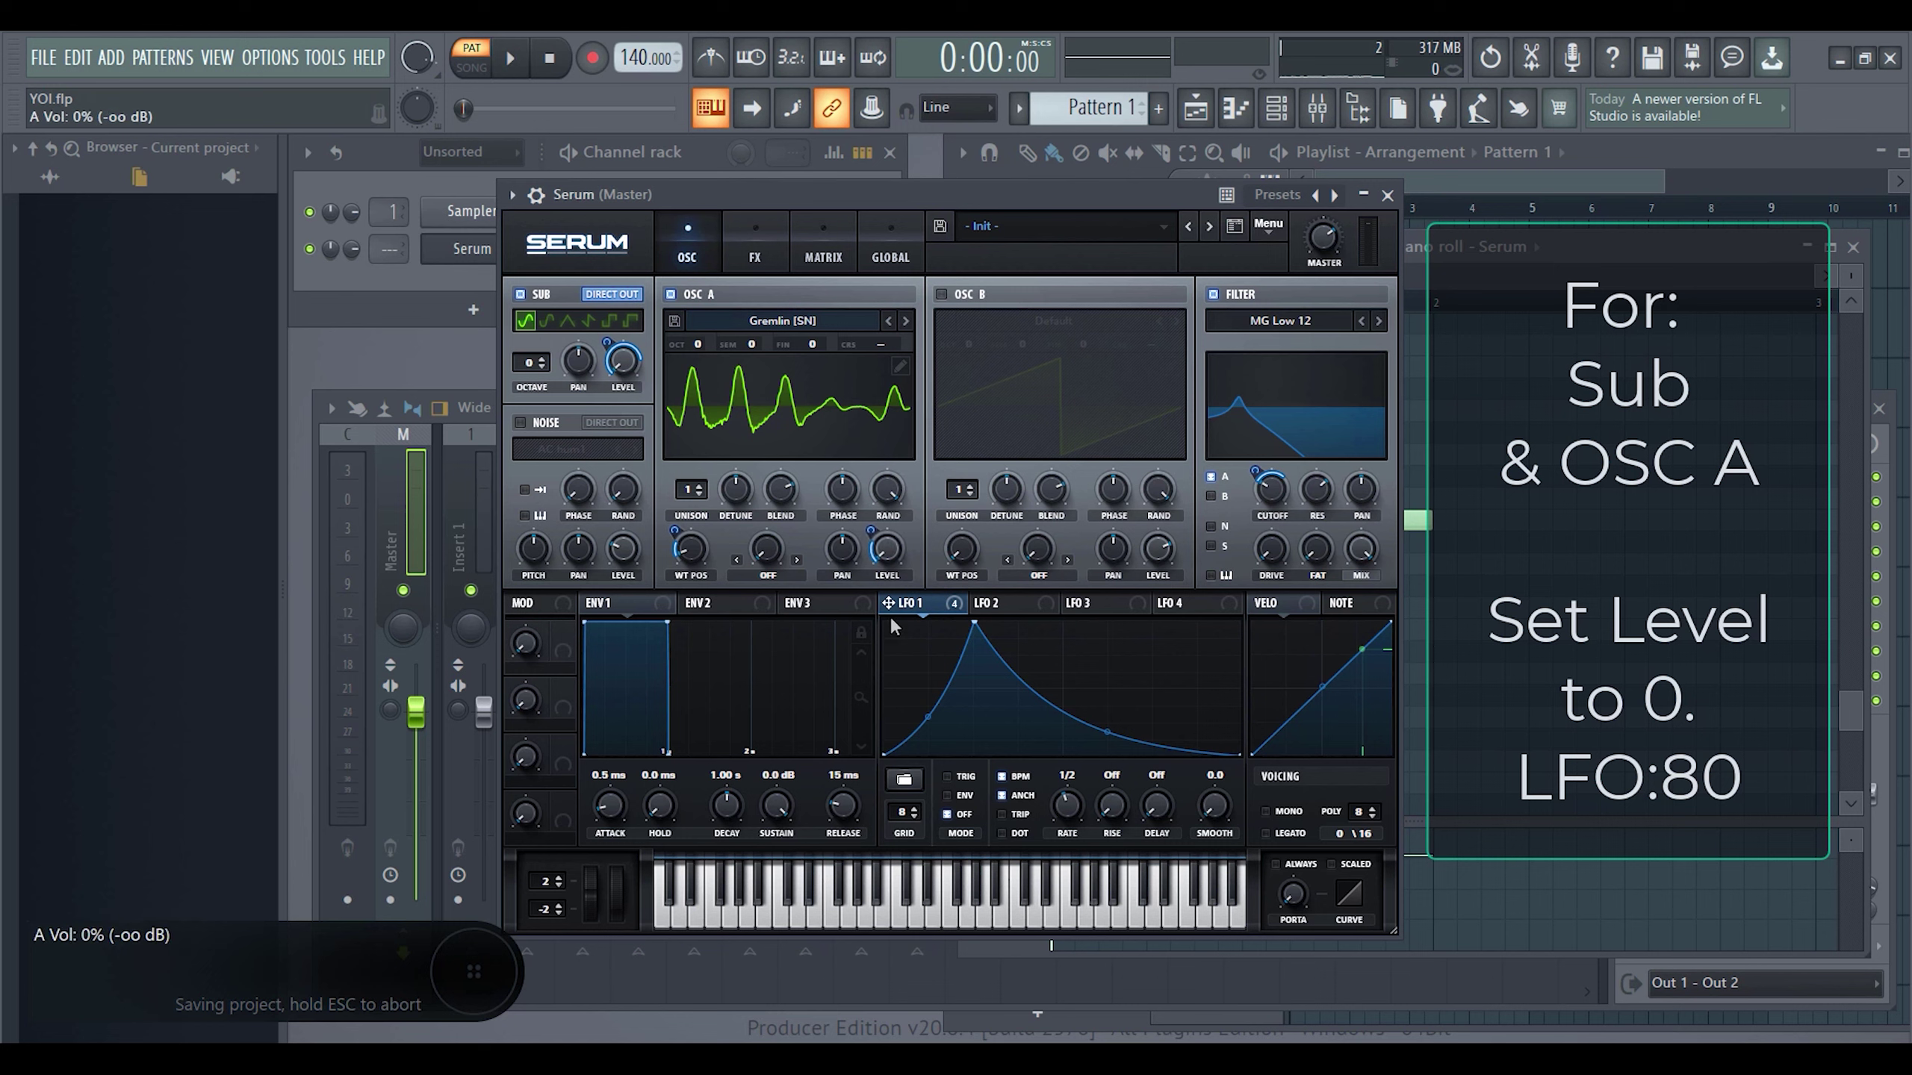
pyautogui.moveTo(868, 528); pyautogui.dragTo(871, 483)
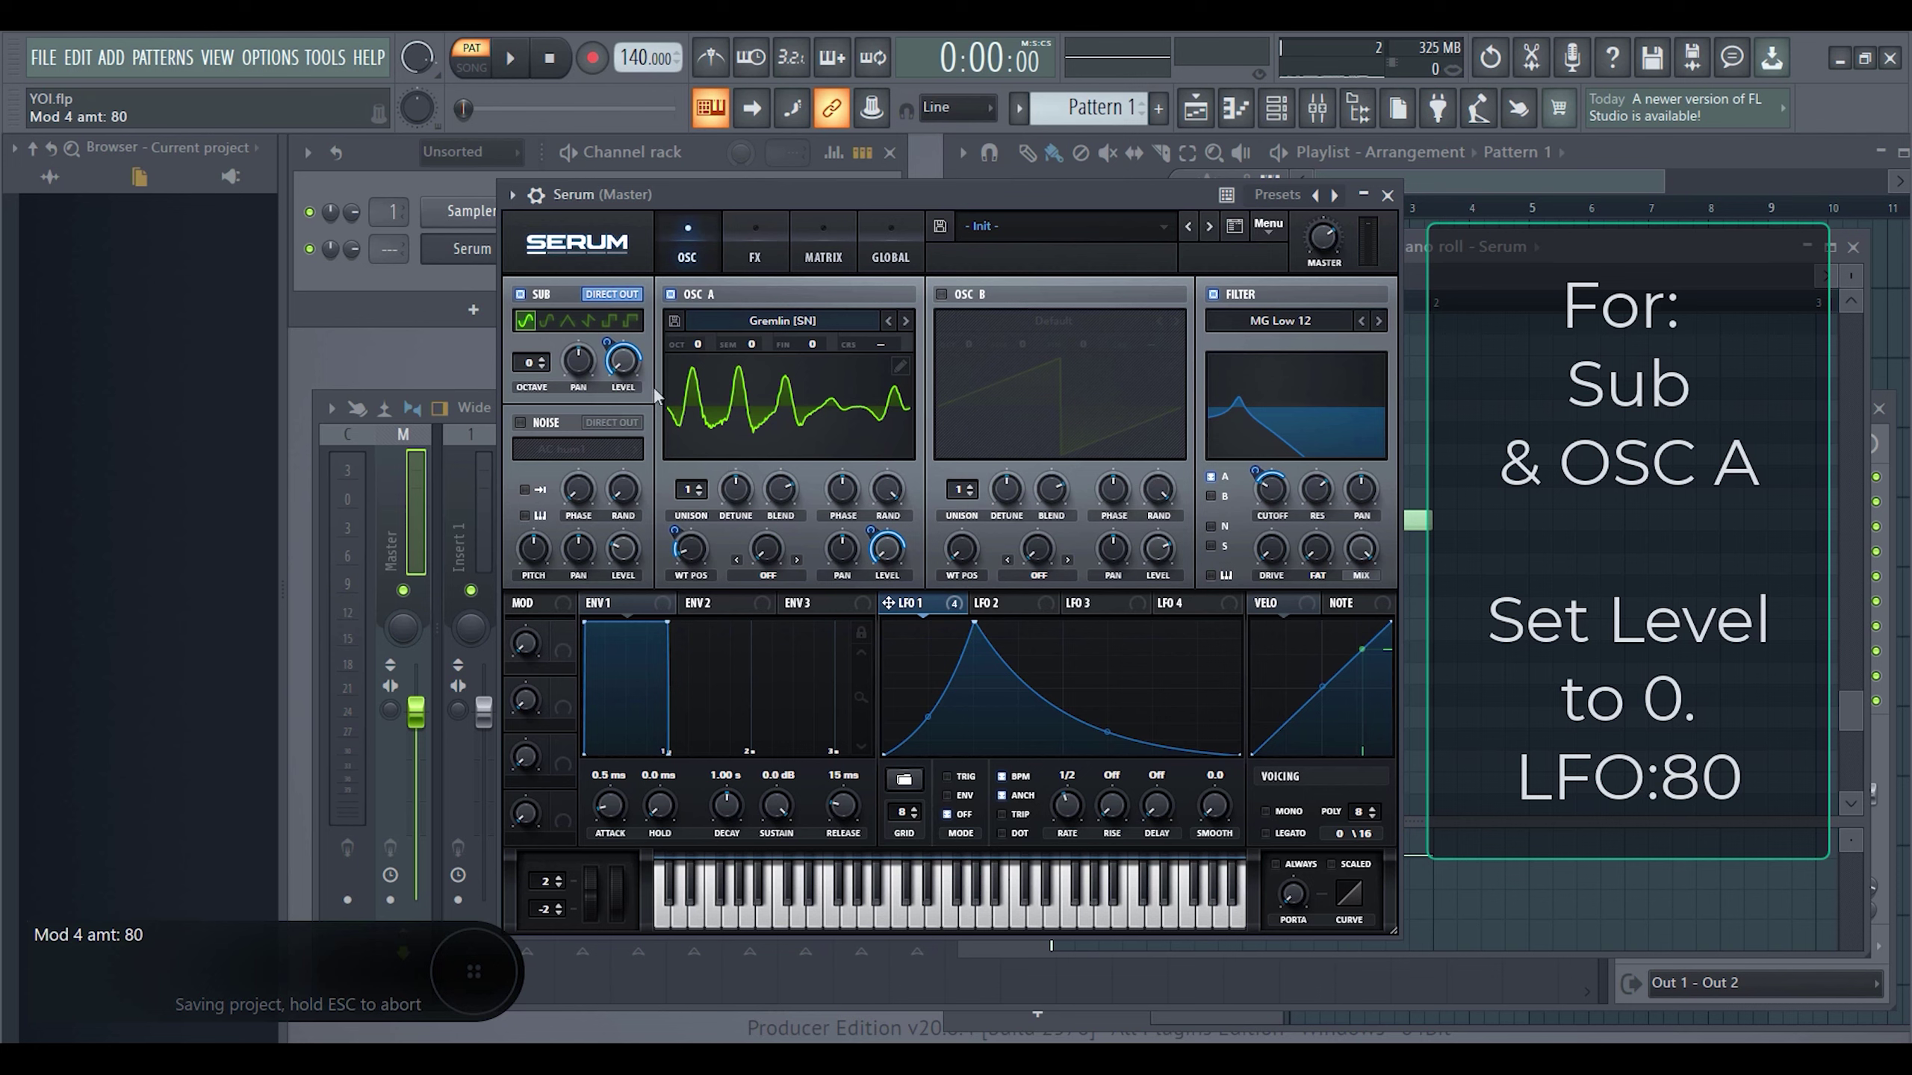
pyautogui.moveTo(607, 341); pyautogui.dragTo(607, 340)
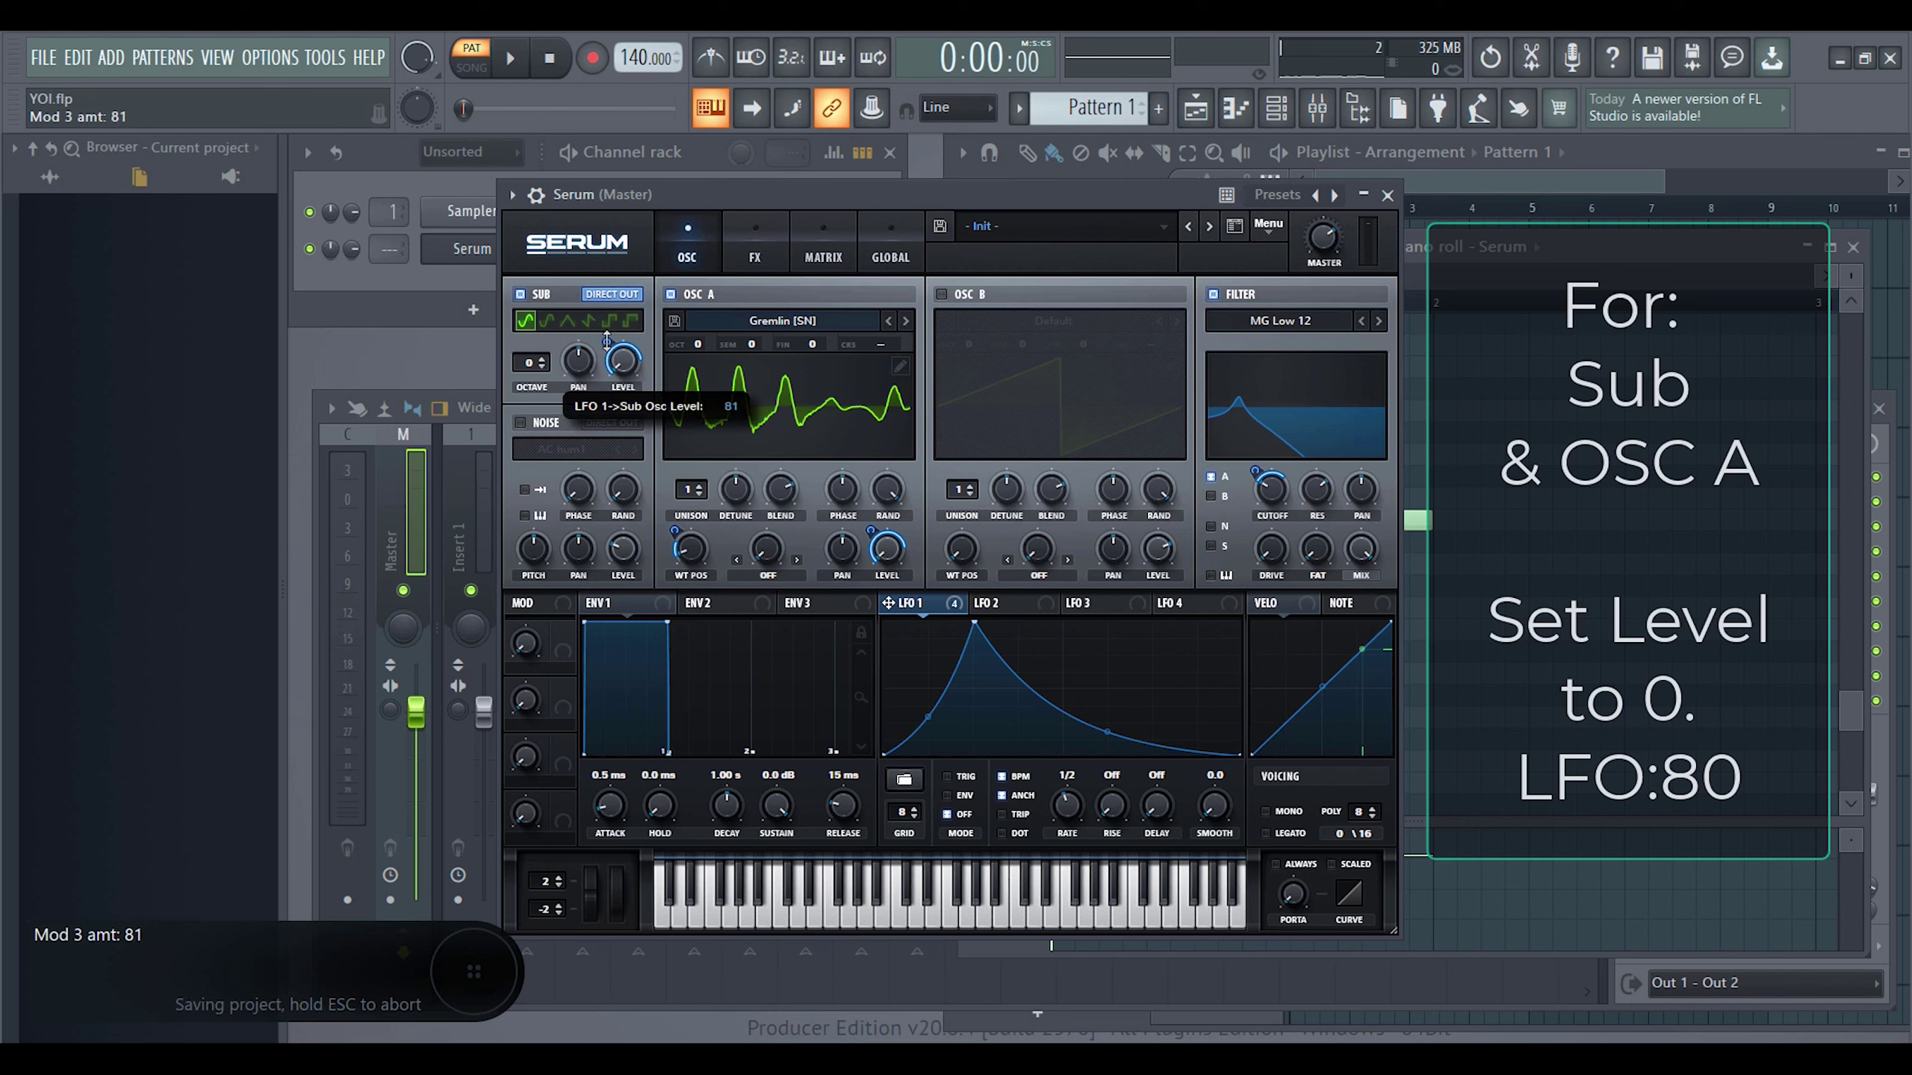
# - Audition the patch, save the project, and set LFO 1's rate to one bar
pyautogui.press('space')
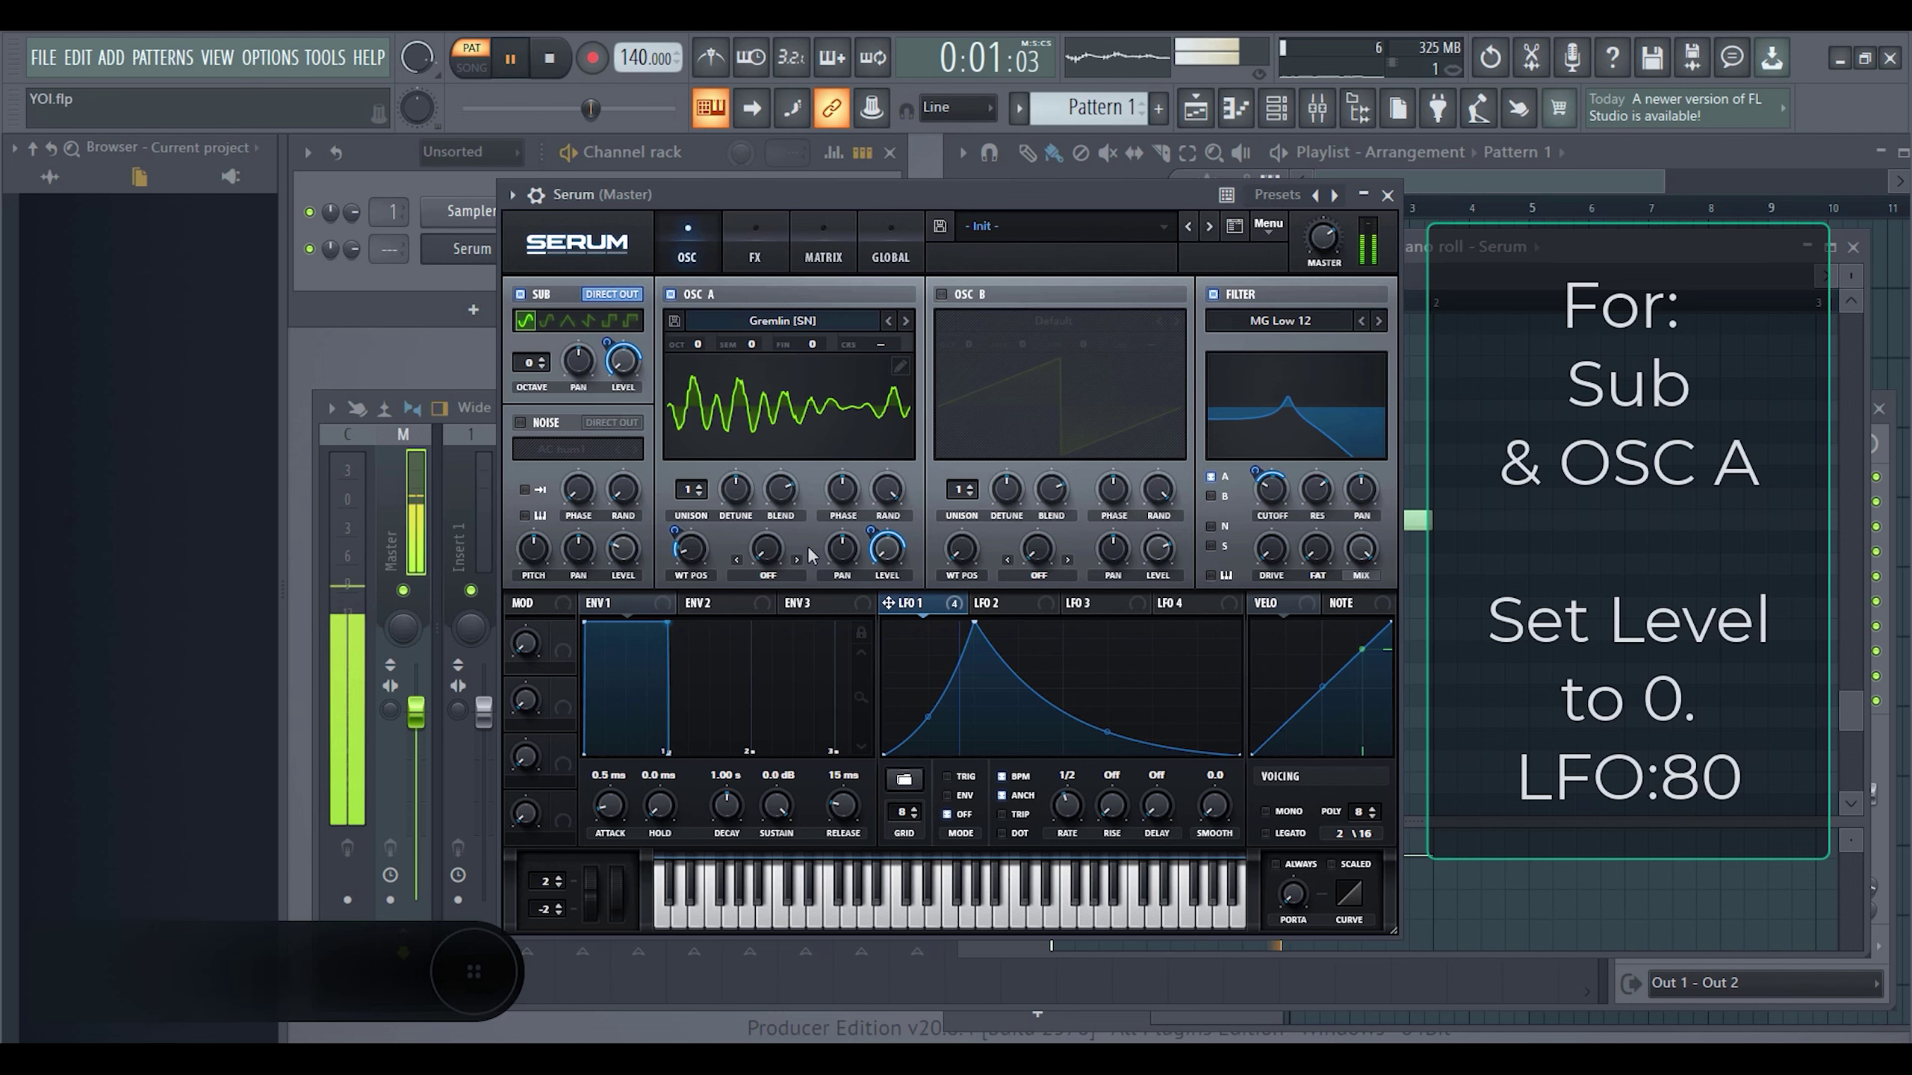
pyautogui.click(1067, 808)
pyautogui.hotkey('ctrl', 's')
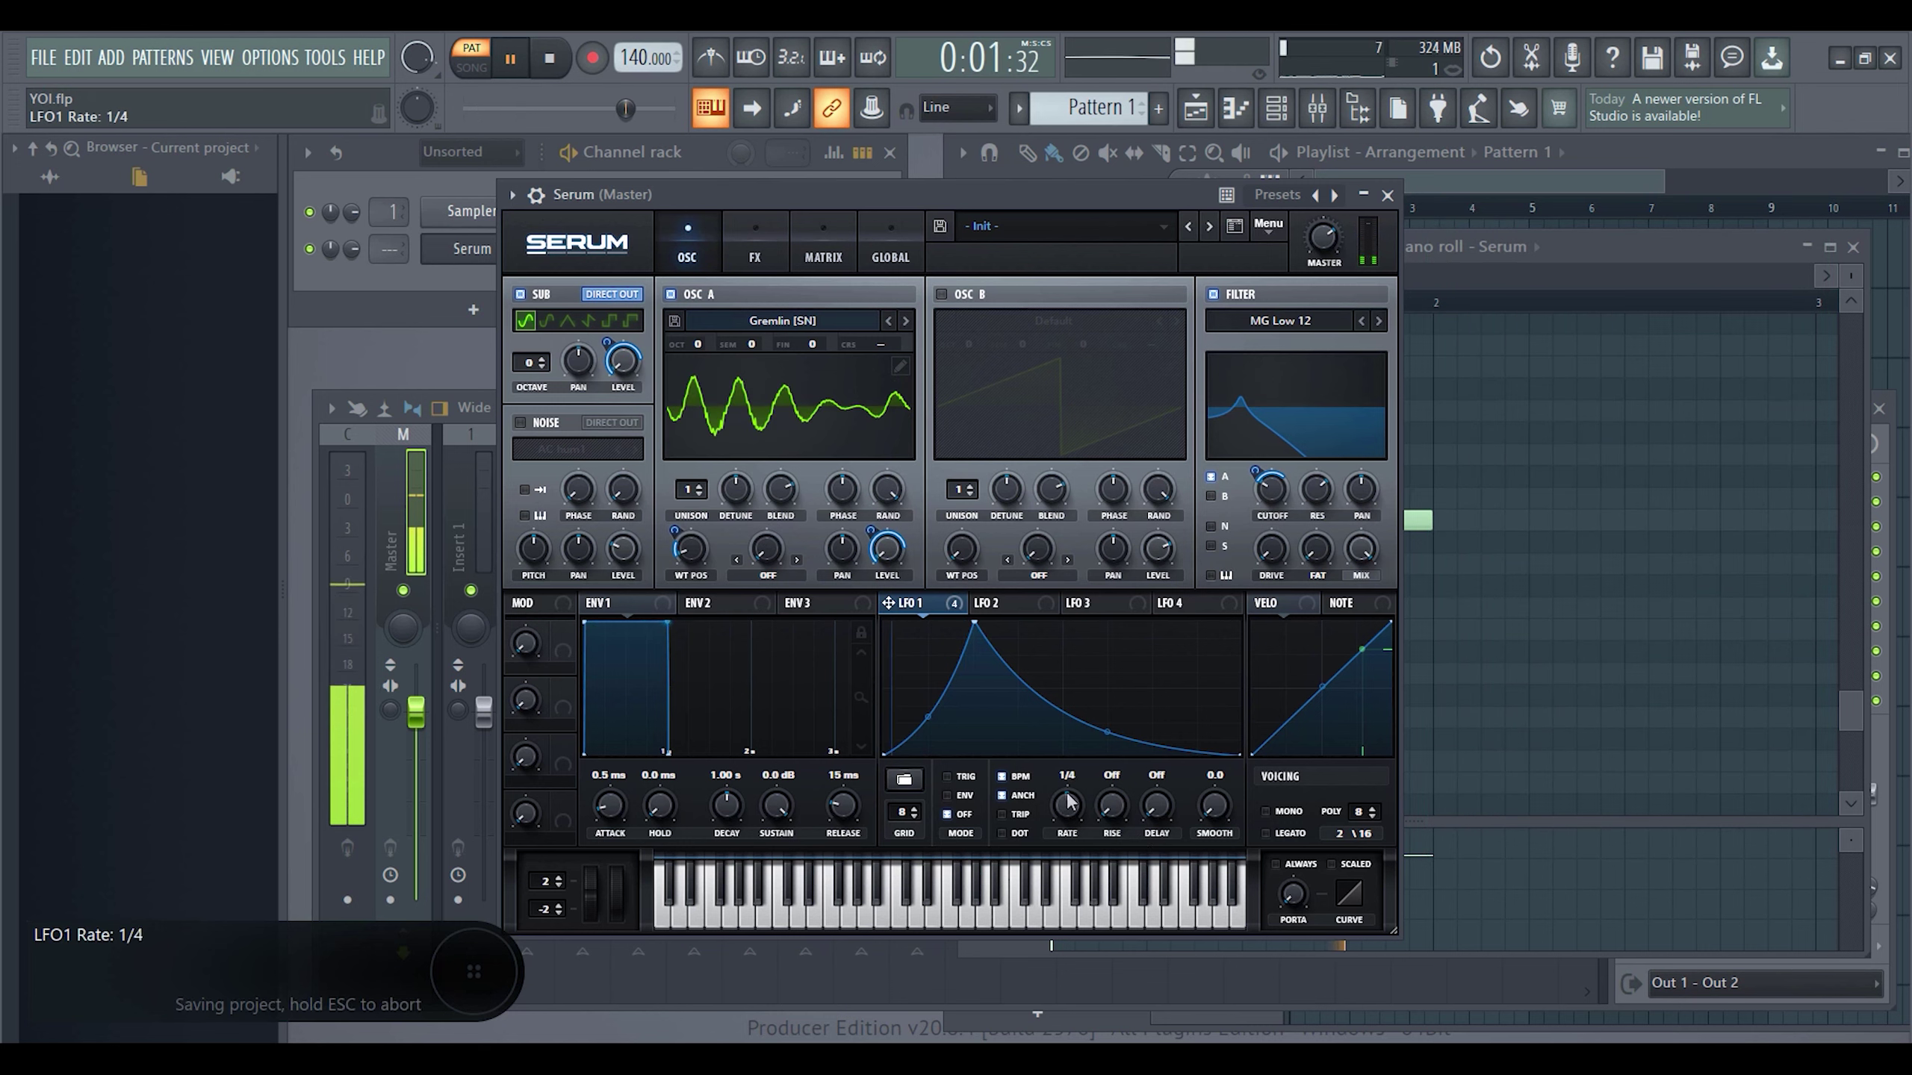
pyautogui.moveTo(1067, 808); pyautogui.dragTo(1064, 824)
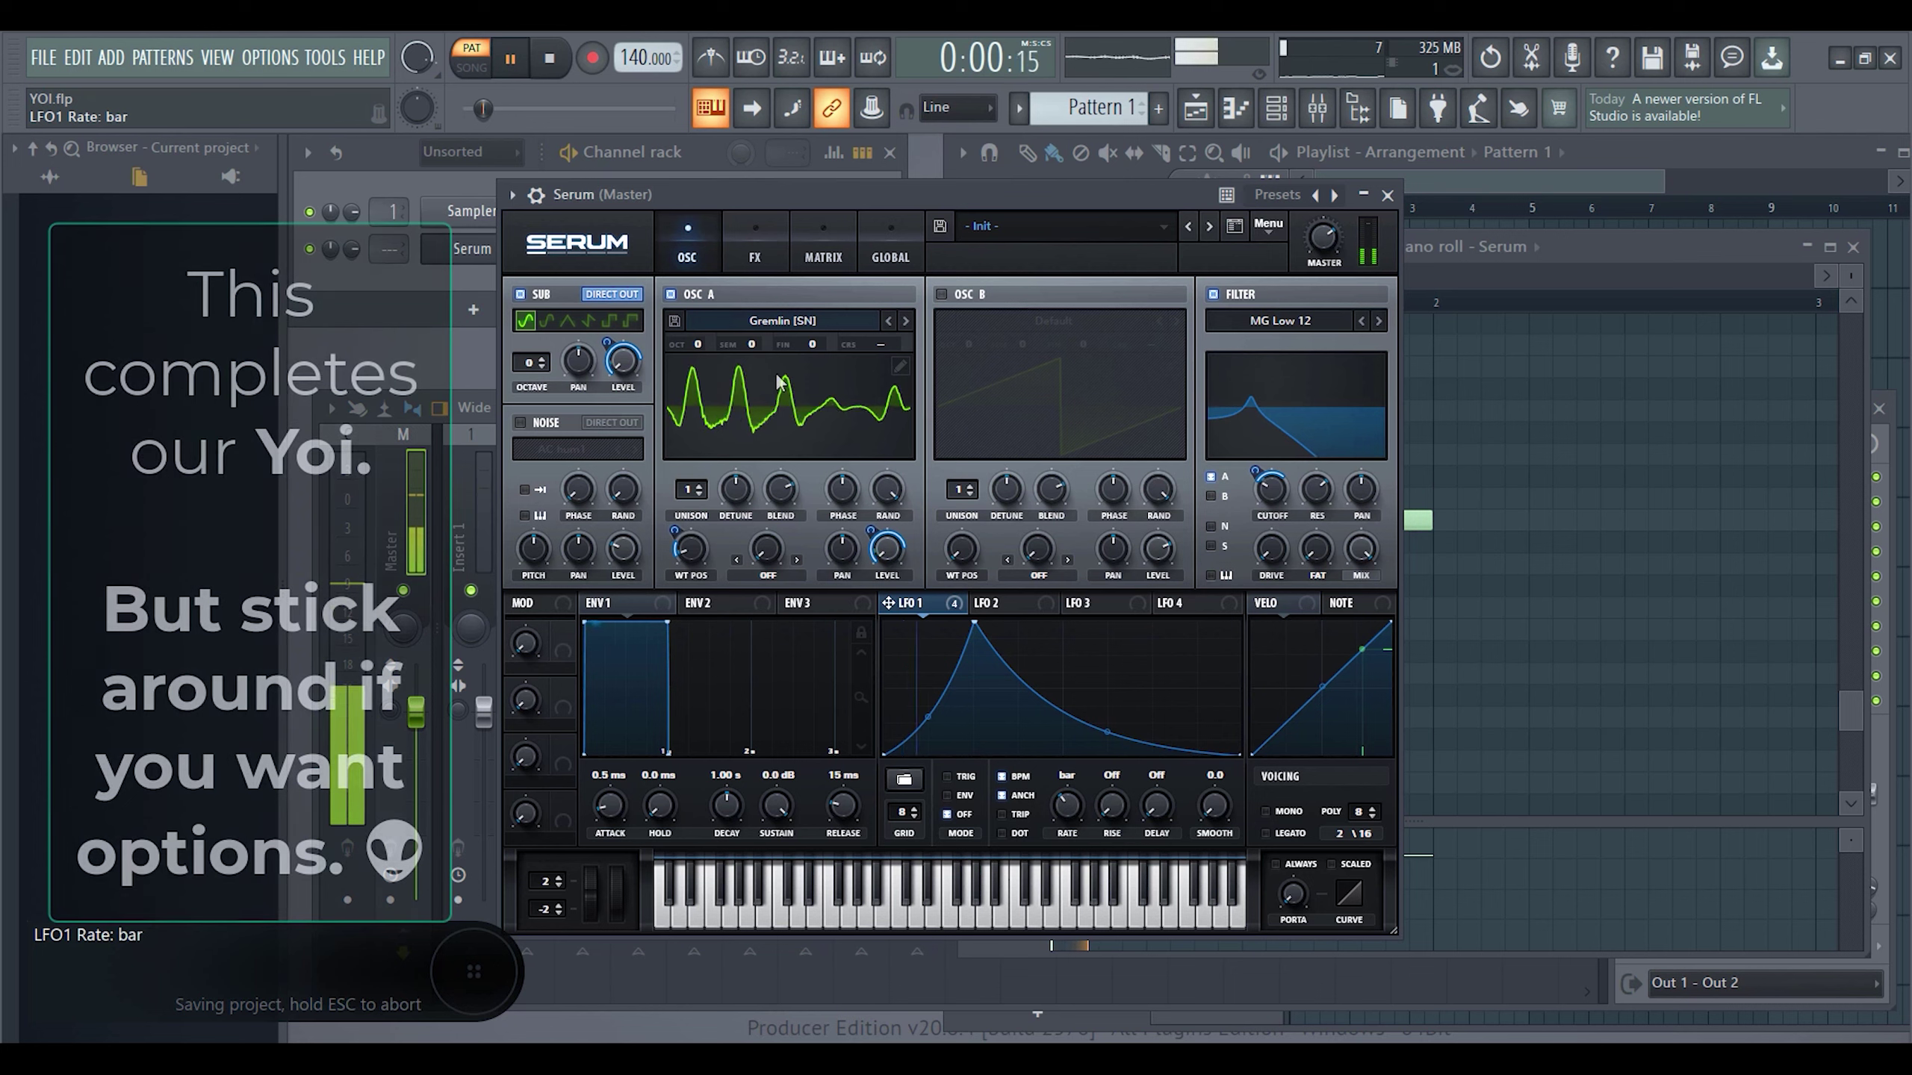
# - Choose Quantize as OSC A's warp mode and play the pattern to hear it
pyautogui.press('space')
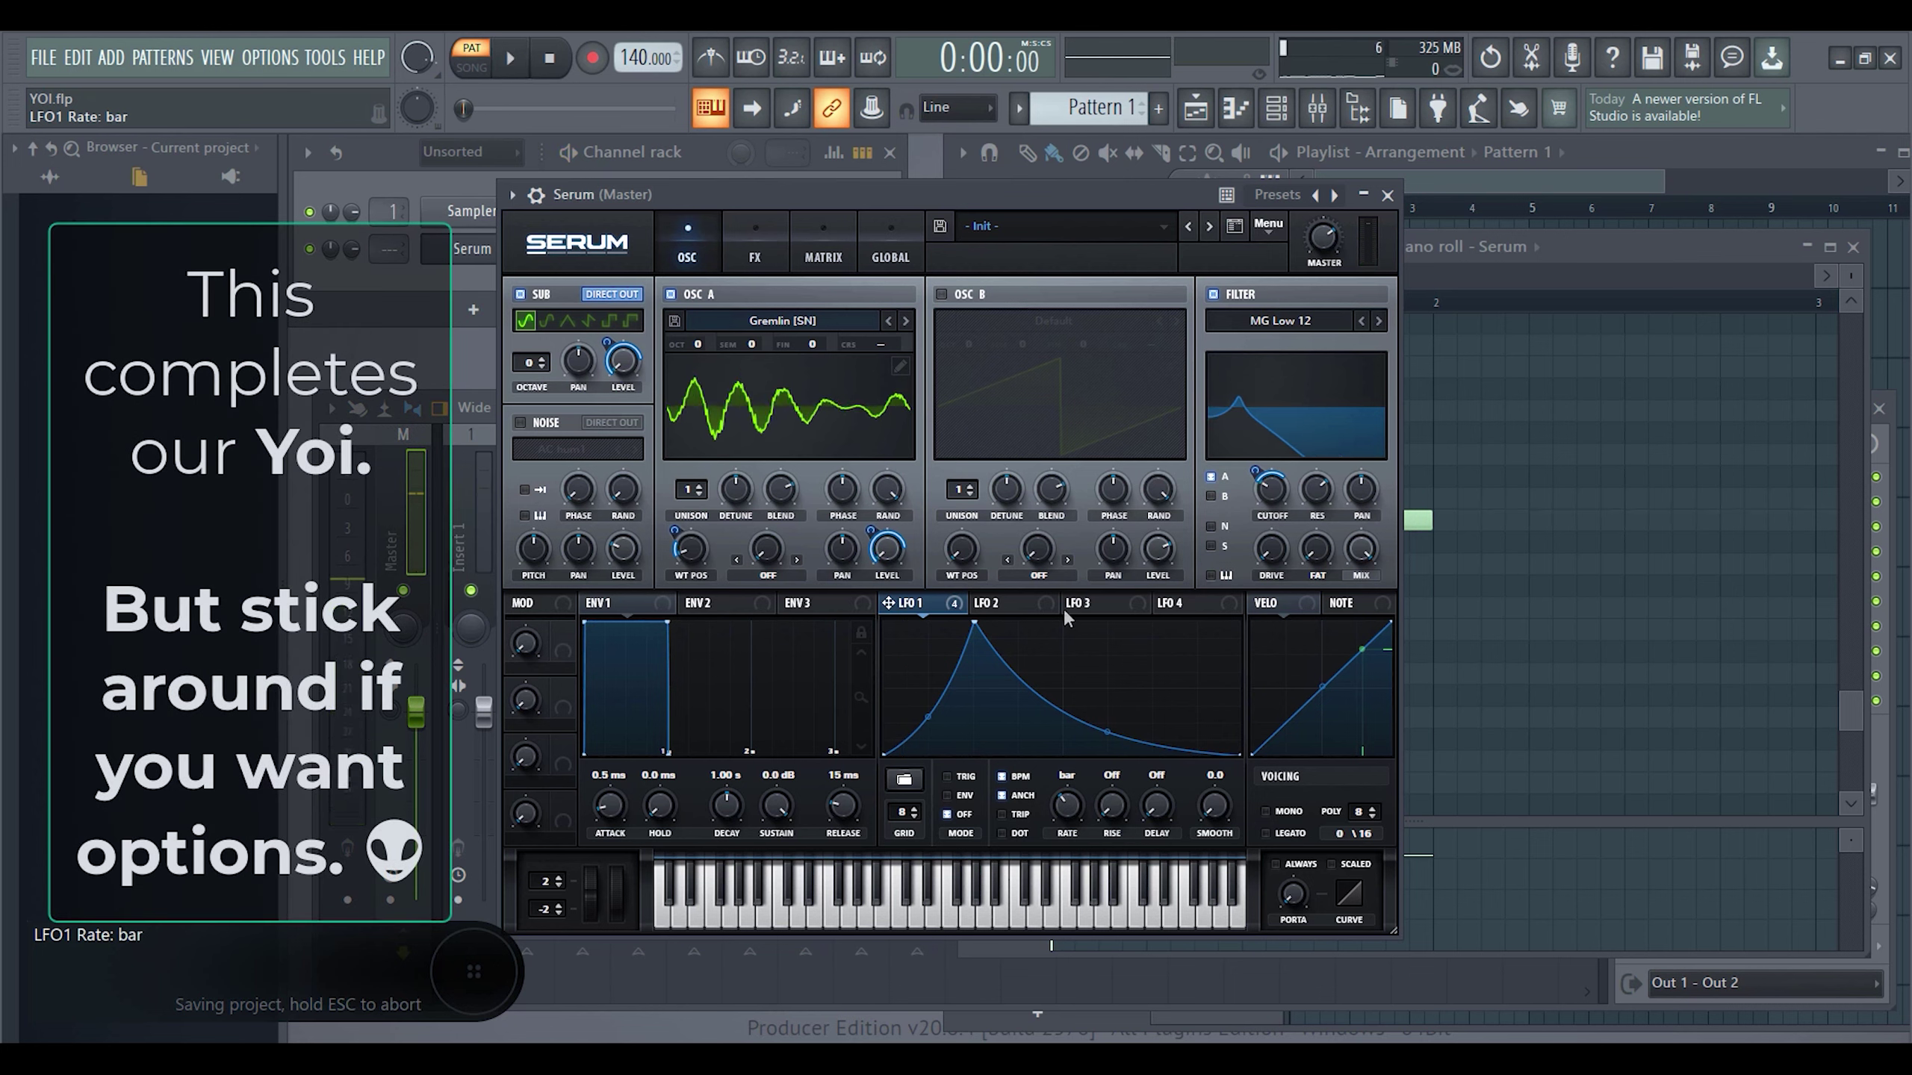
pyautogui.click(753, 577)
pyautogui.click(784, 680)
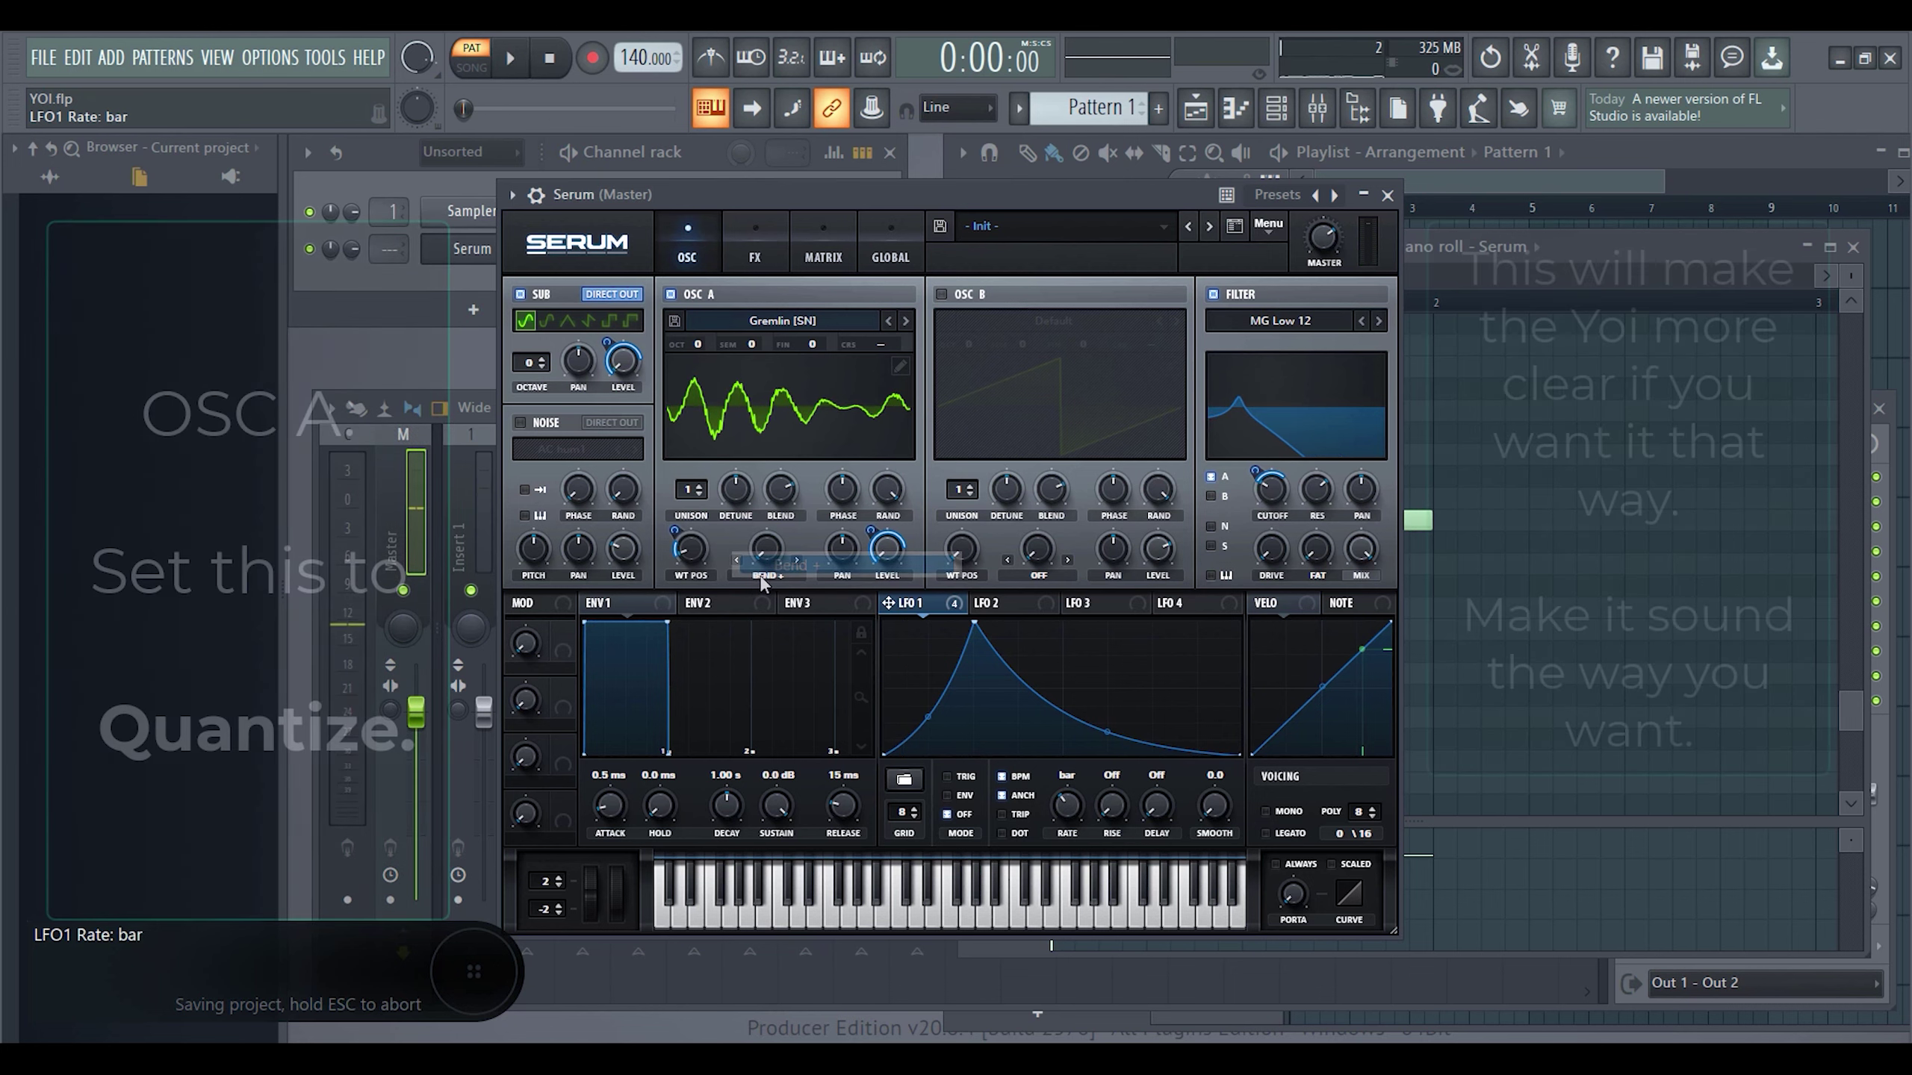
pyautogui.click(753, 577)
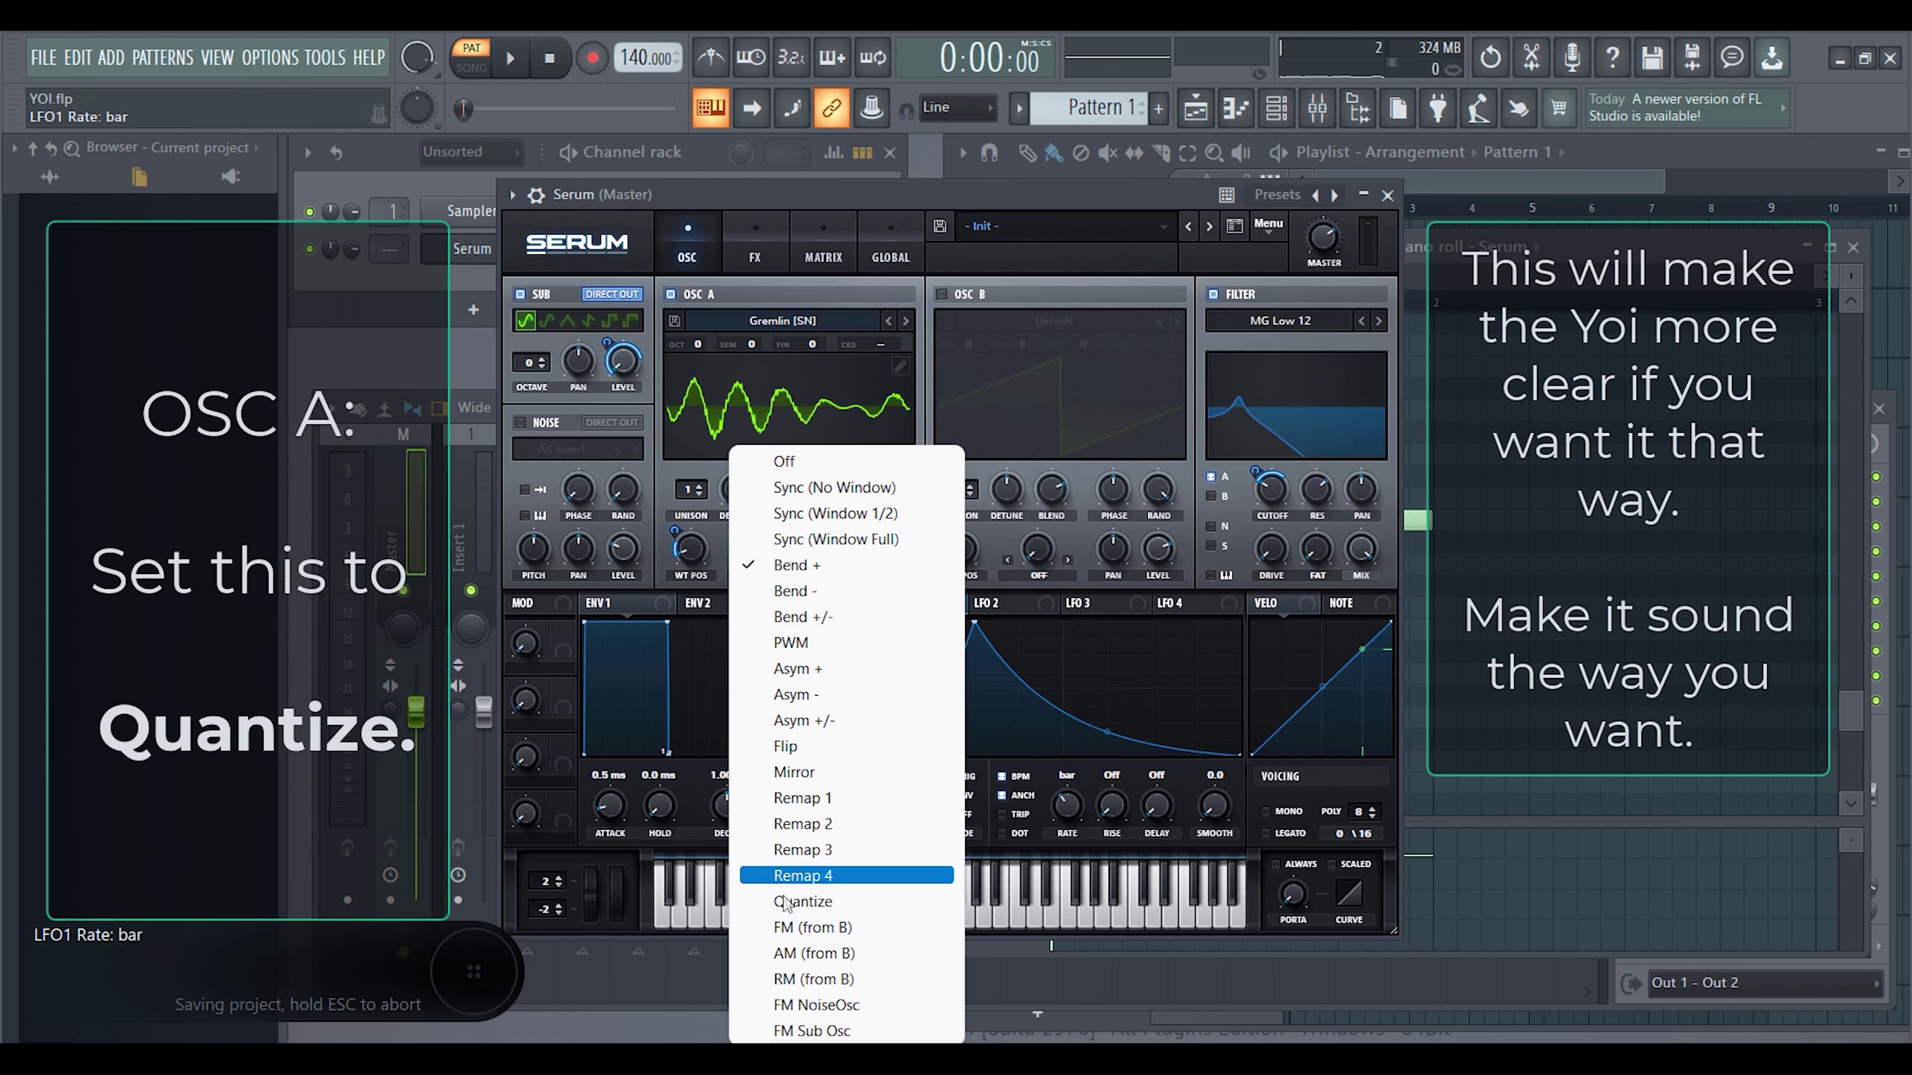
pyautogui.click(784, 904)
pyautogui.press('space')
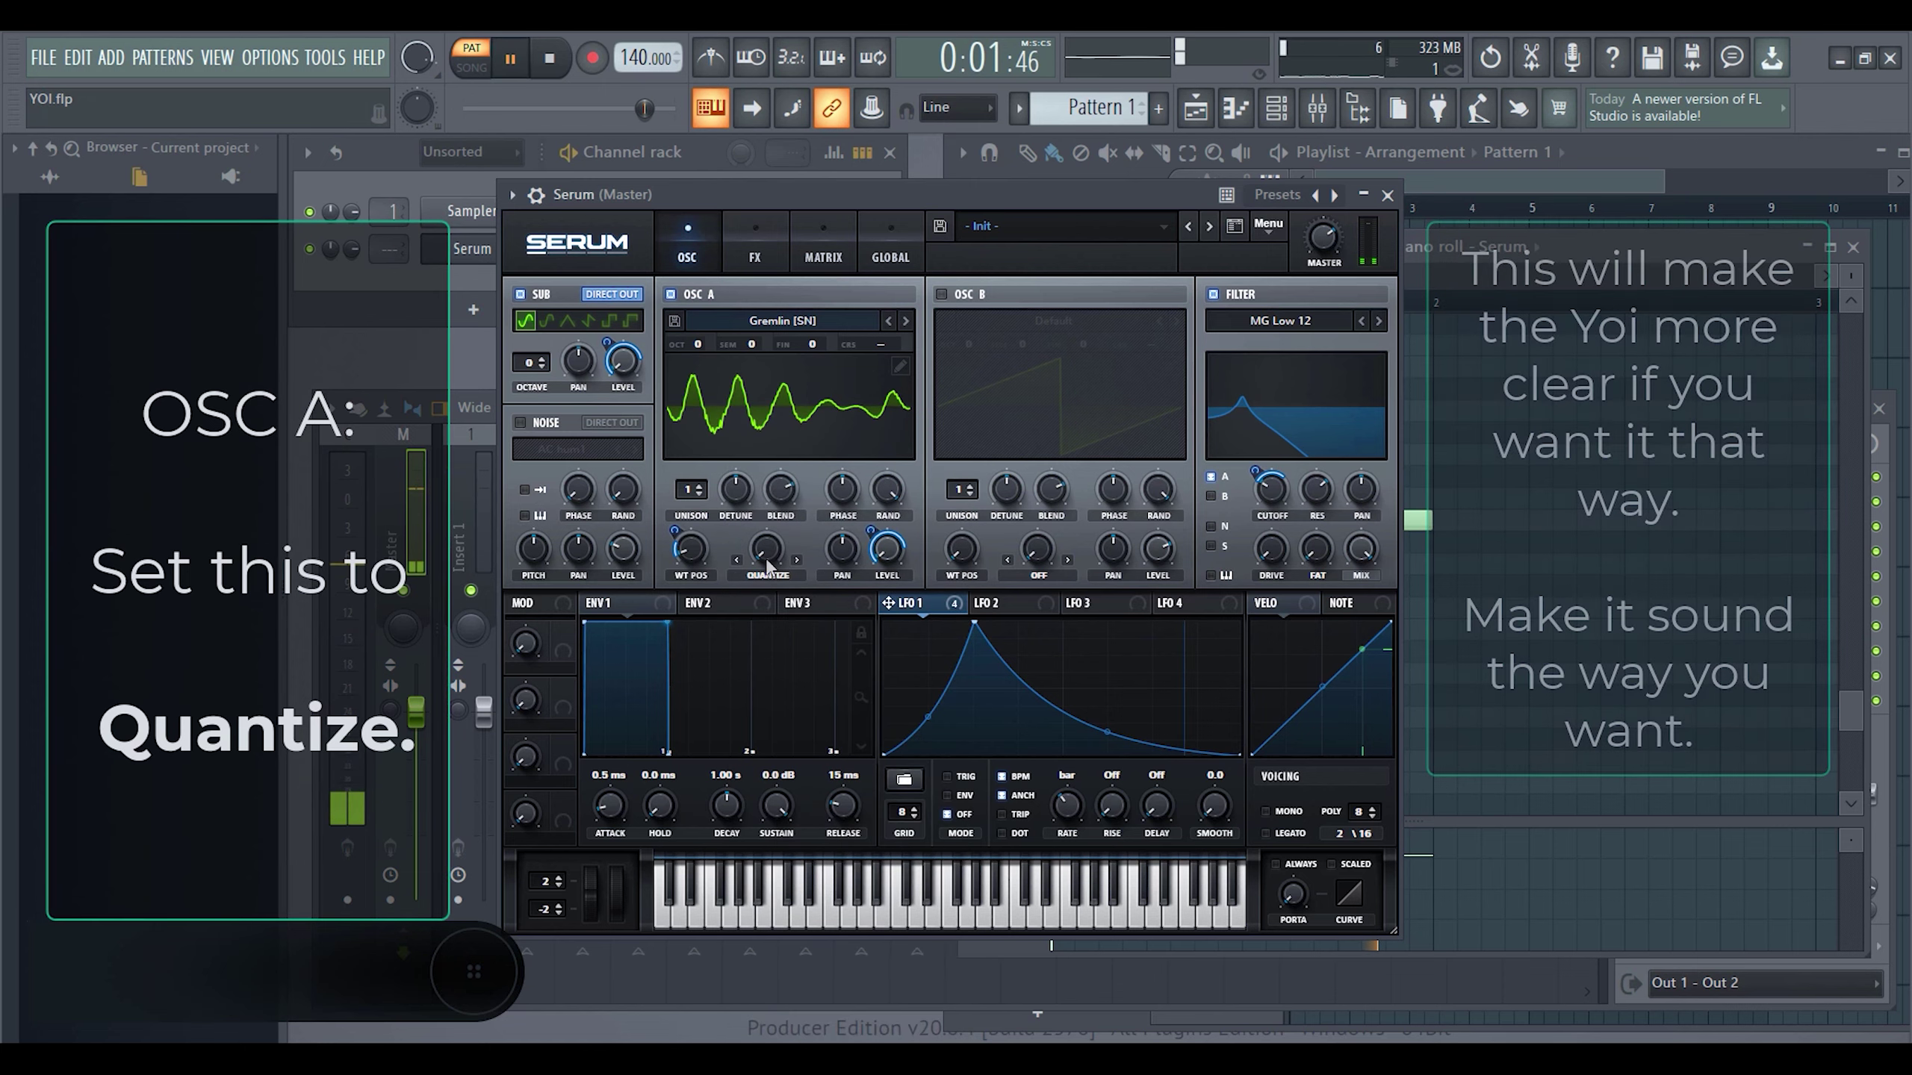
# - Raise OSC A's warp to about 91% and settle LFO 1's rate on 1/2 after trying 1/4
pyautogui.moveTo(767, 558); pyautogui.dragTo(825, 406)
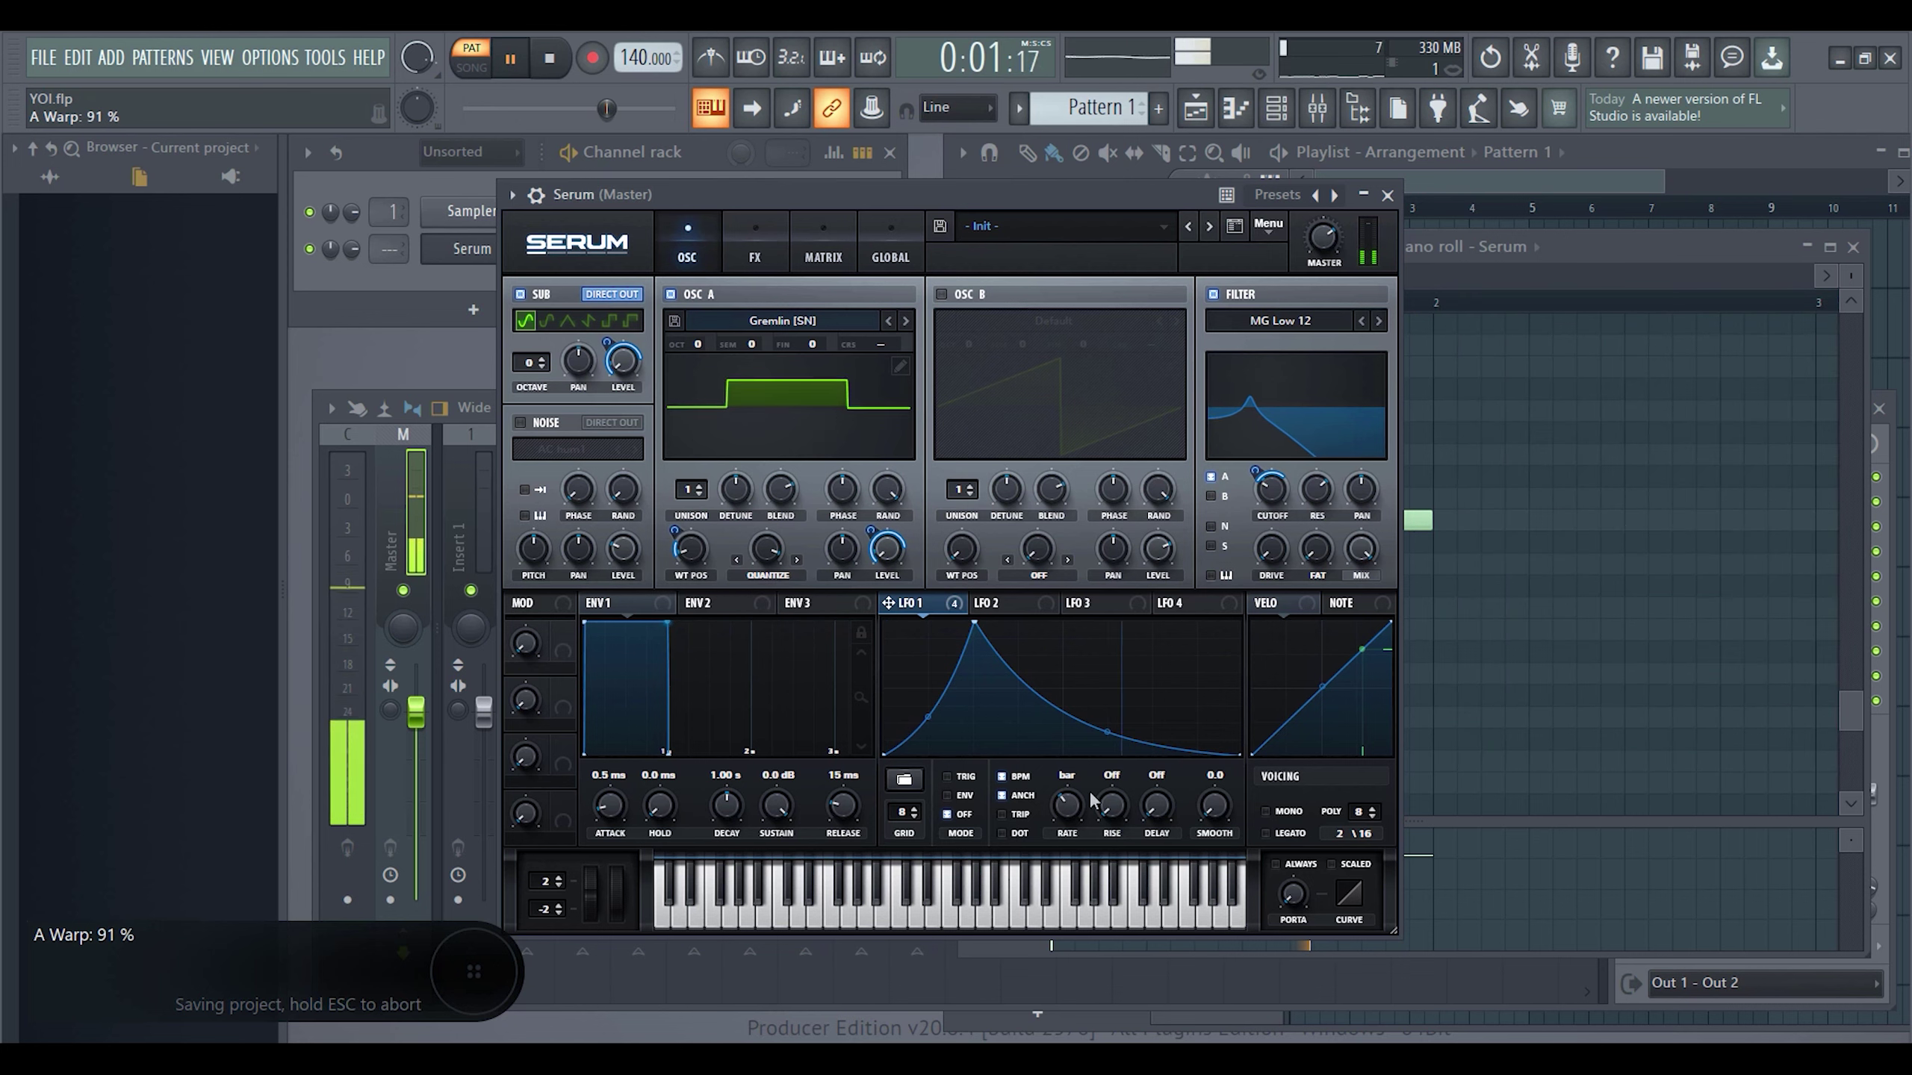
pyautogui.moveTo(1073, 815); pyautogui.dragTo(1075, 794)
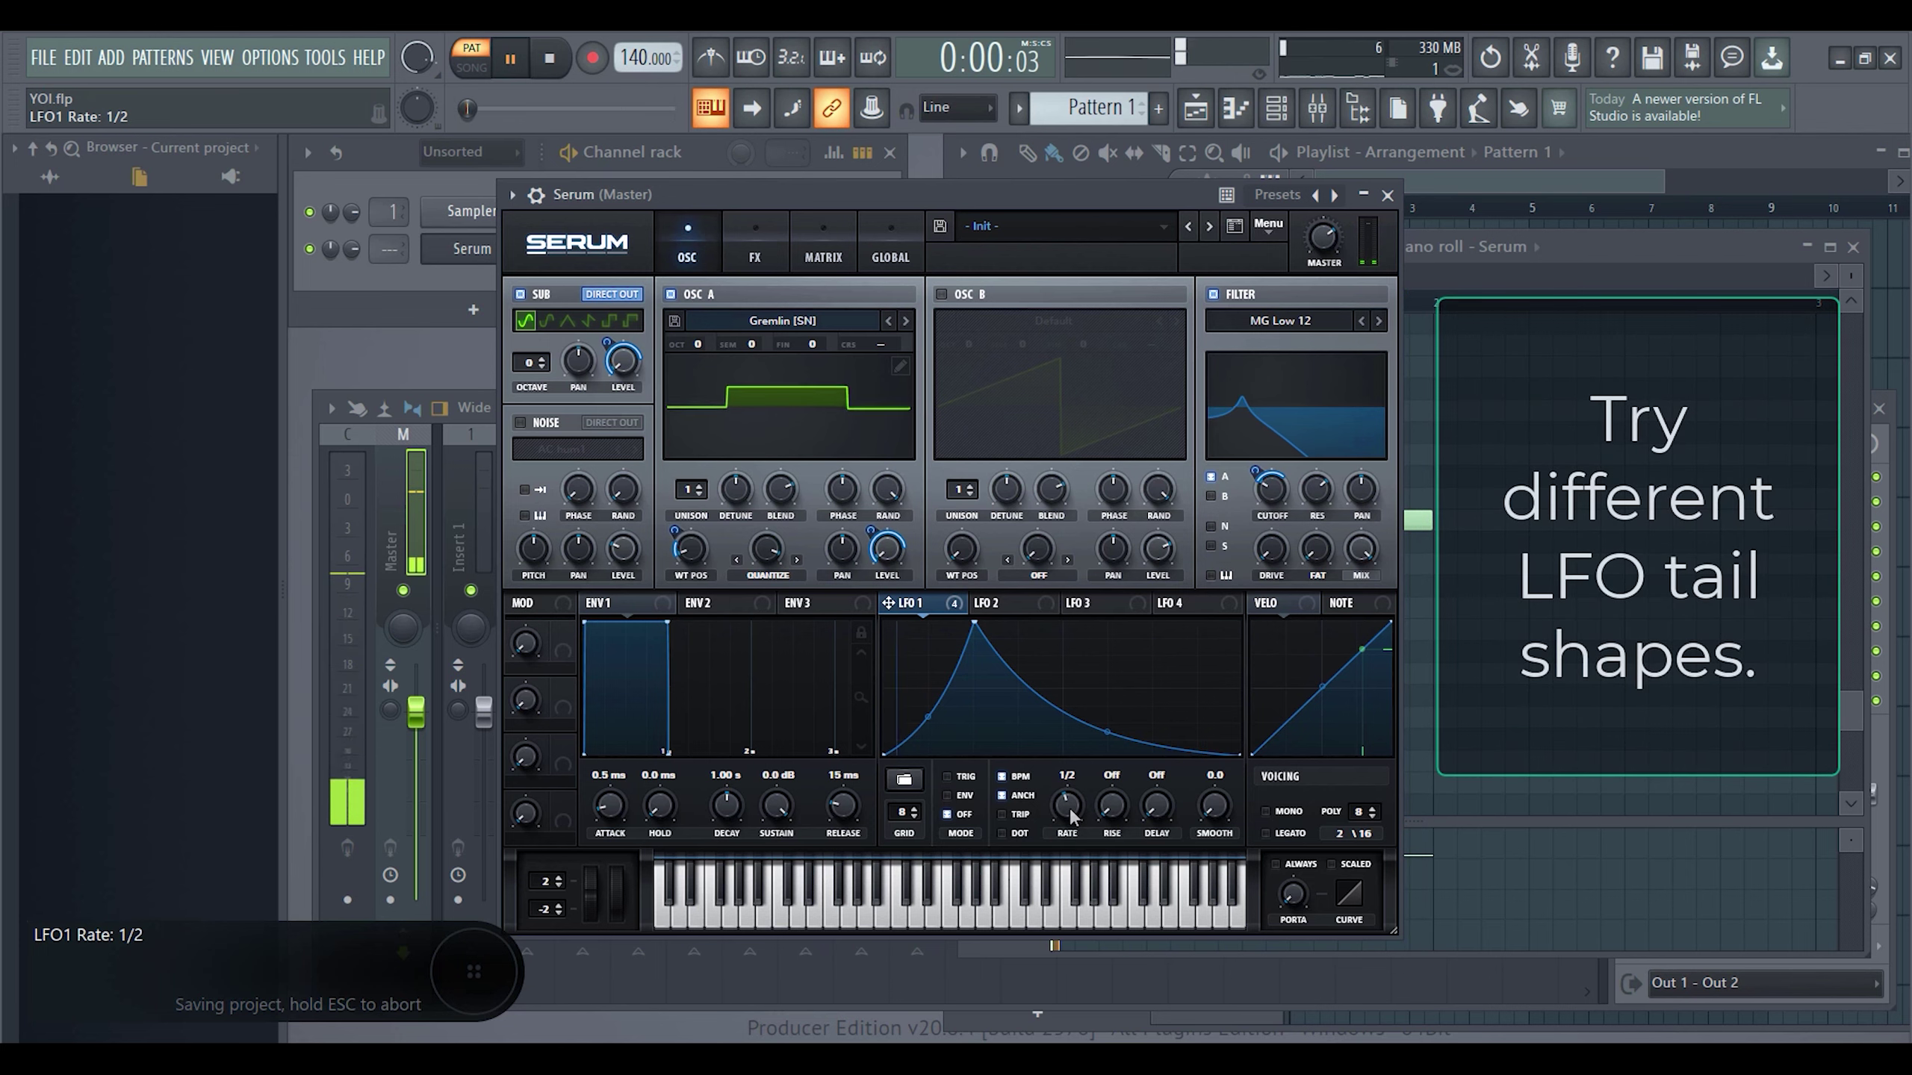
pyautogui.moveTo(1071, 814); pyautogui.dragTo(1074, 815)
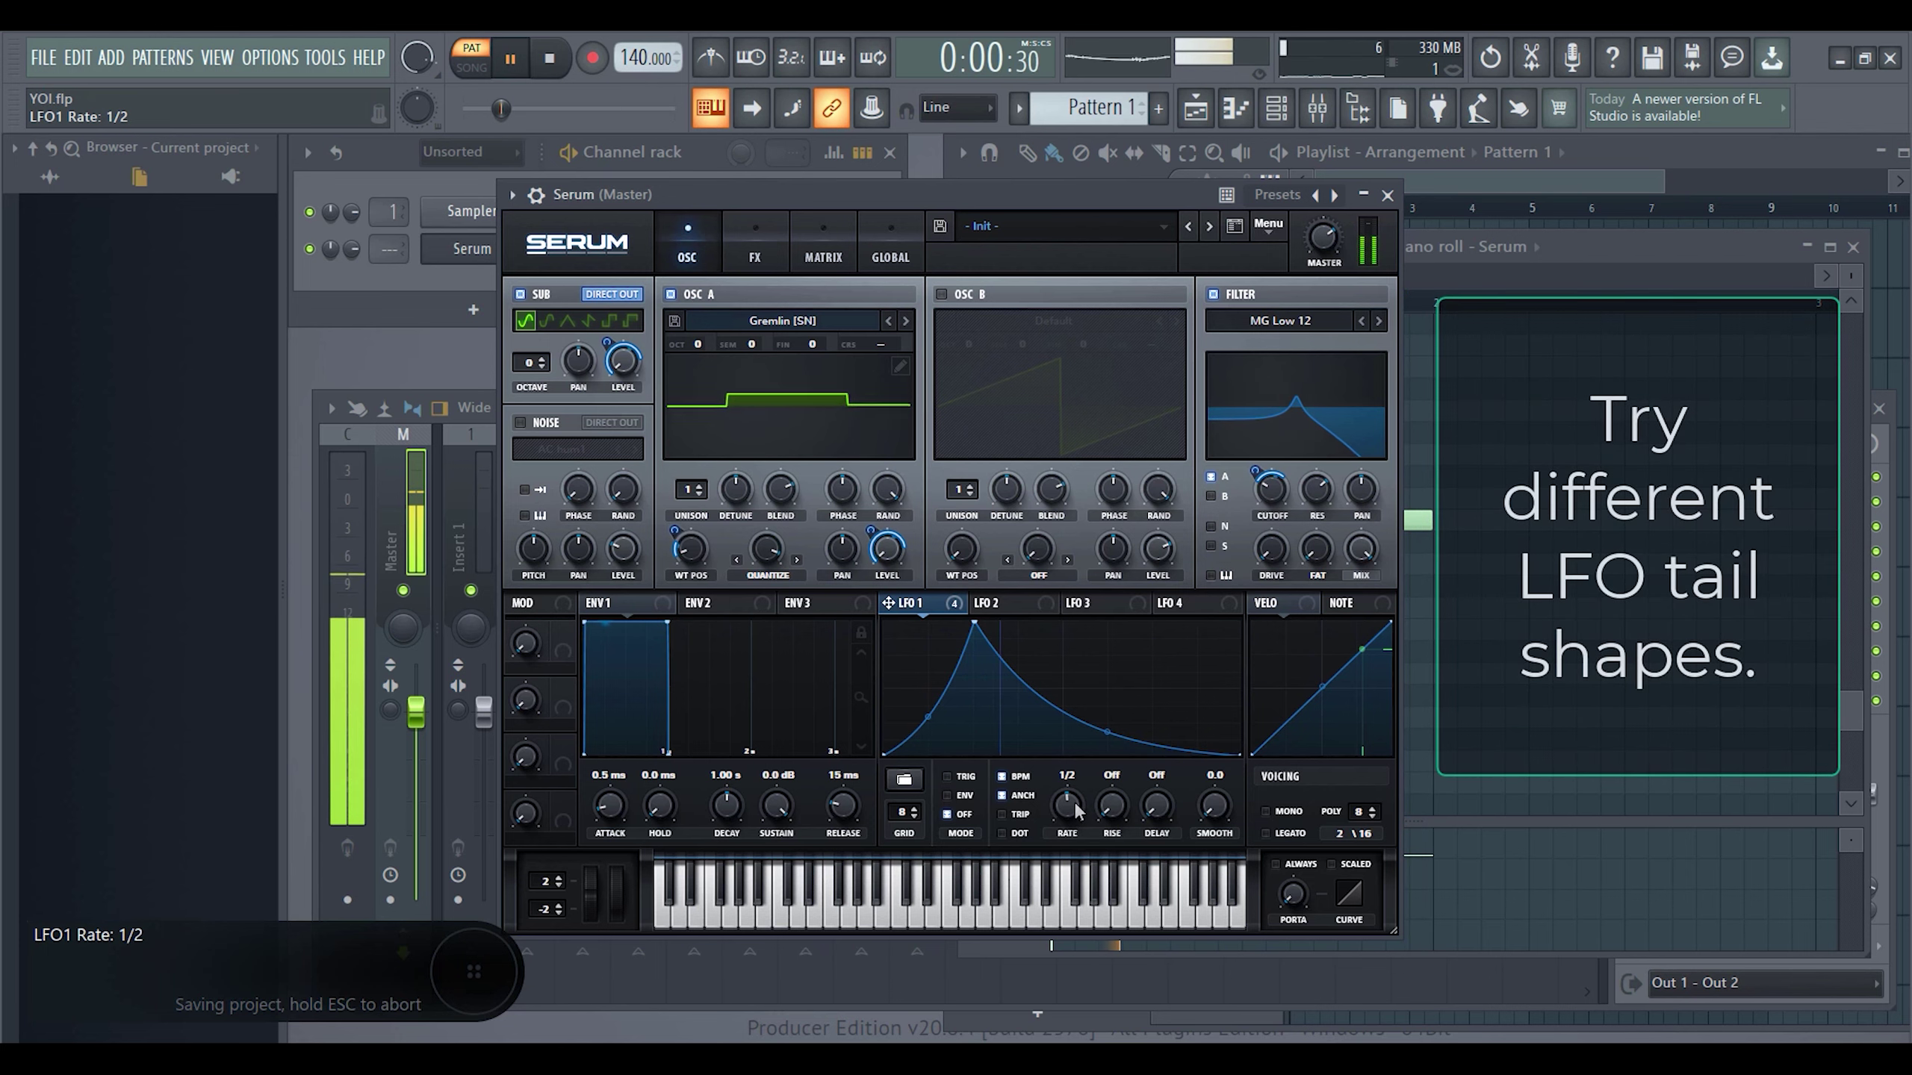
pyautogui.moveTo(1107, 732)
pyautogui.mouseDown()
pyautogui.moveTo(1112, 715)
pyautogui.moveTo(1110, 747)
pyautogui.mouseUp()
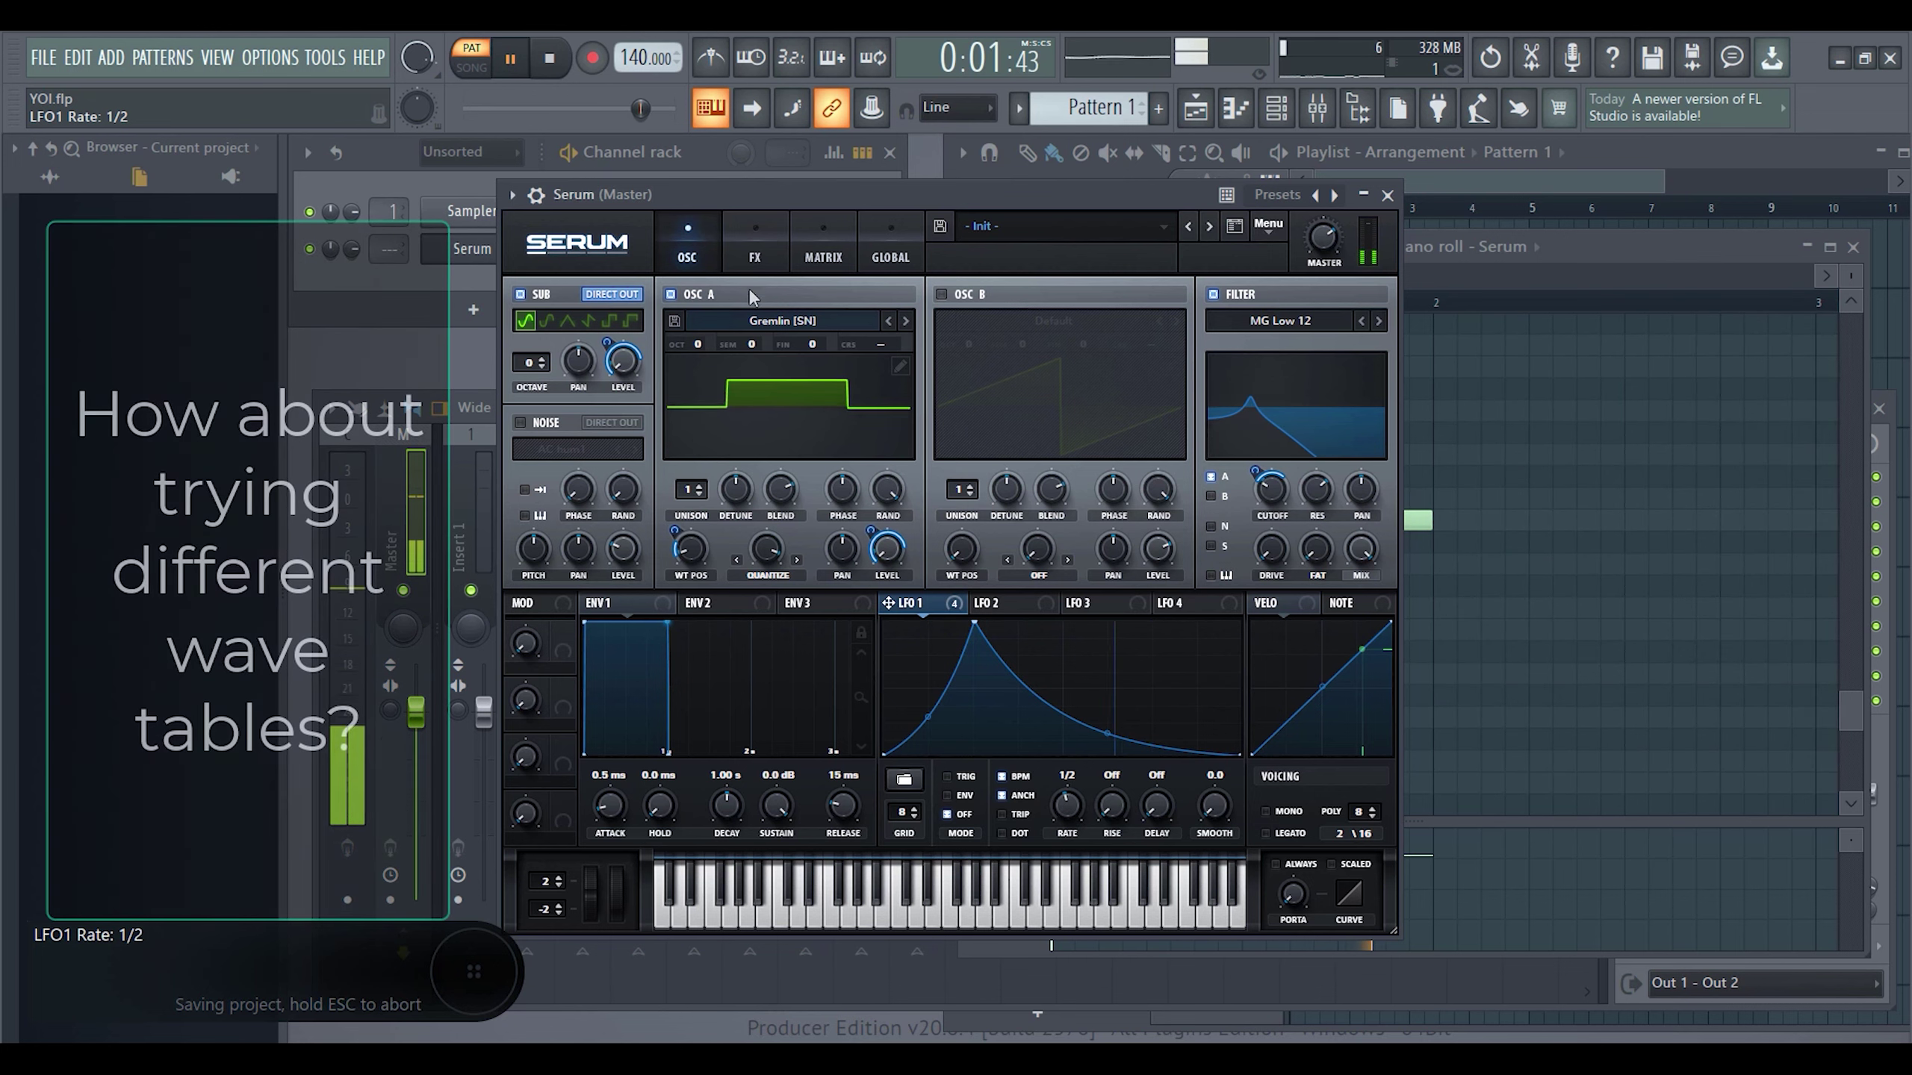
# - Audition OSC A wavetables Grimace, Light Metal 1, and Monster 1, 3 and 4
pyautogui.click(906, 322)
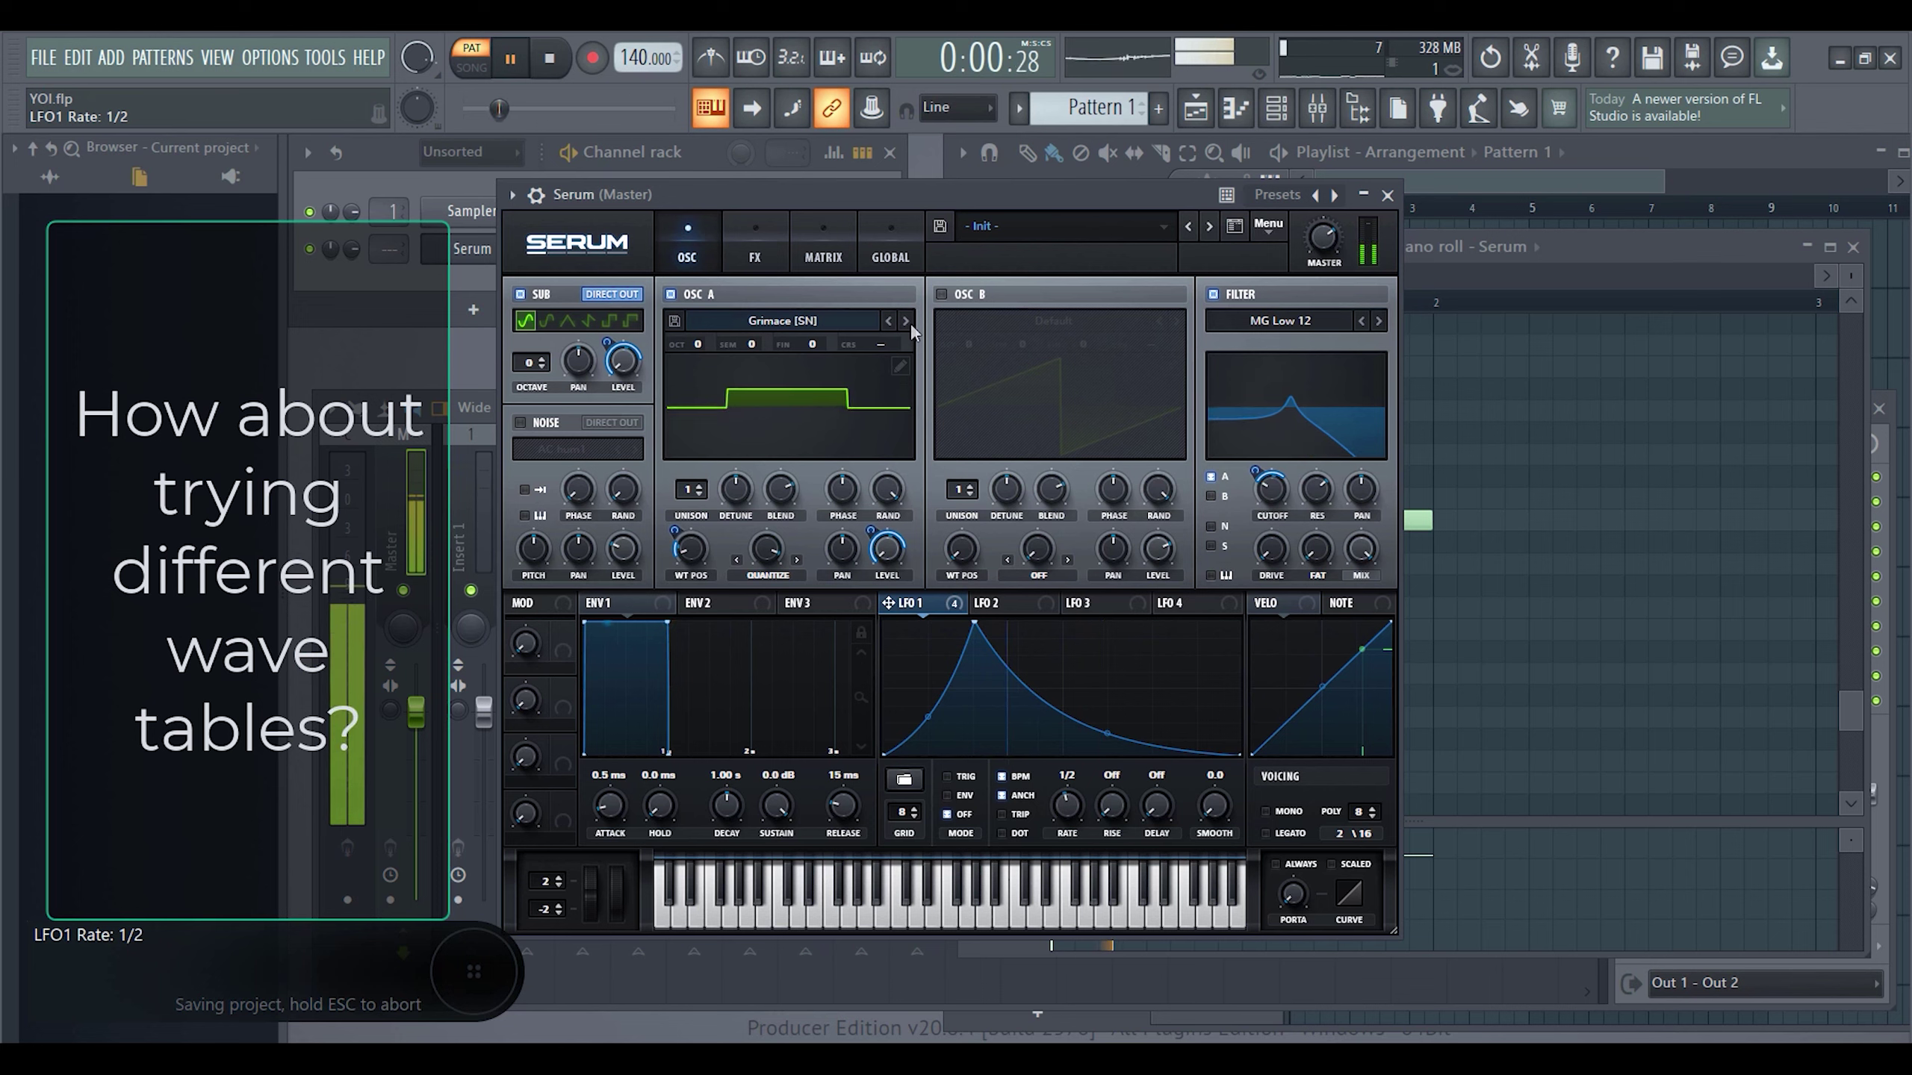
pyautogui.click(908, 321)
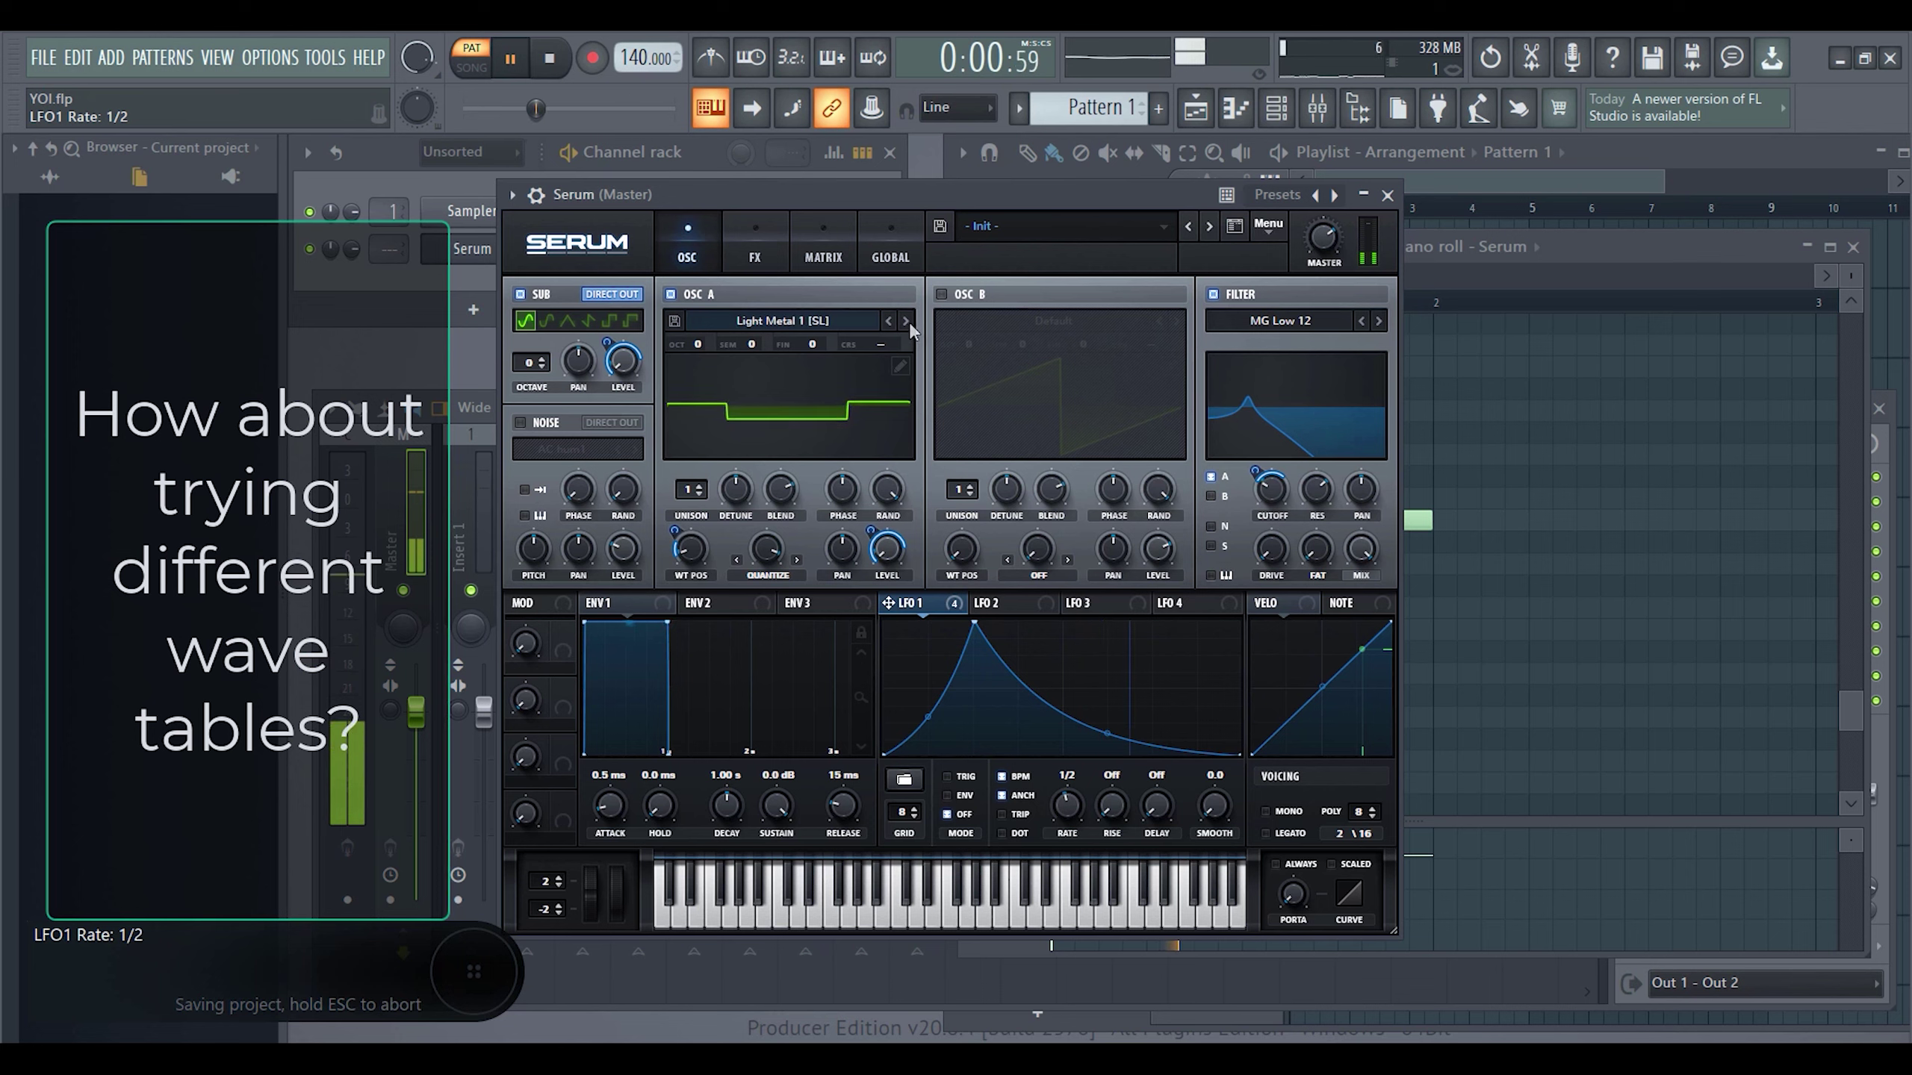
pyautogui.click(906, 321)
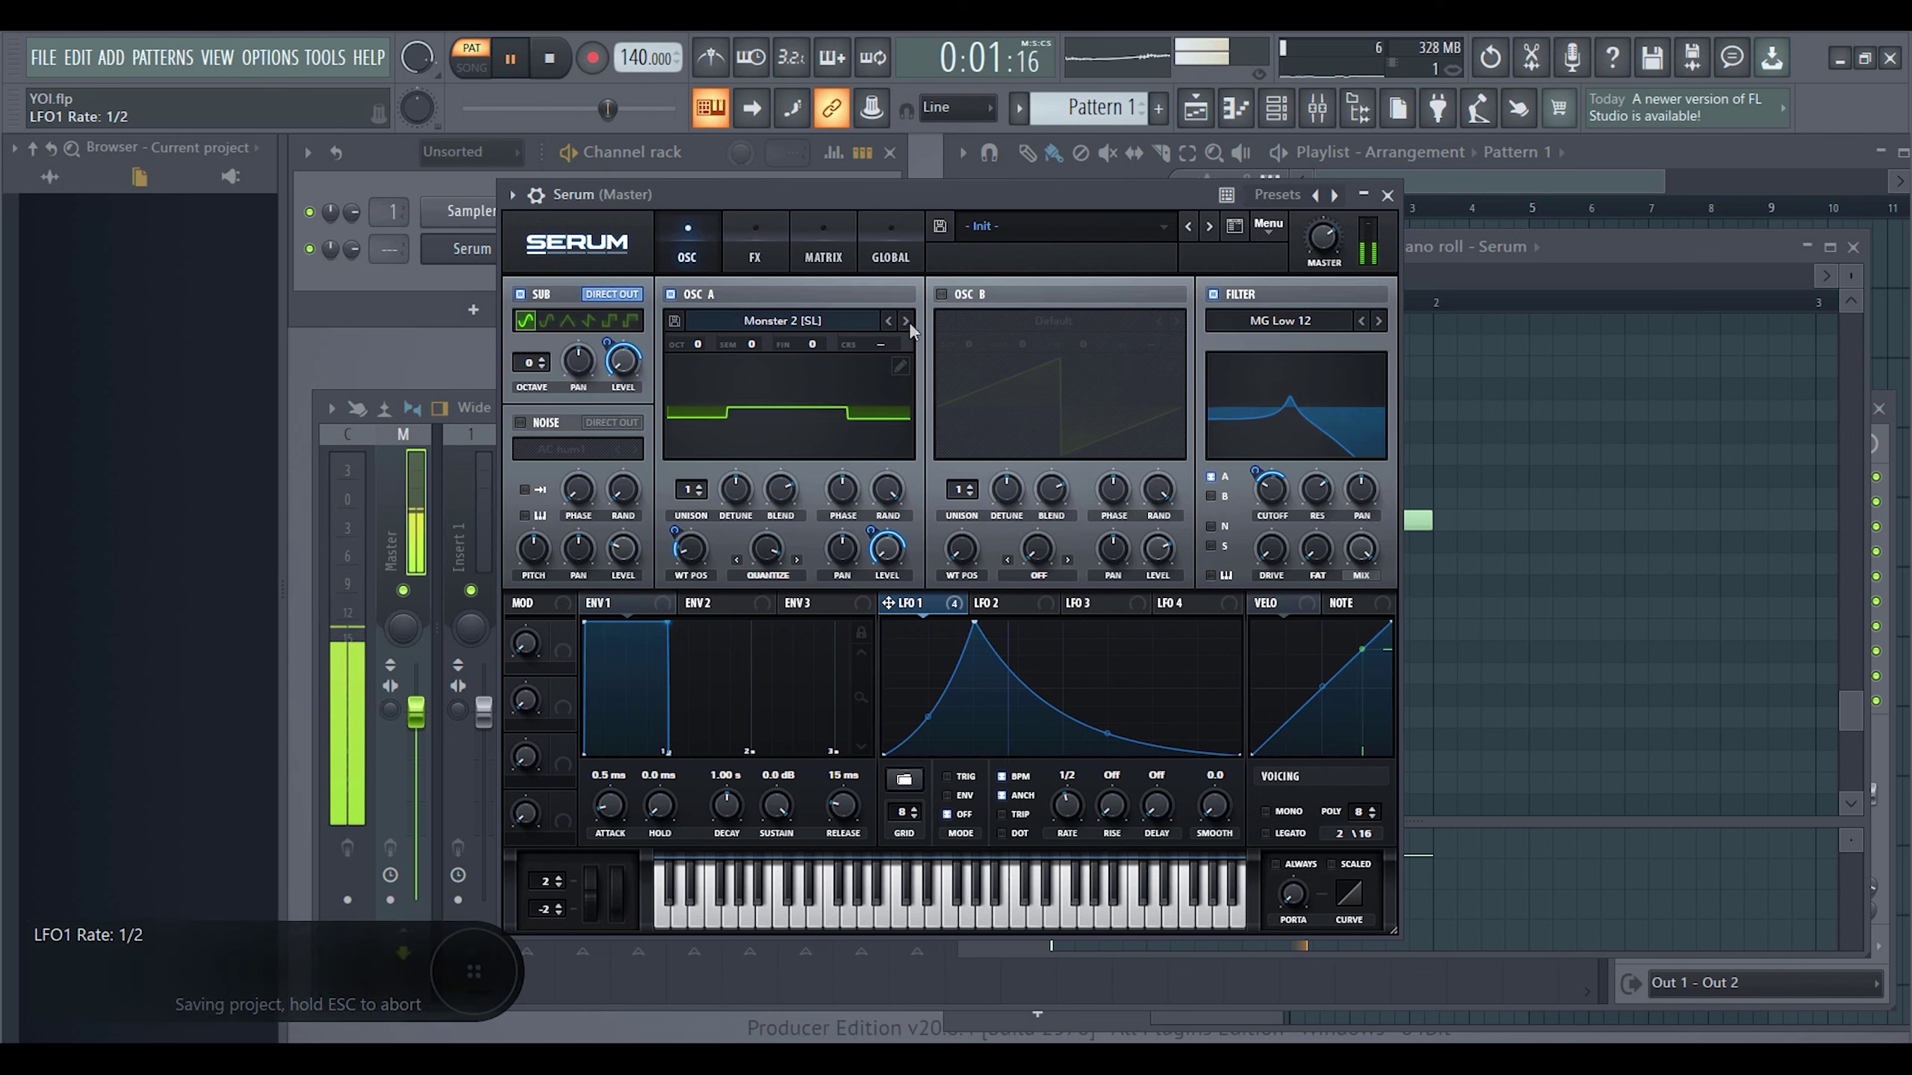
pyautogui.click(909, 322)
pyautogui.click(908, 321)
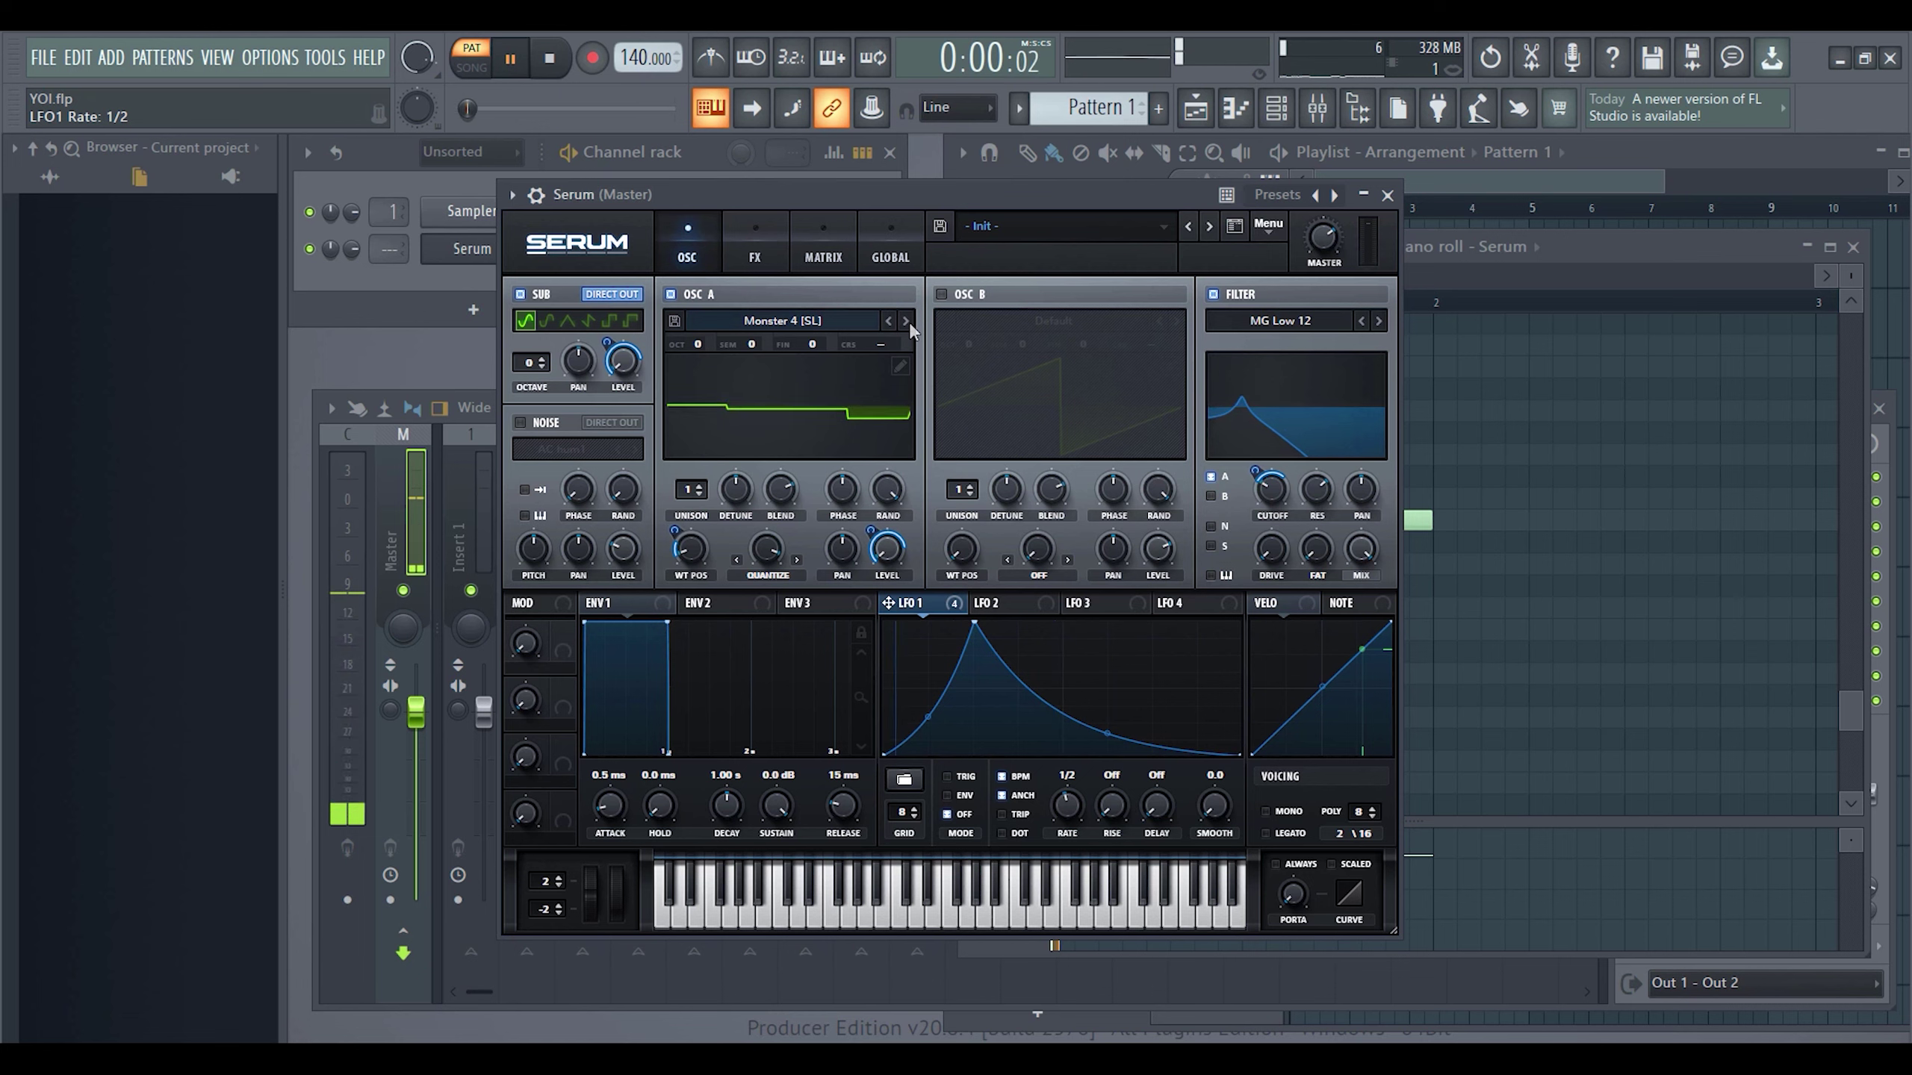
# - Try Monster 5, 6 and 8, save, raise the warp to 77%, and load Oddpass [SN]
pyautogui.click(909, 322)
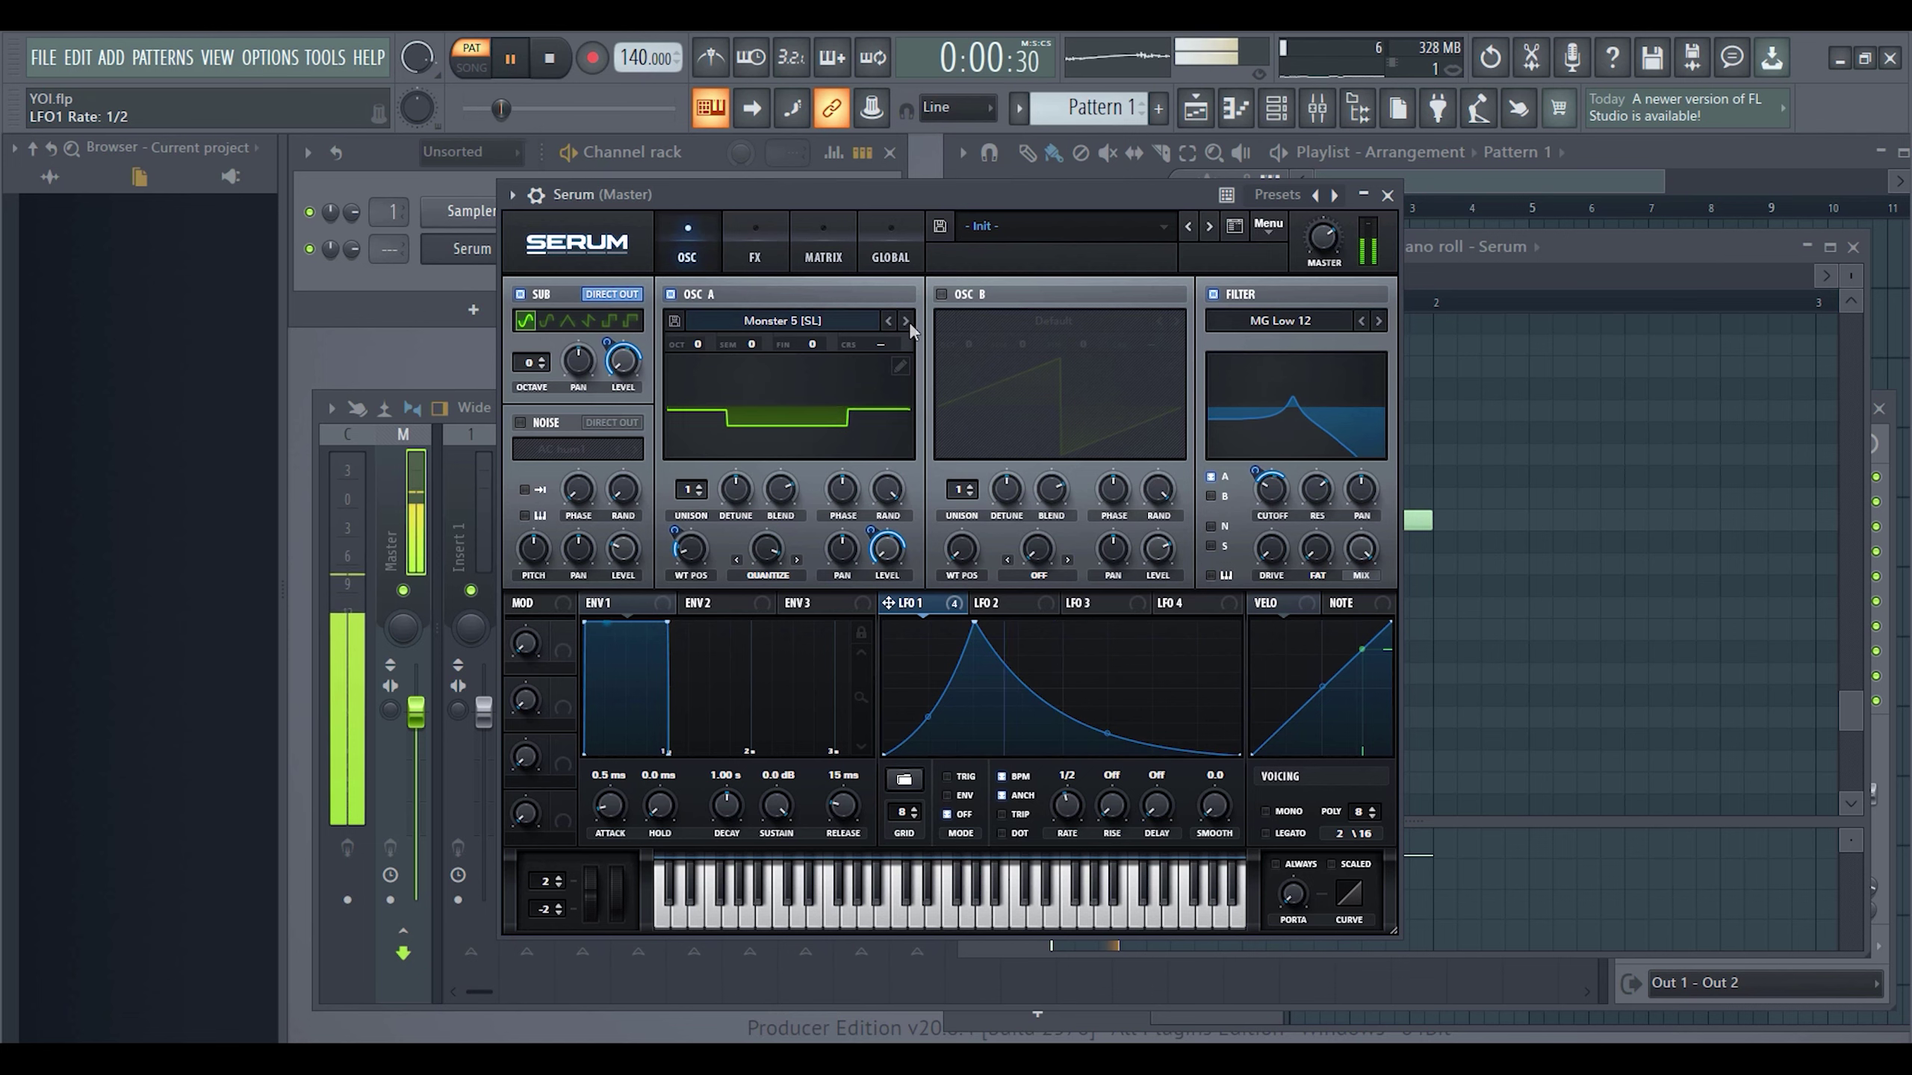
pyautogui.click(908, 321)
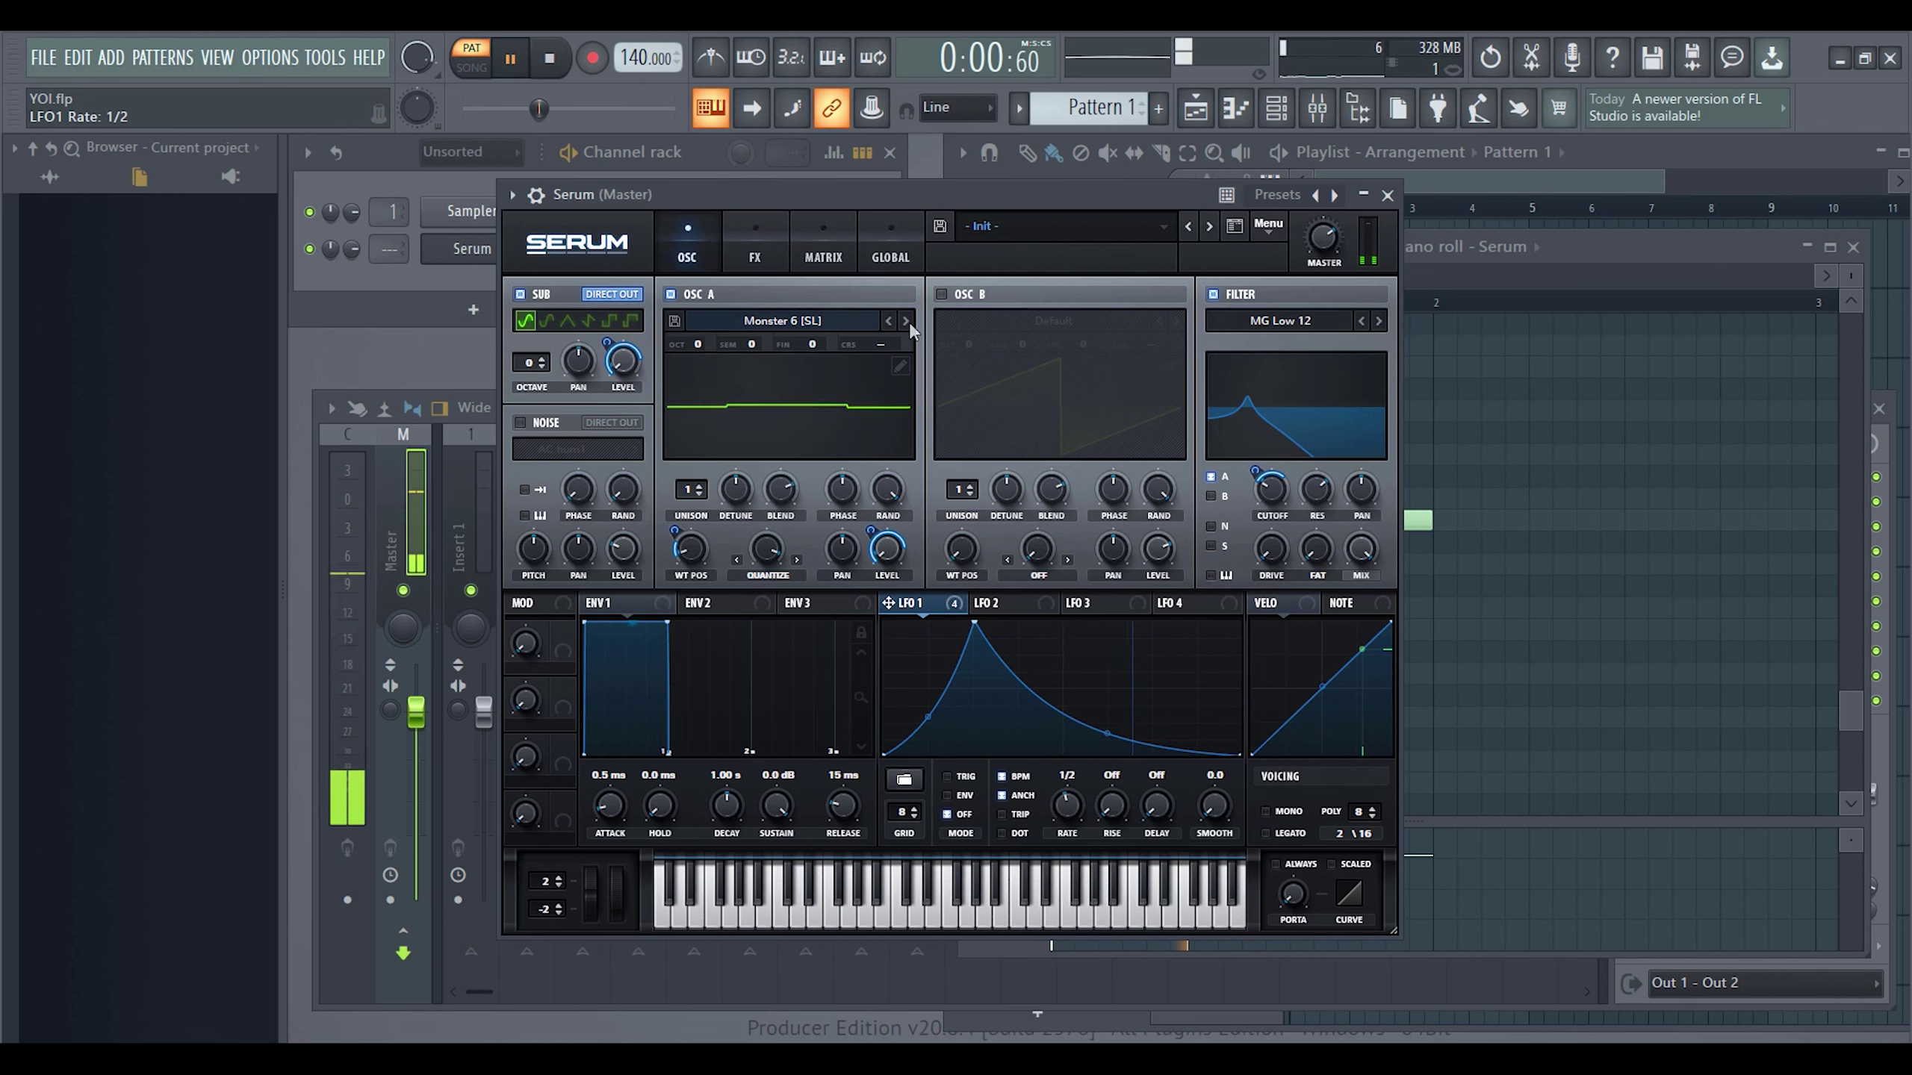
pyautogui.click(909, 322)
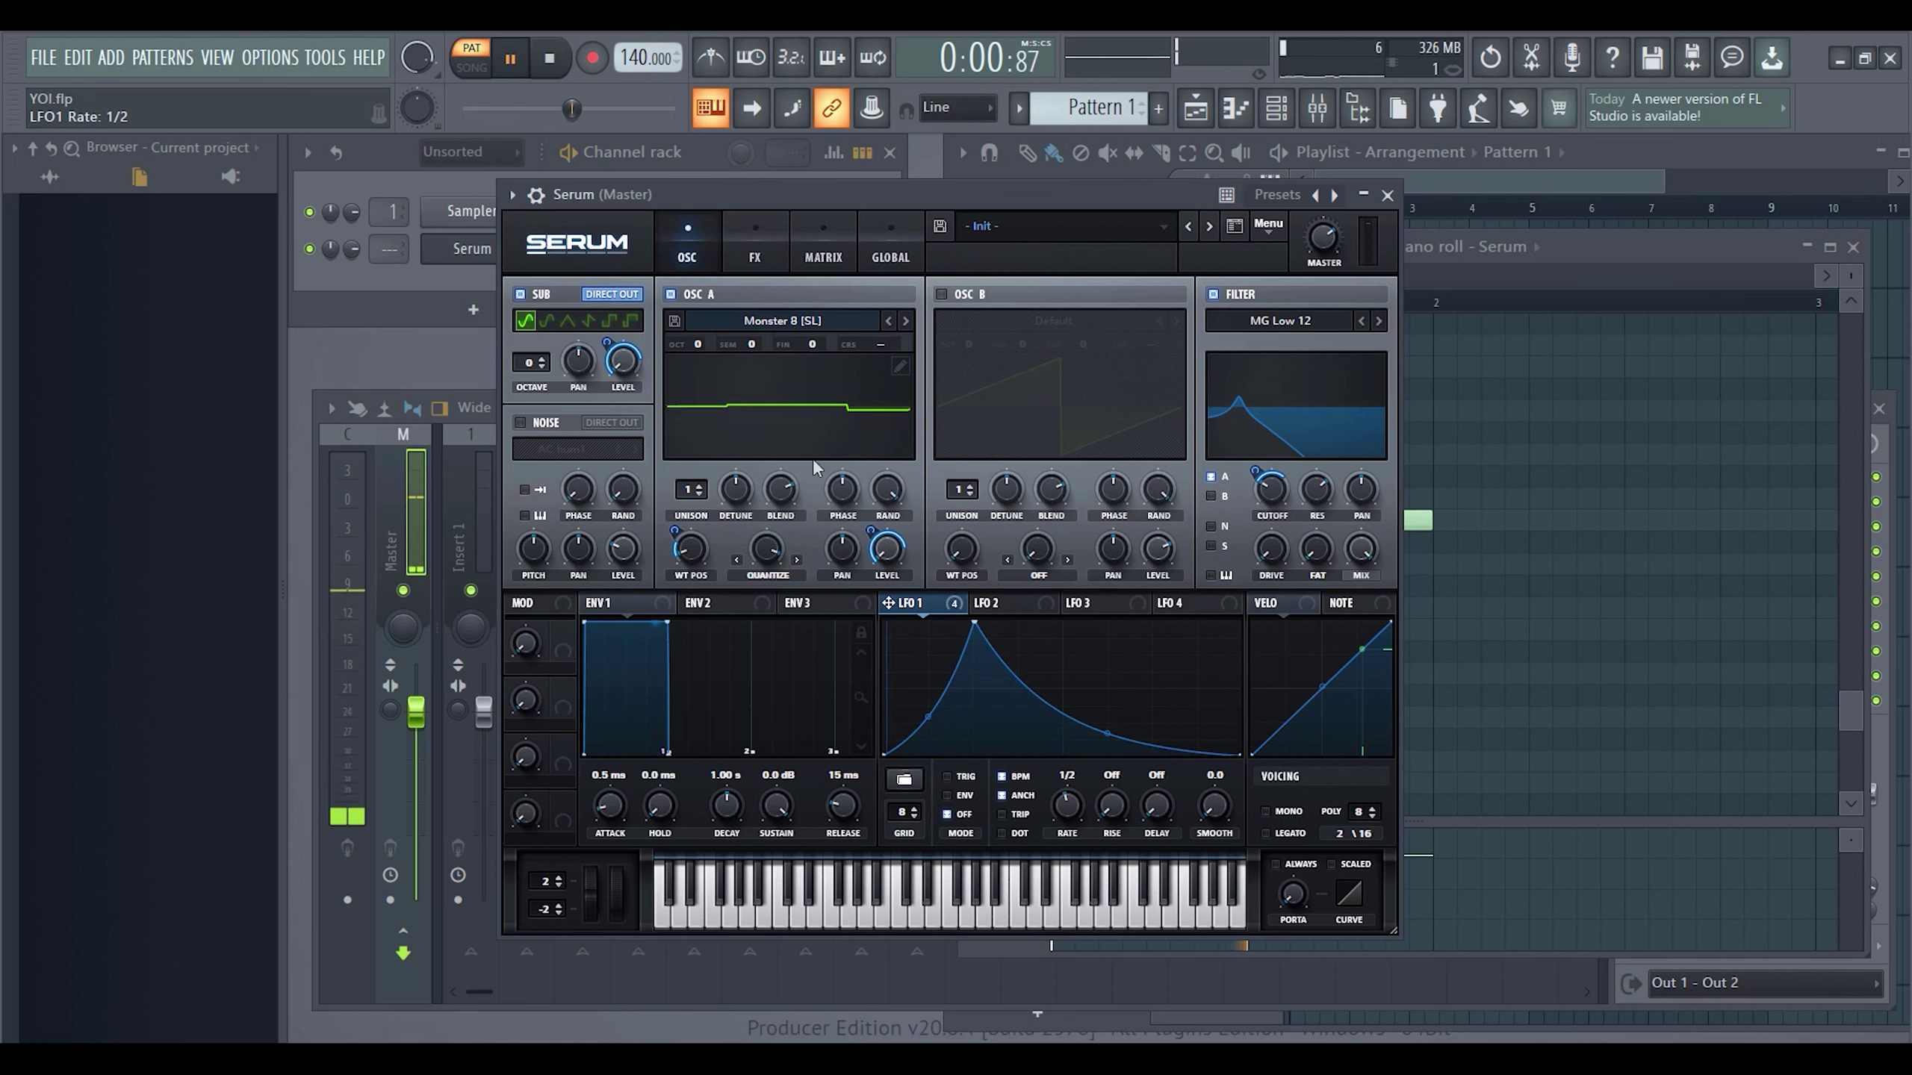
pyautogui.hotkey('ctrl', 's')
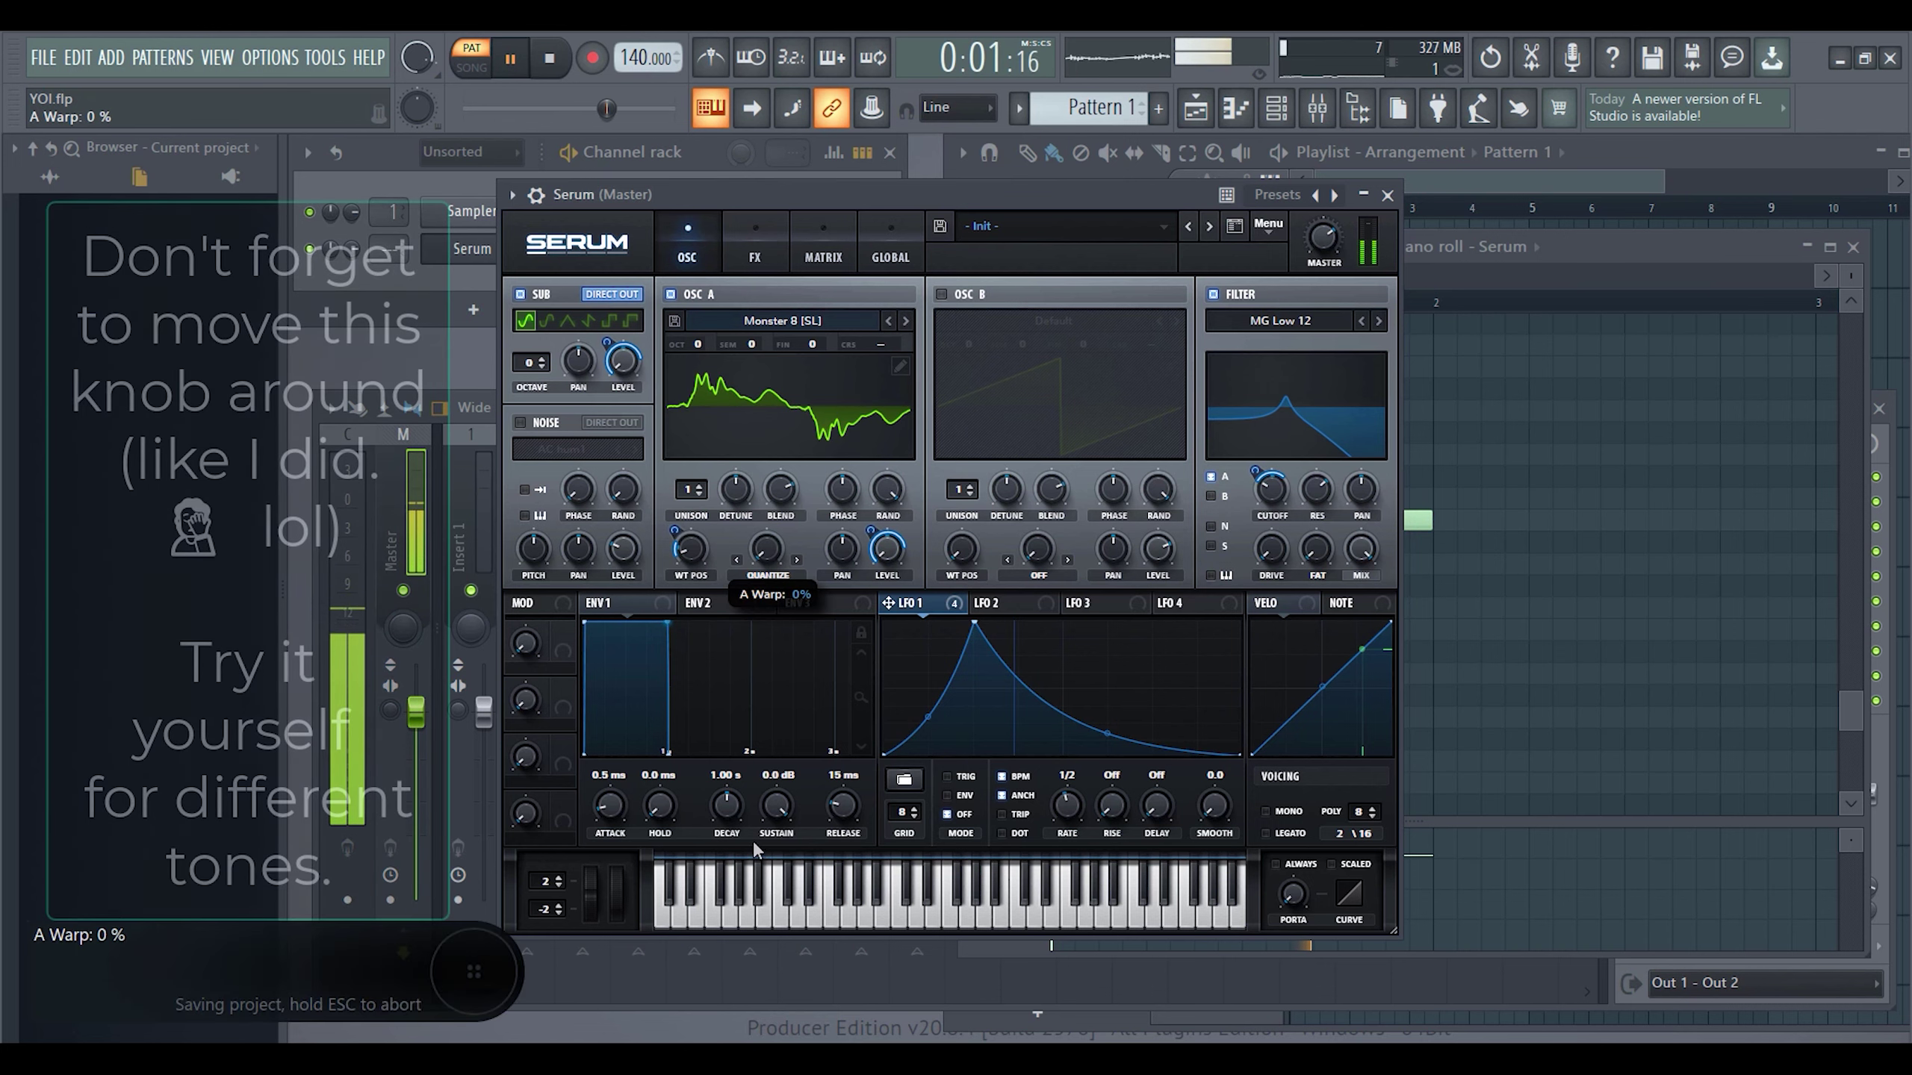
pyautogui.moveTo(766, 550)
pyautogui.mouseDown()
pyautogui.moveTo(777, 606)
pyautogui.moveTo(777, 586)
pyautogui.mouseUp()
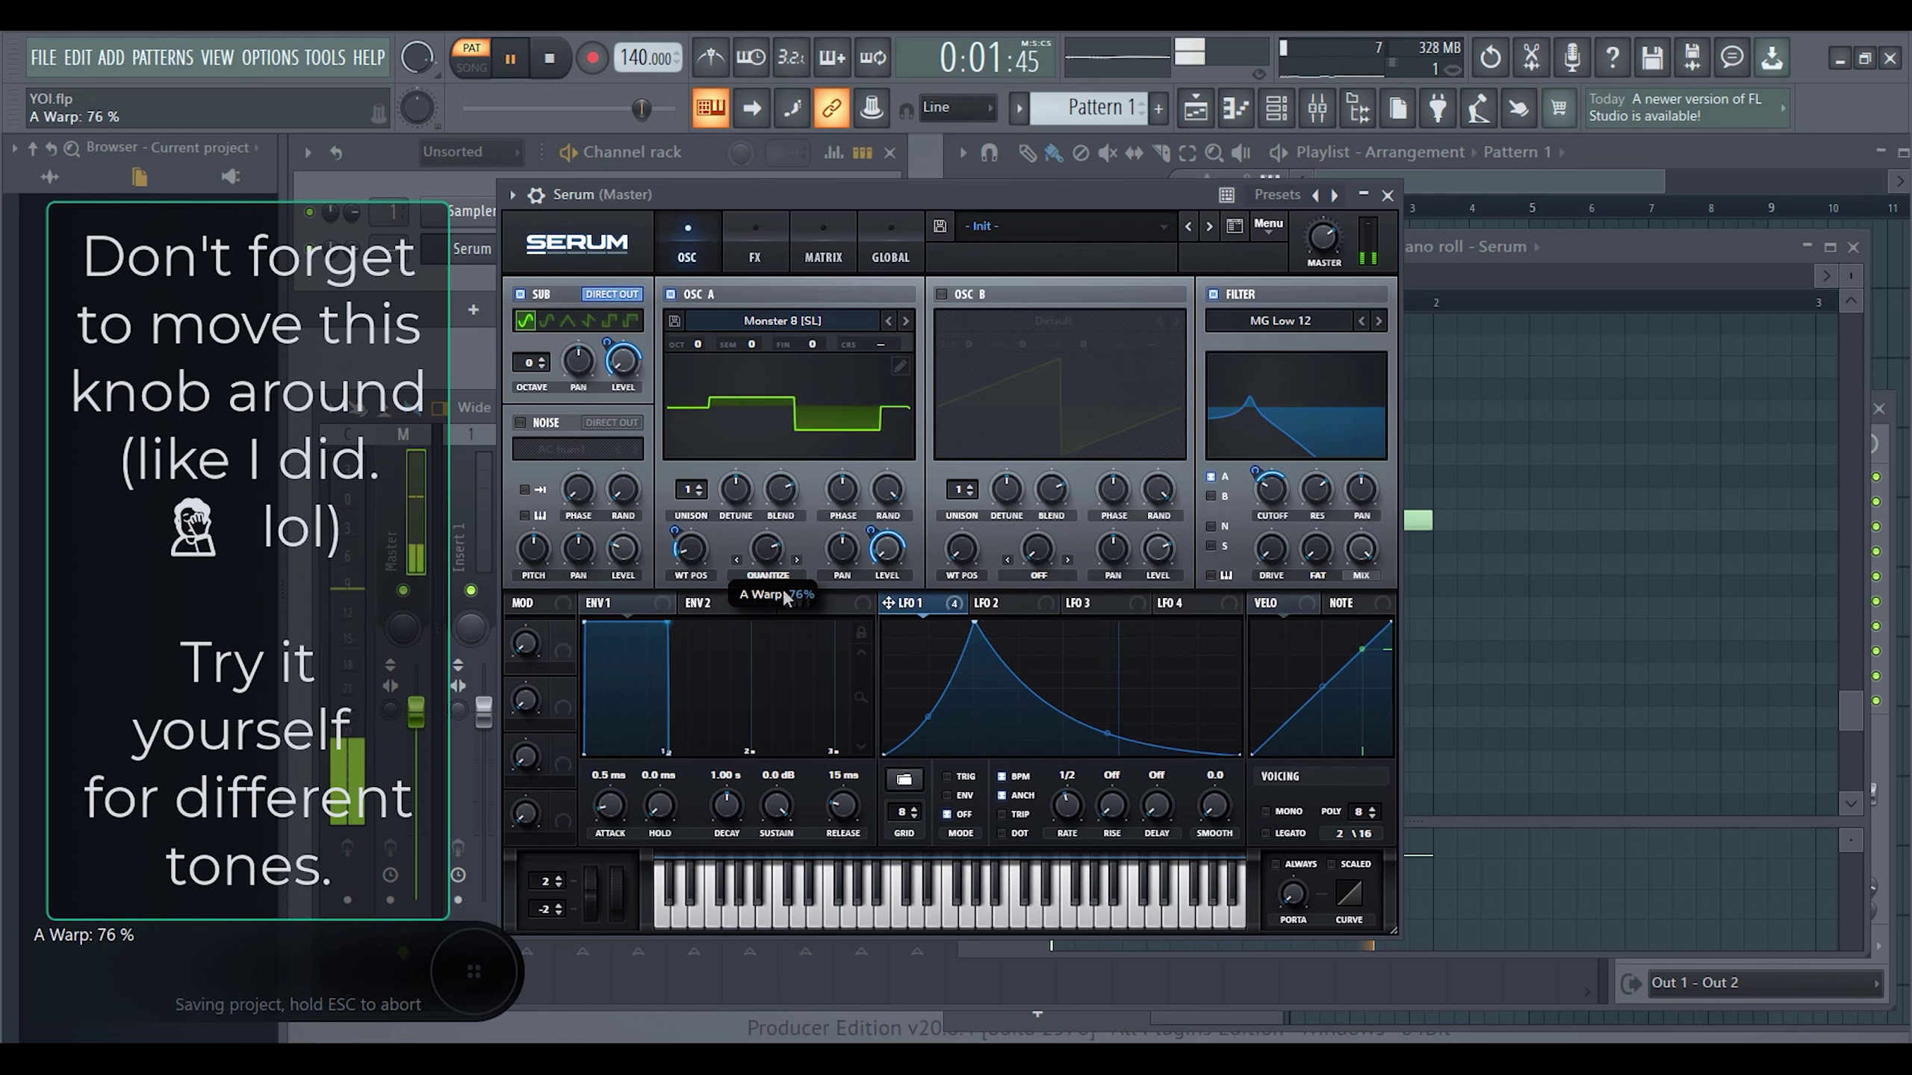
pyautogui.click(905, 321)
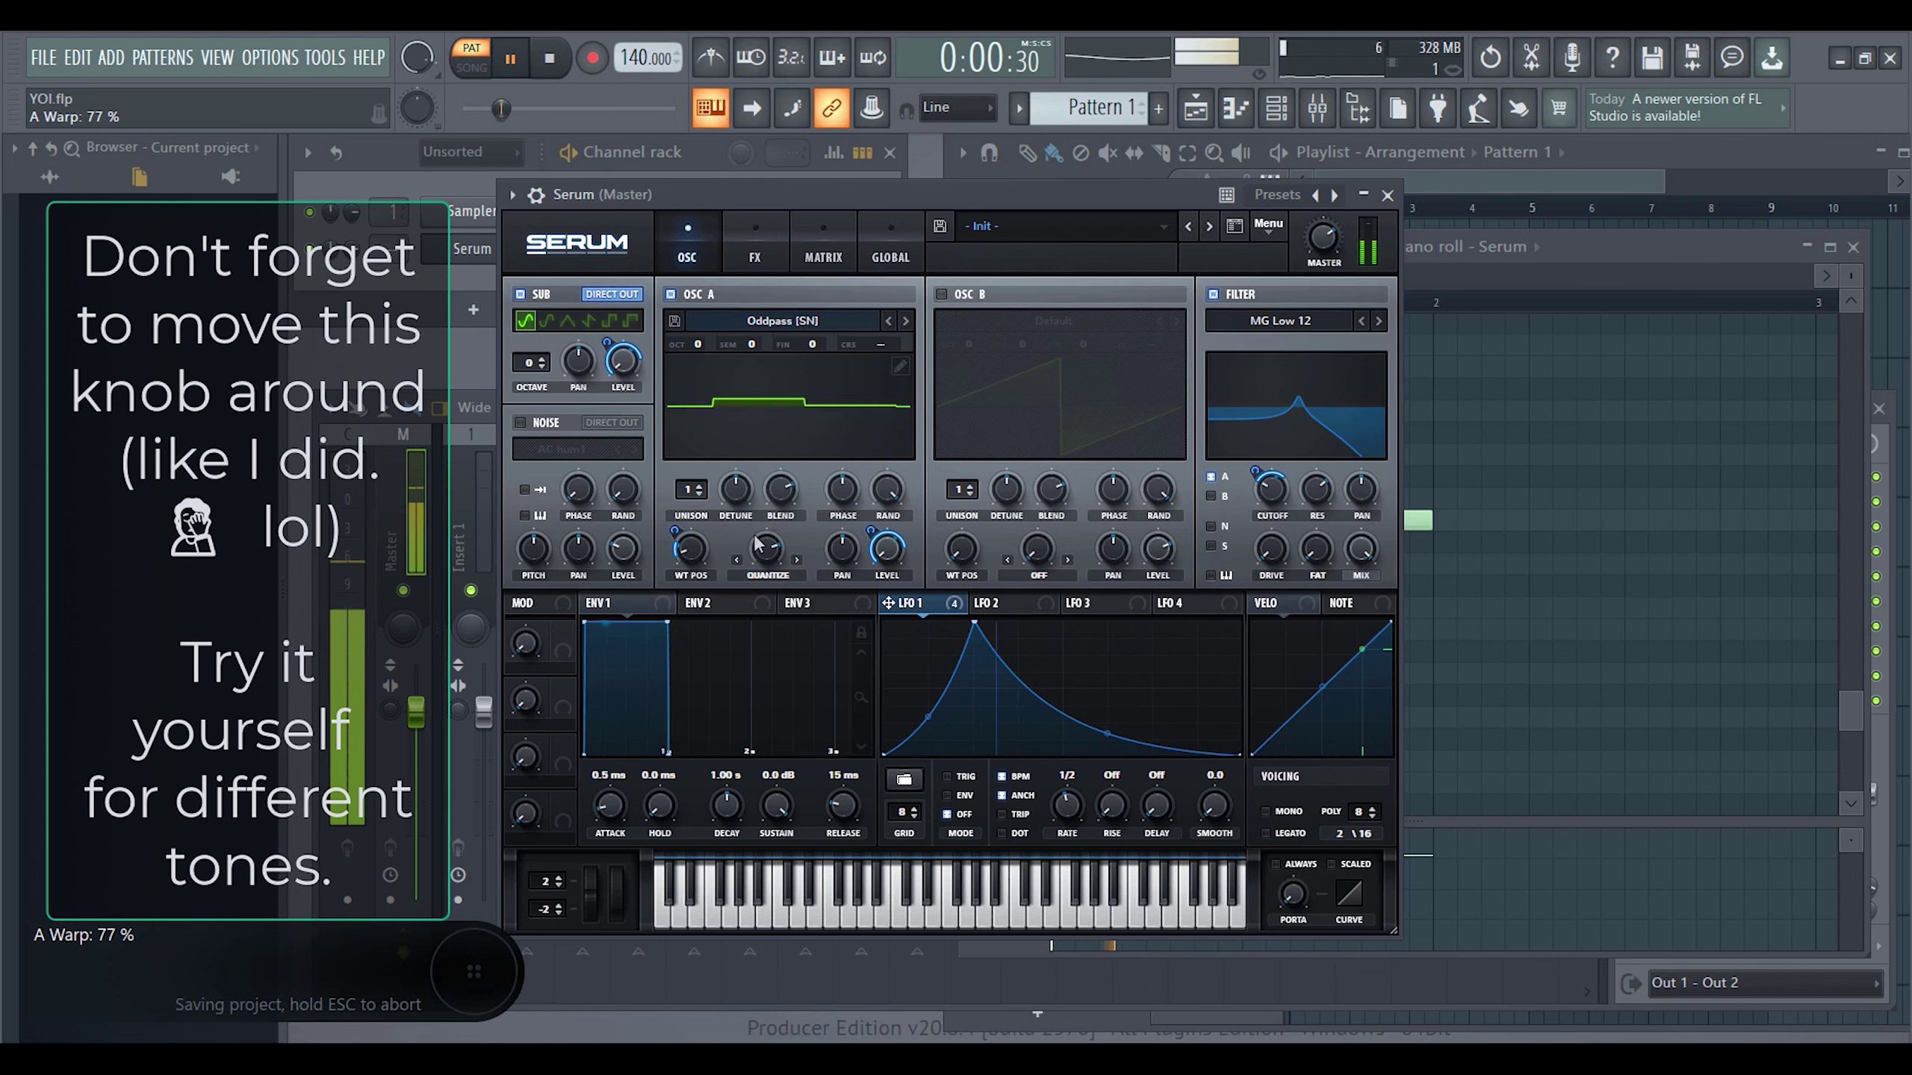
# - Push OSC A's warp higher, set LFO 1's rate back to one bar, and stop playback
pyautogui.moveTo(768, 550)
pyautogui.mouseDown()
pyautogui.moveTo(770, 533)
pyautogui.moveTo(720, 726)
pyautogui.mouseUp()
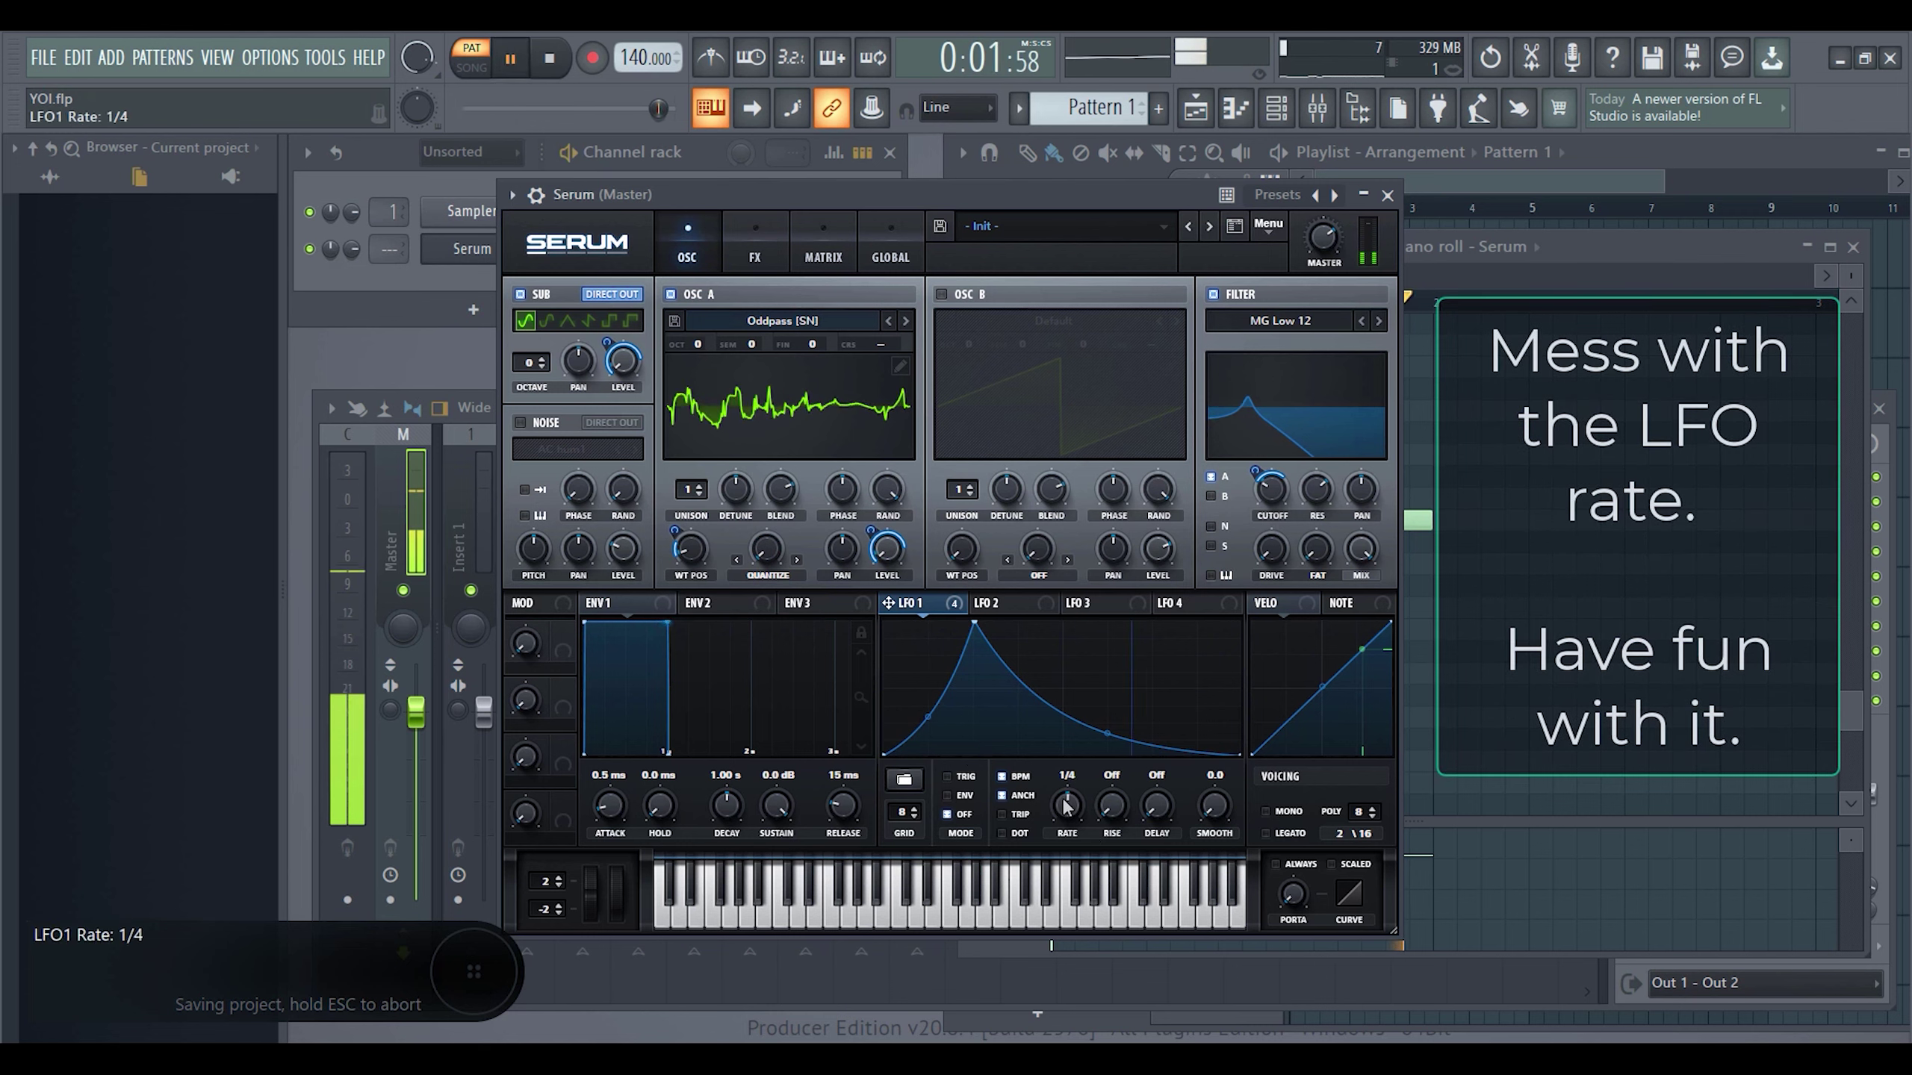
pyautogui.moveTo(1064, 795); pyautogui.dragTo(1052, 812)
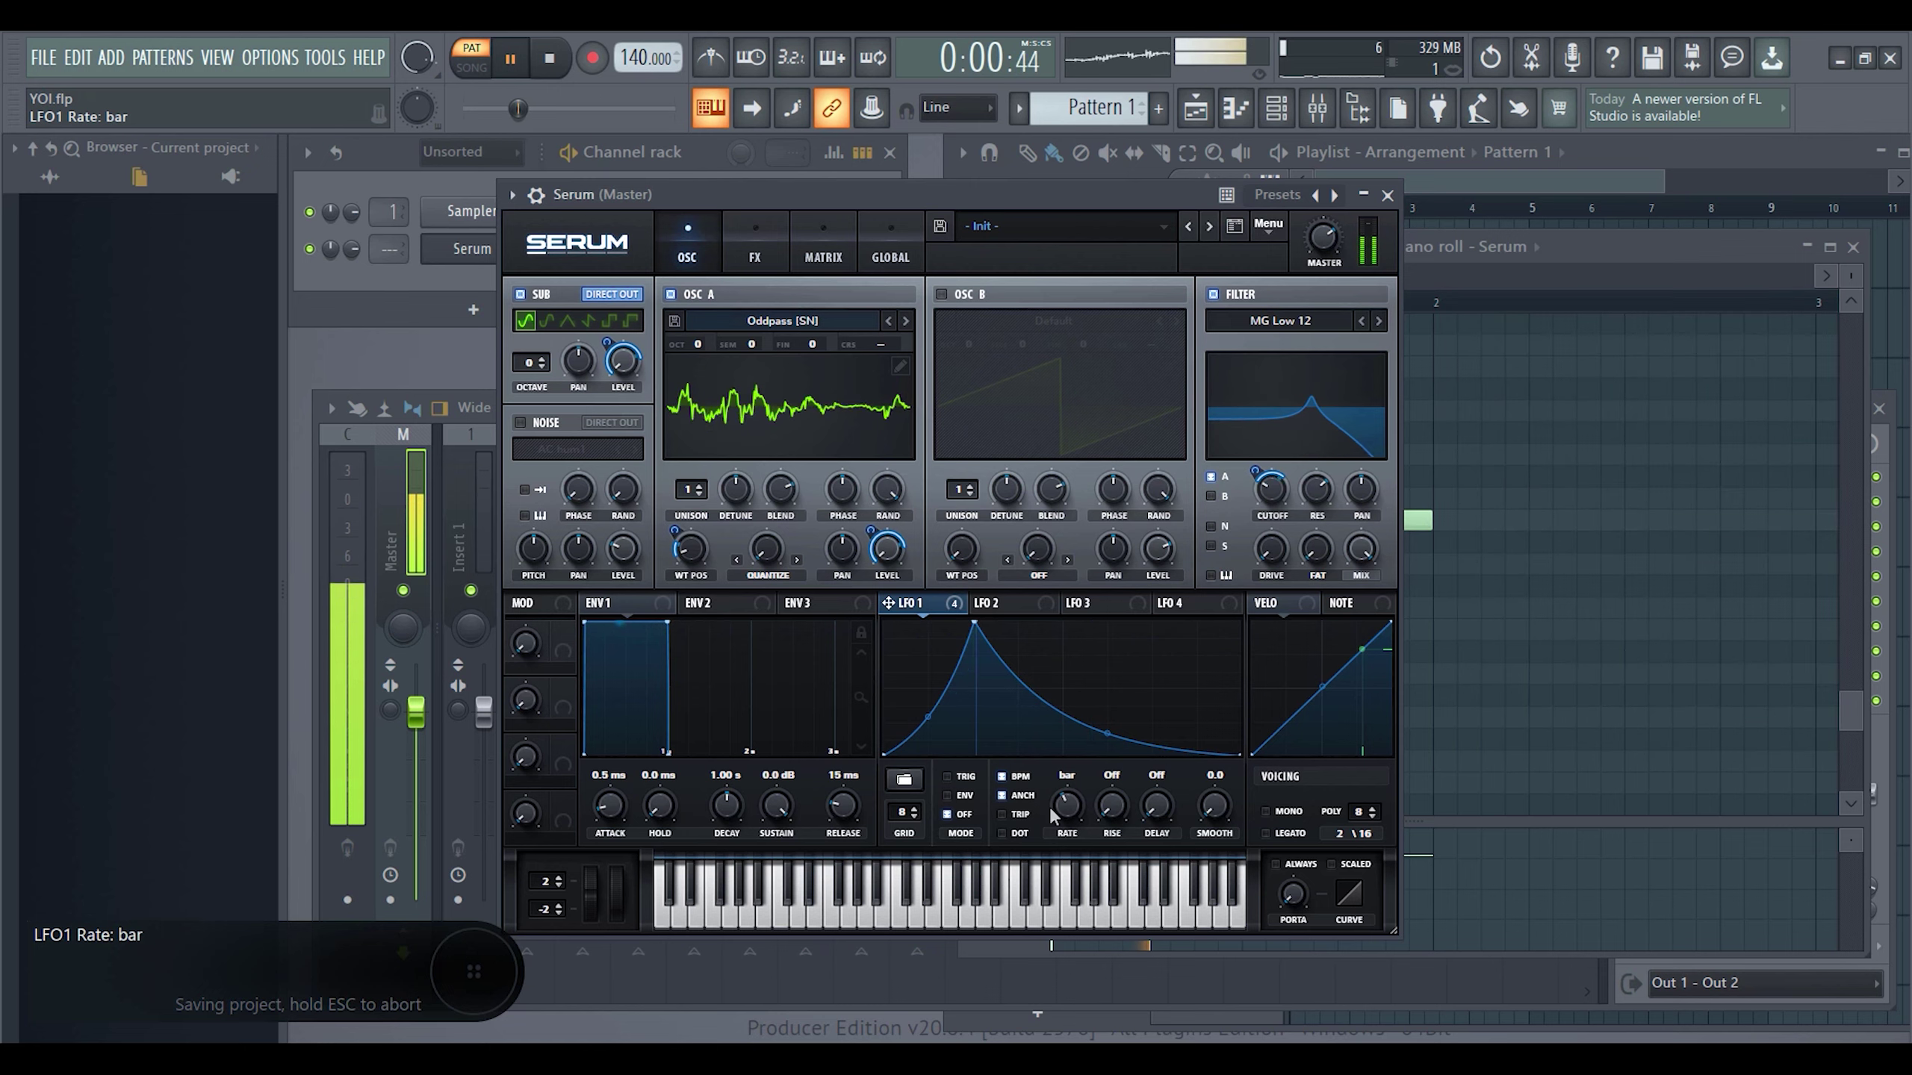
pyautogui.press('space')
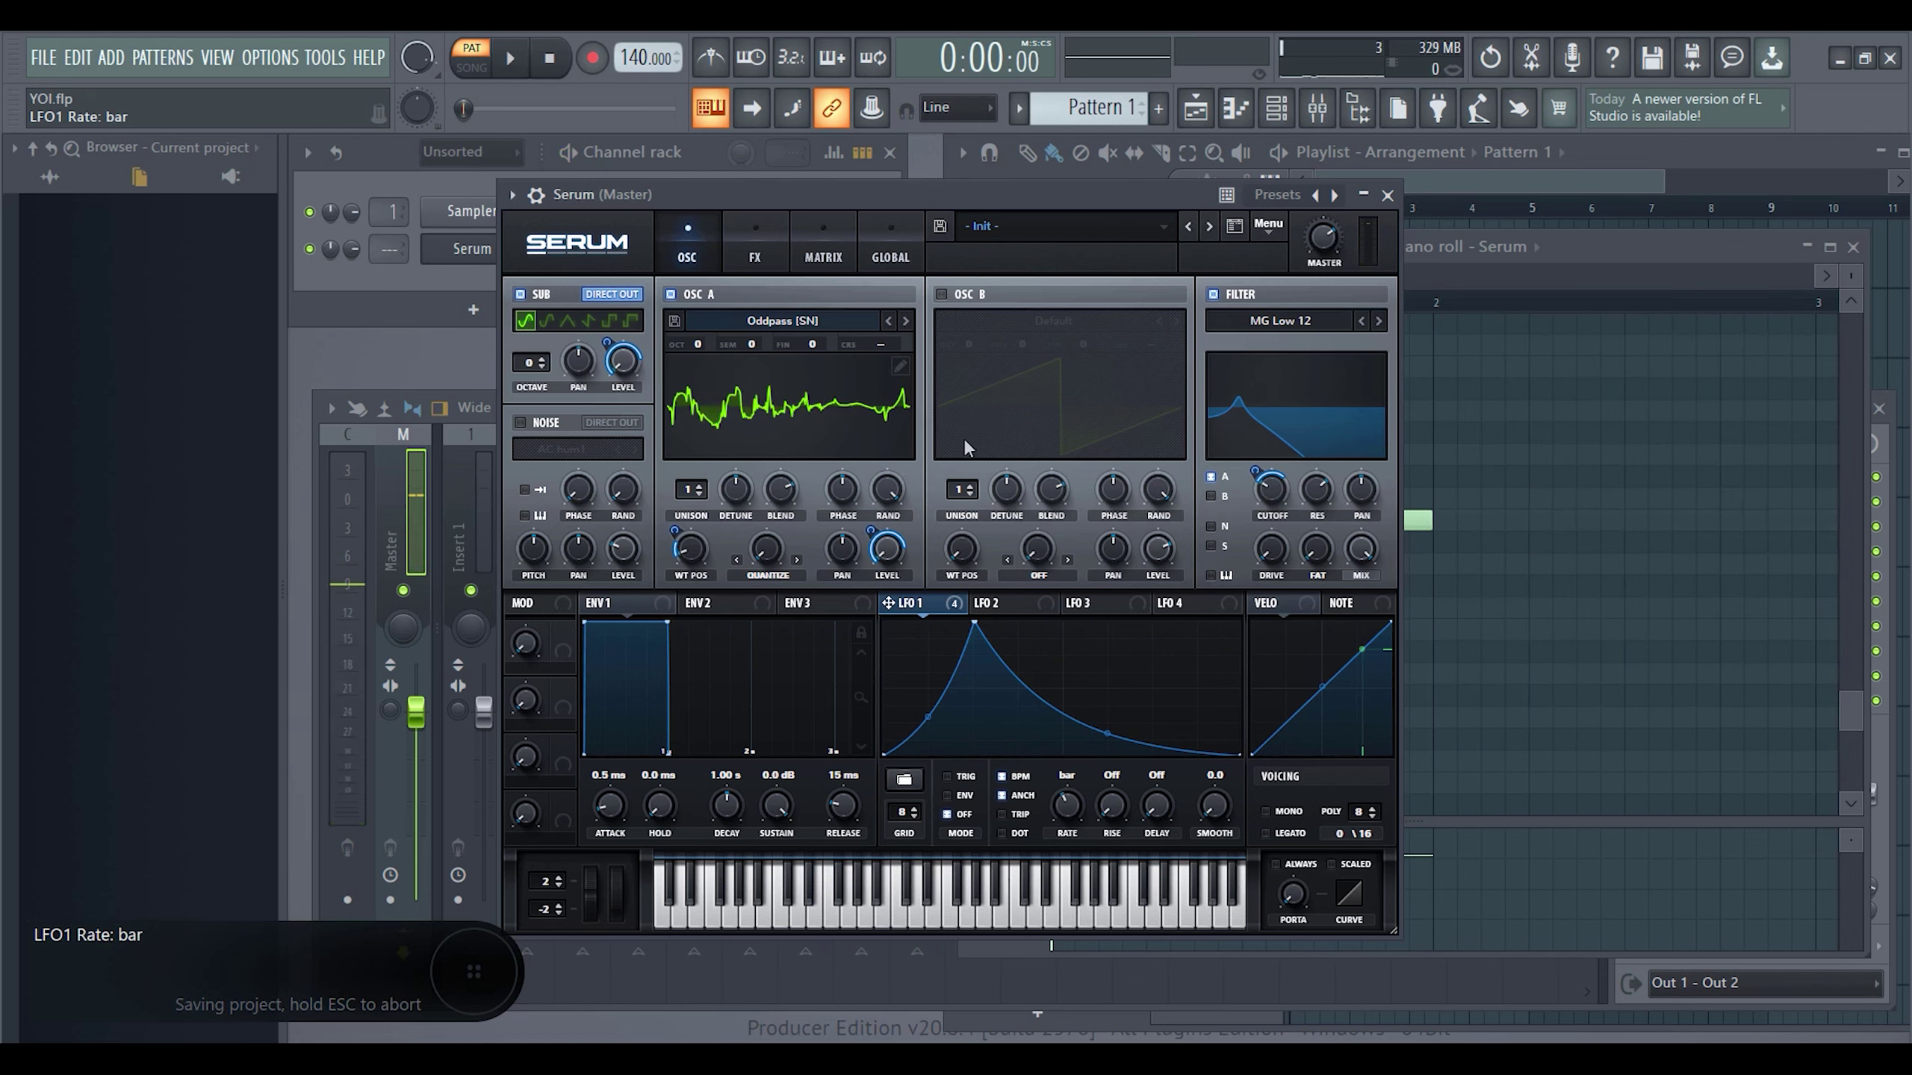